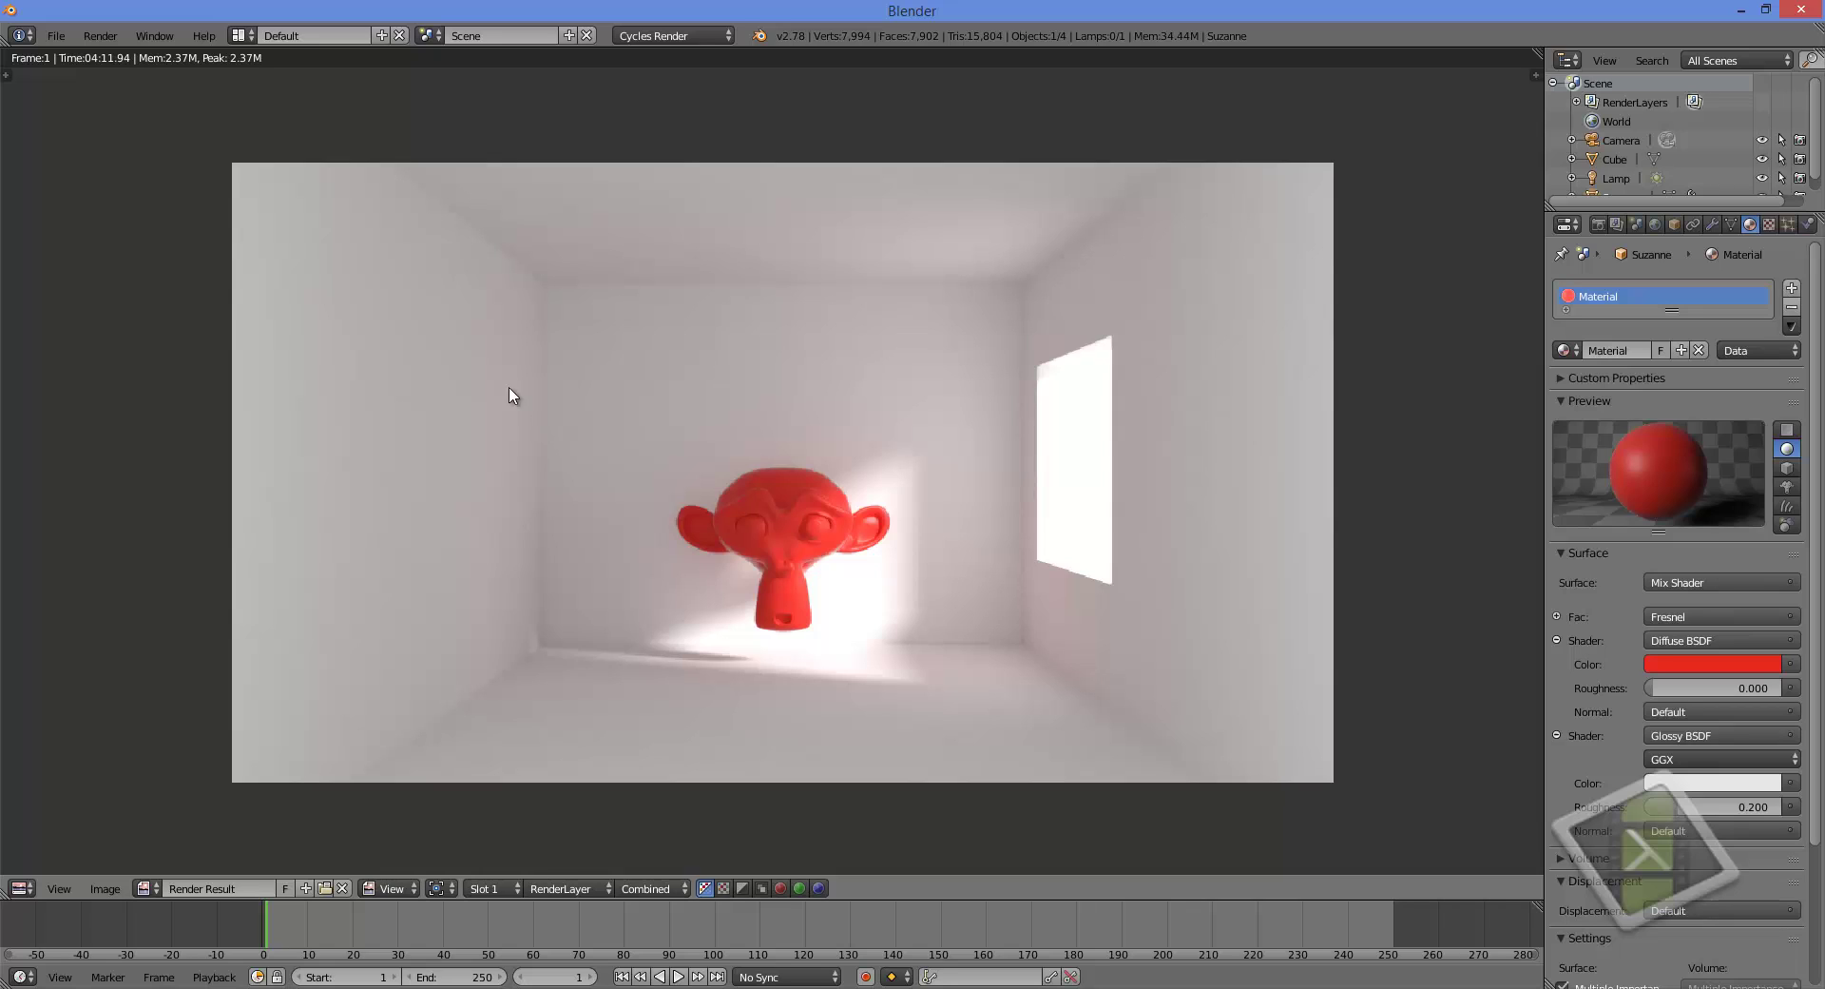
Switch to the Compositing screen layout and display the Render Result in the image editor
left_click(239, 35)
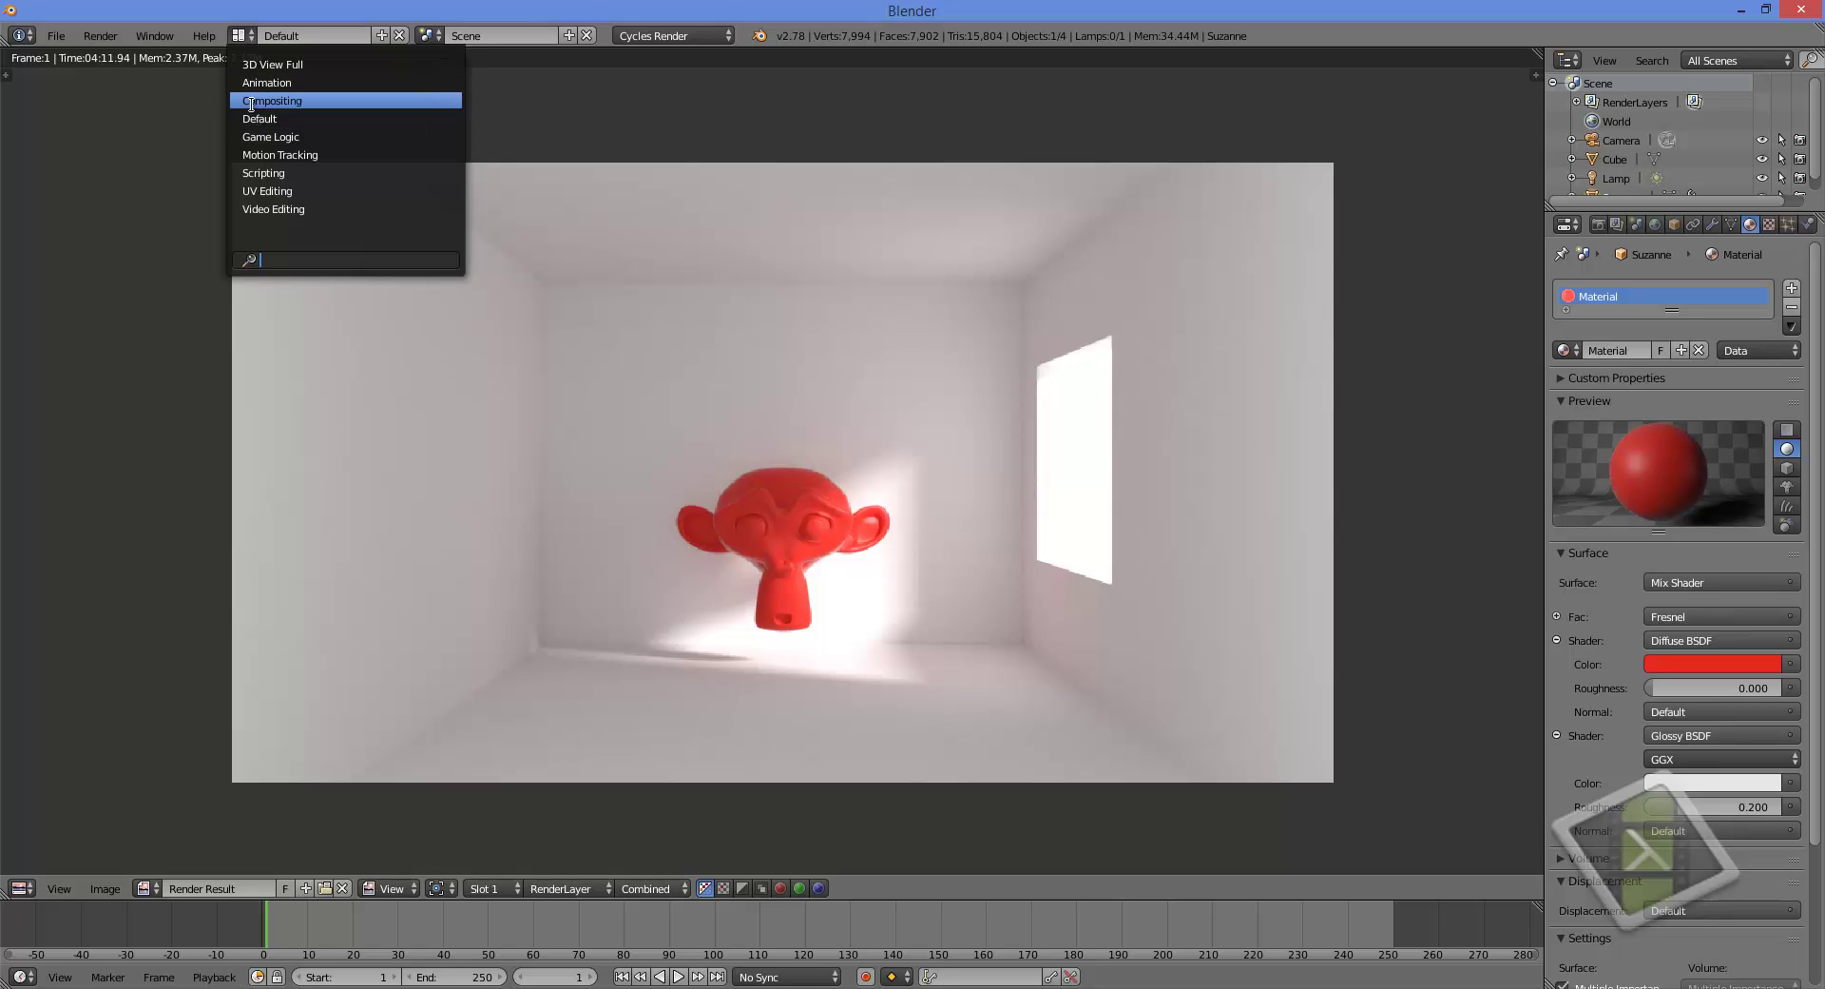
left_click(284, 100)
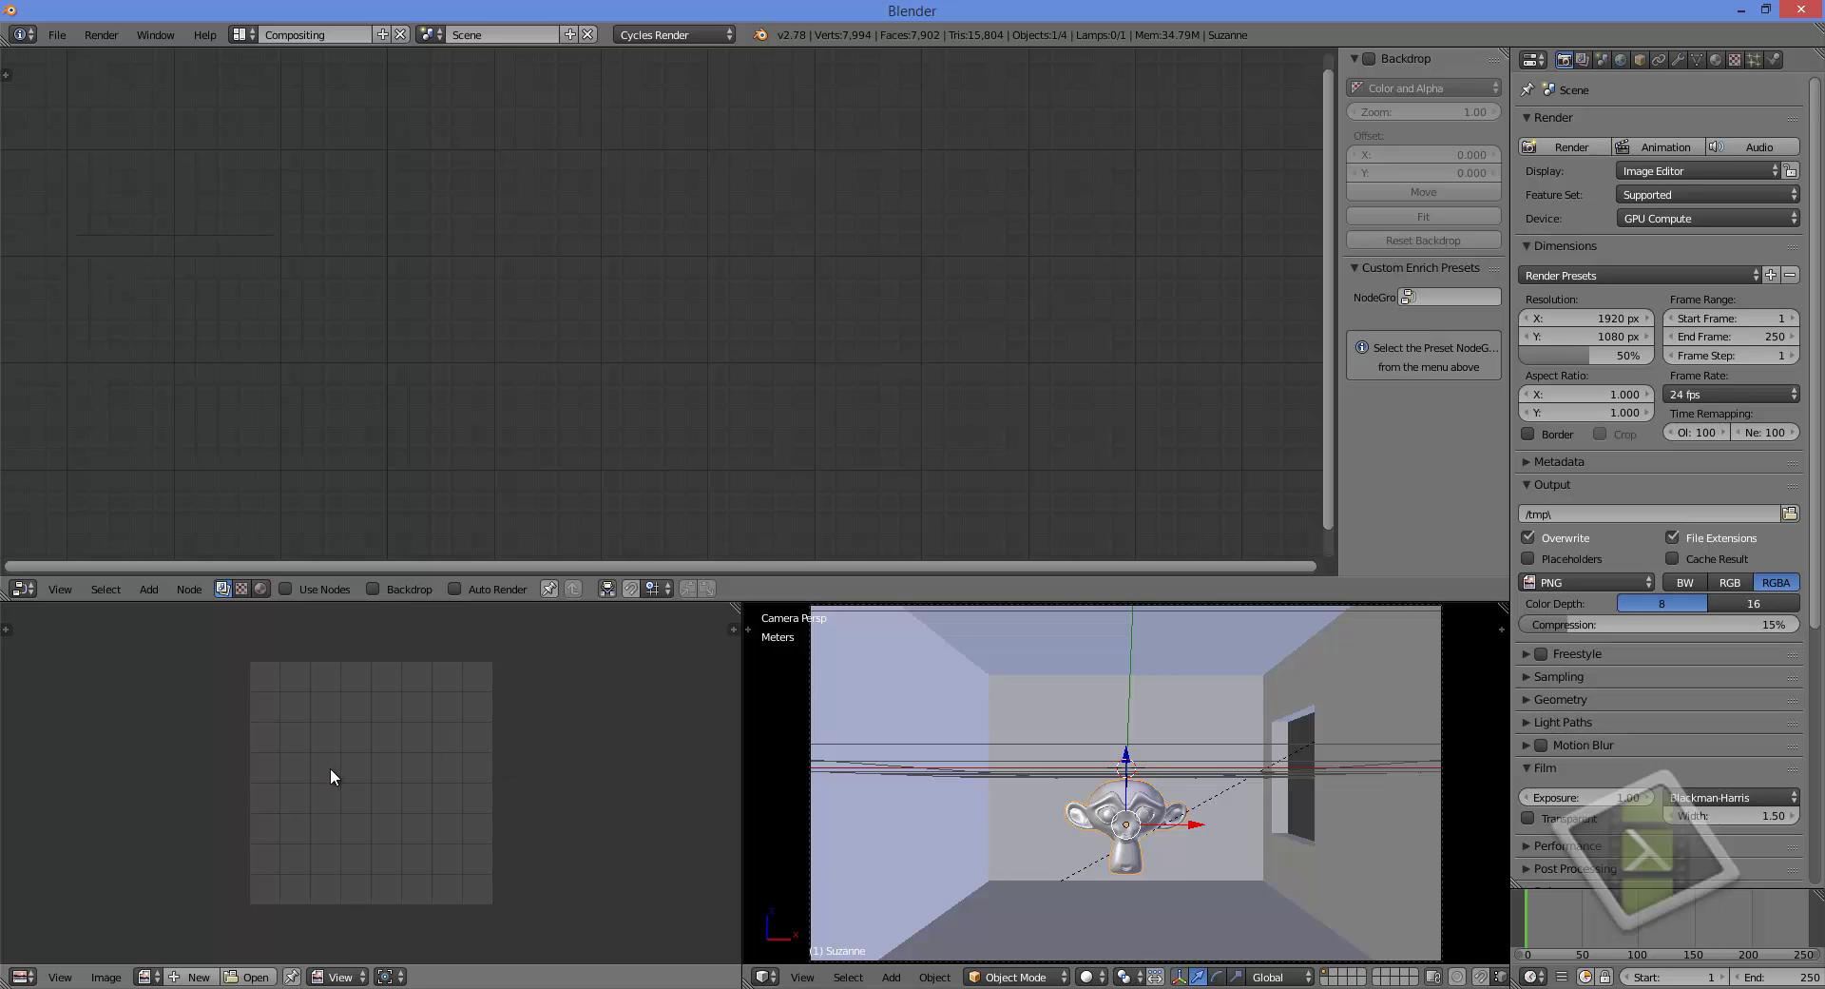
left_click(149, 976)
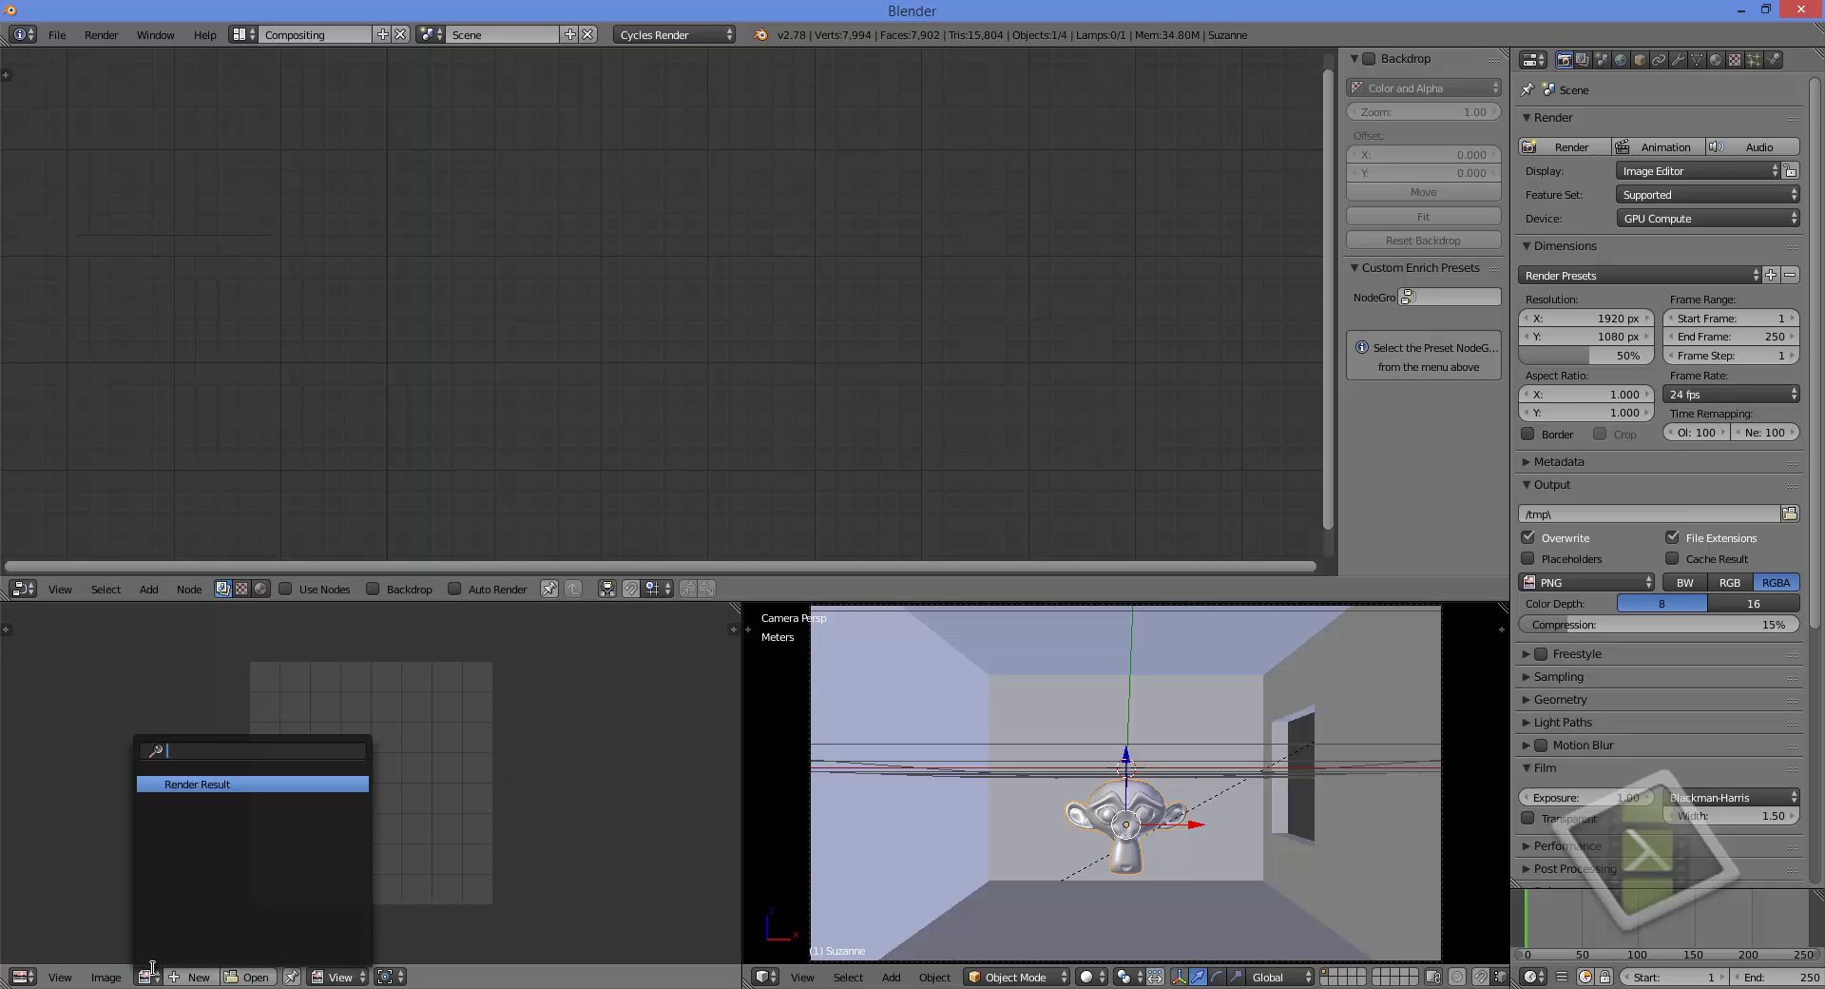
left_click(214, 784)
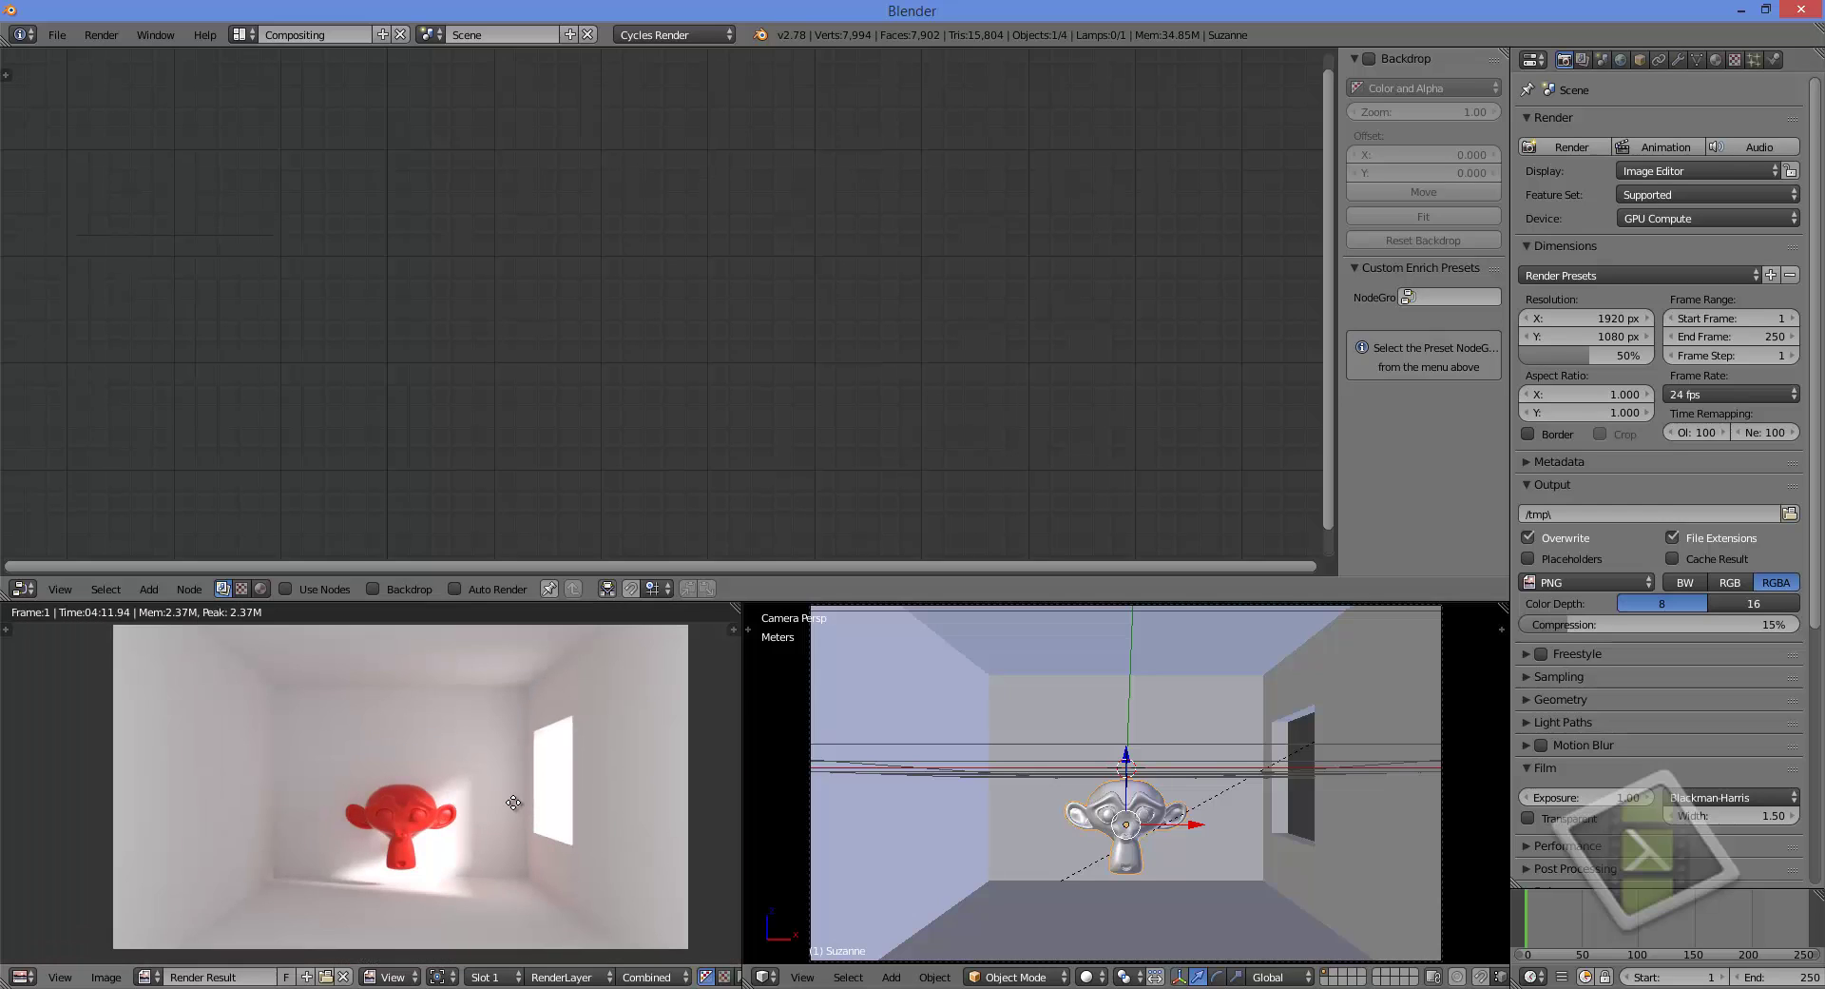
middle_click_drag(508, 801, 477, 803)
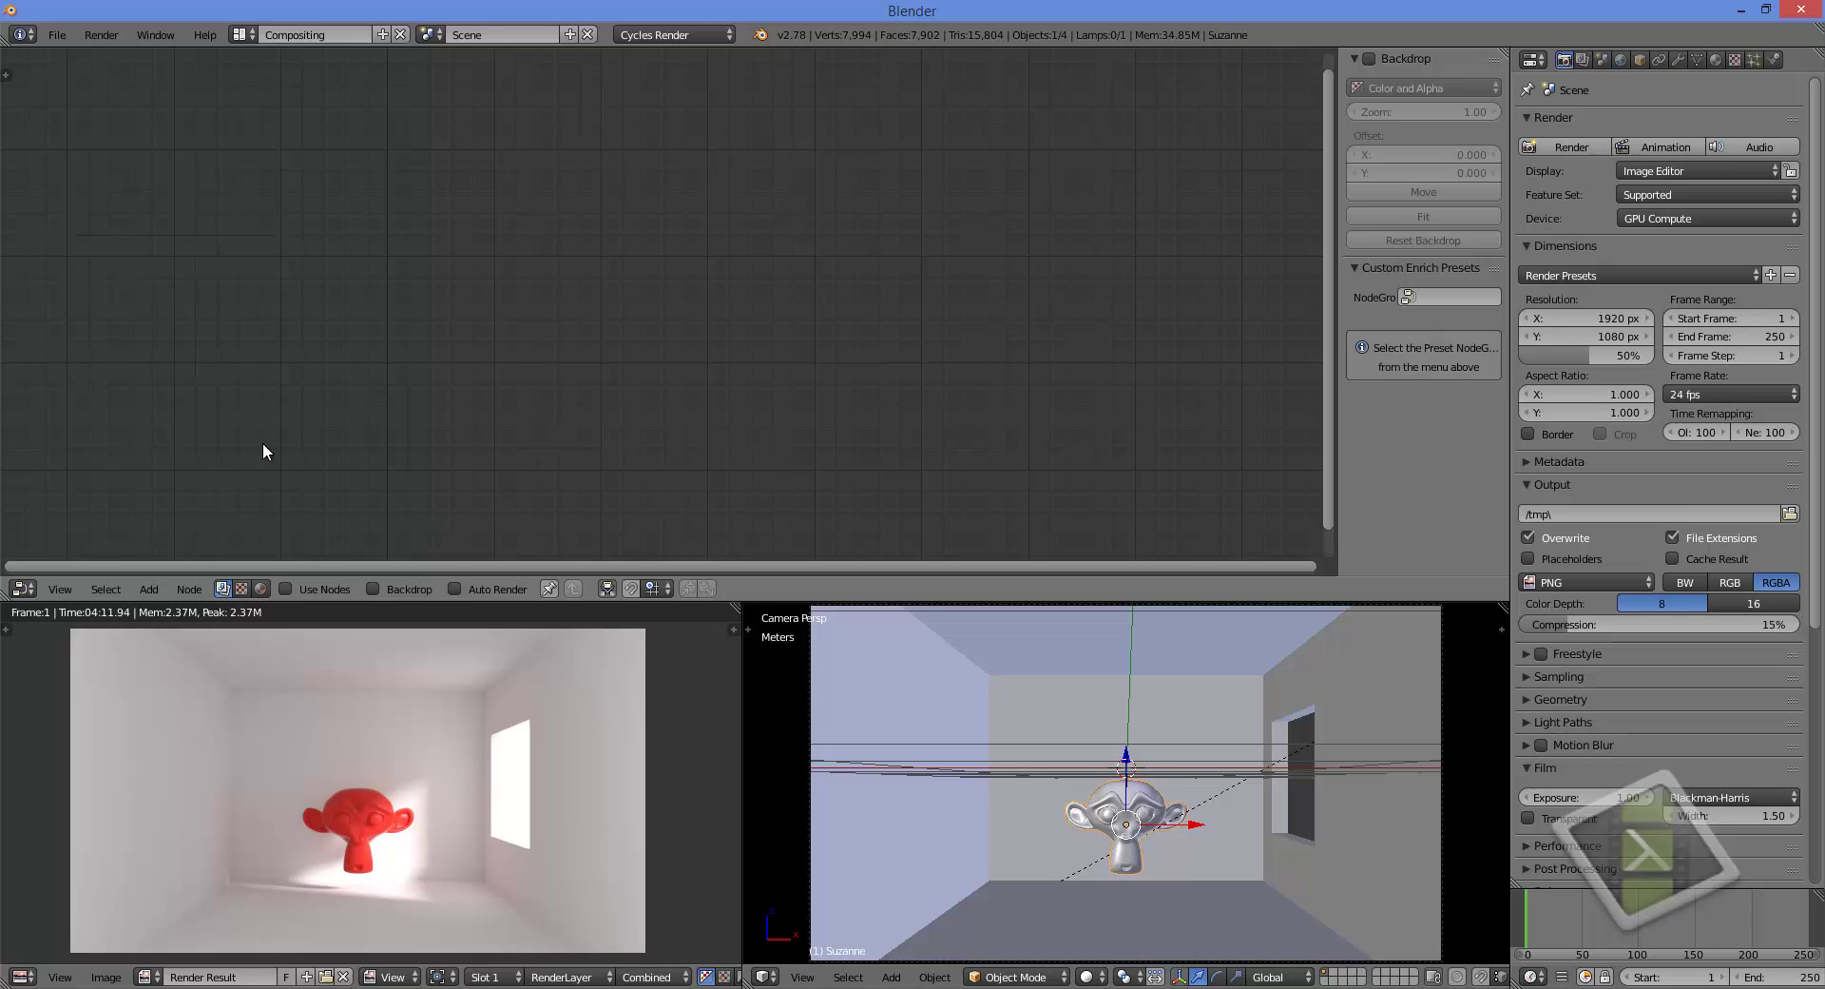
Enable Use Nodes for scene compositing and turn on the Backdrop in the node editor
left_click(222, 589)
left_click(222, 589)
left_click(285, 589)
left_click(373, 588)
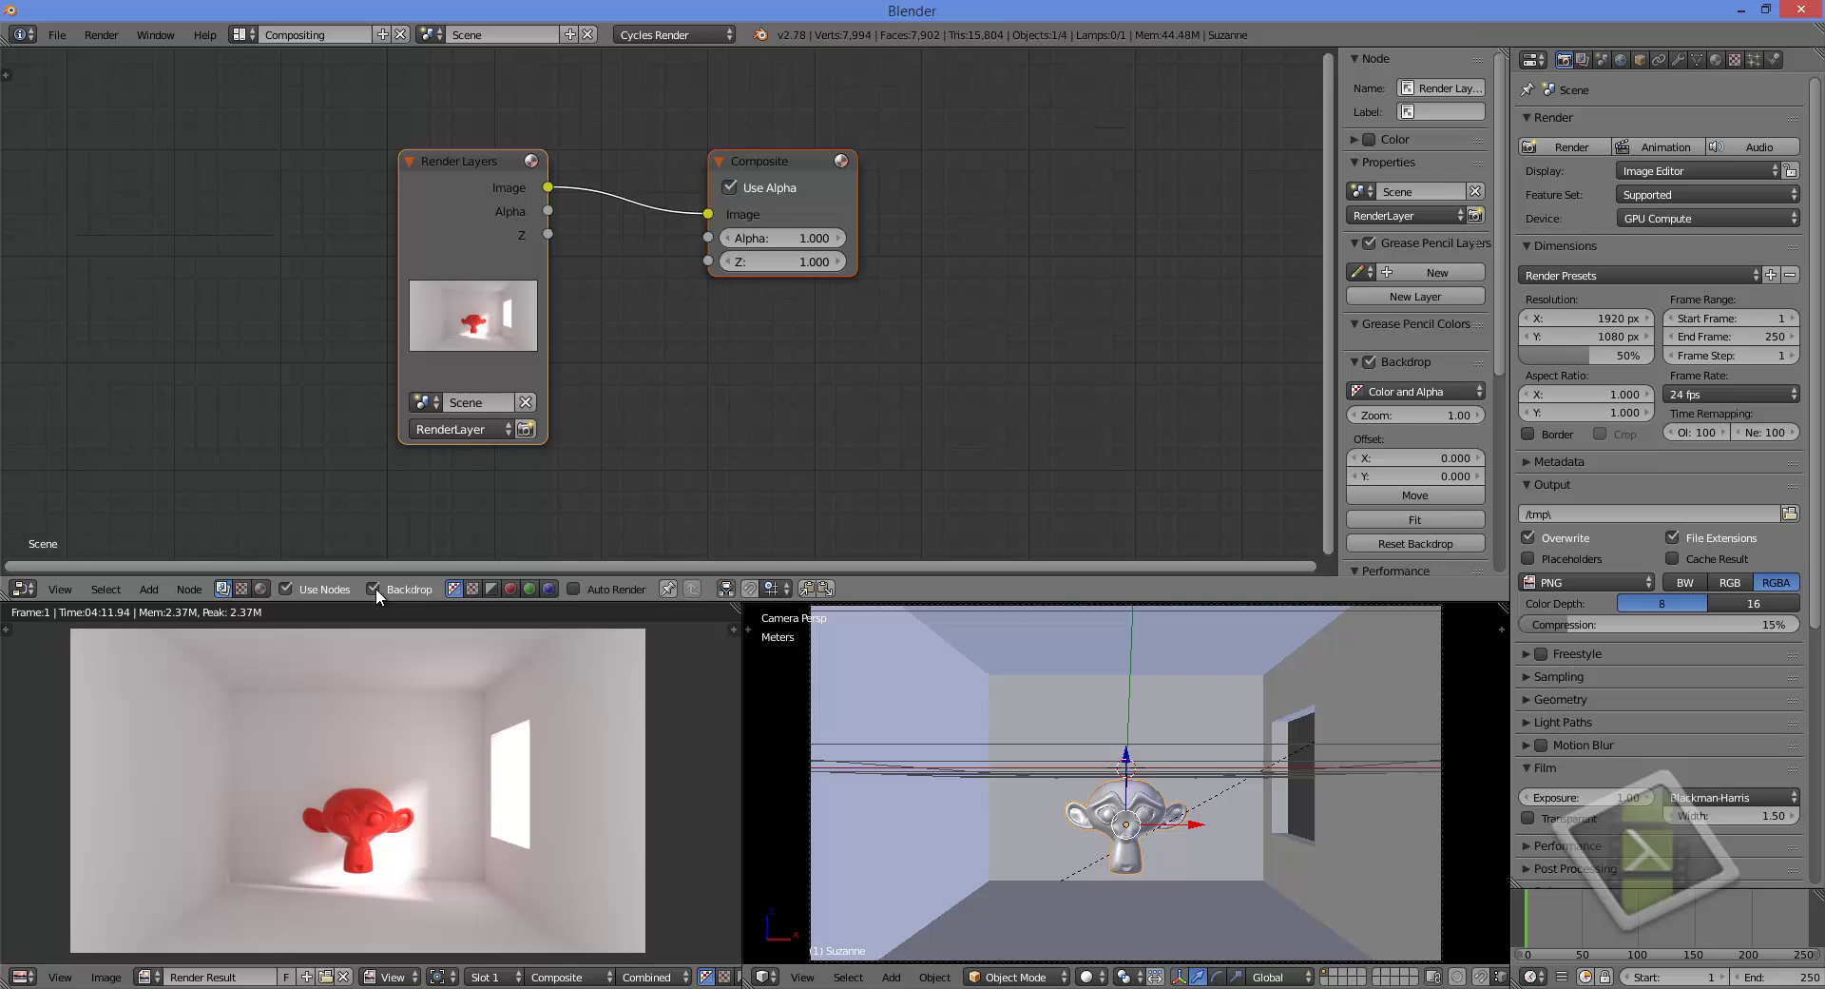
Spread the Render Layers and Composite nodes far apart to make room for effect nodes between them
key("Home")
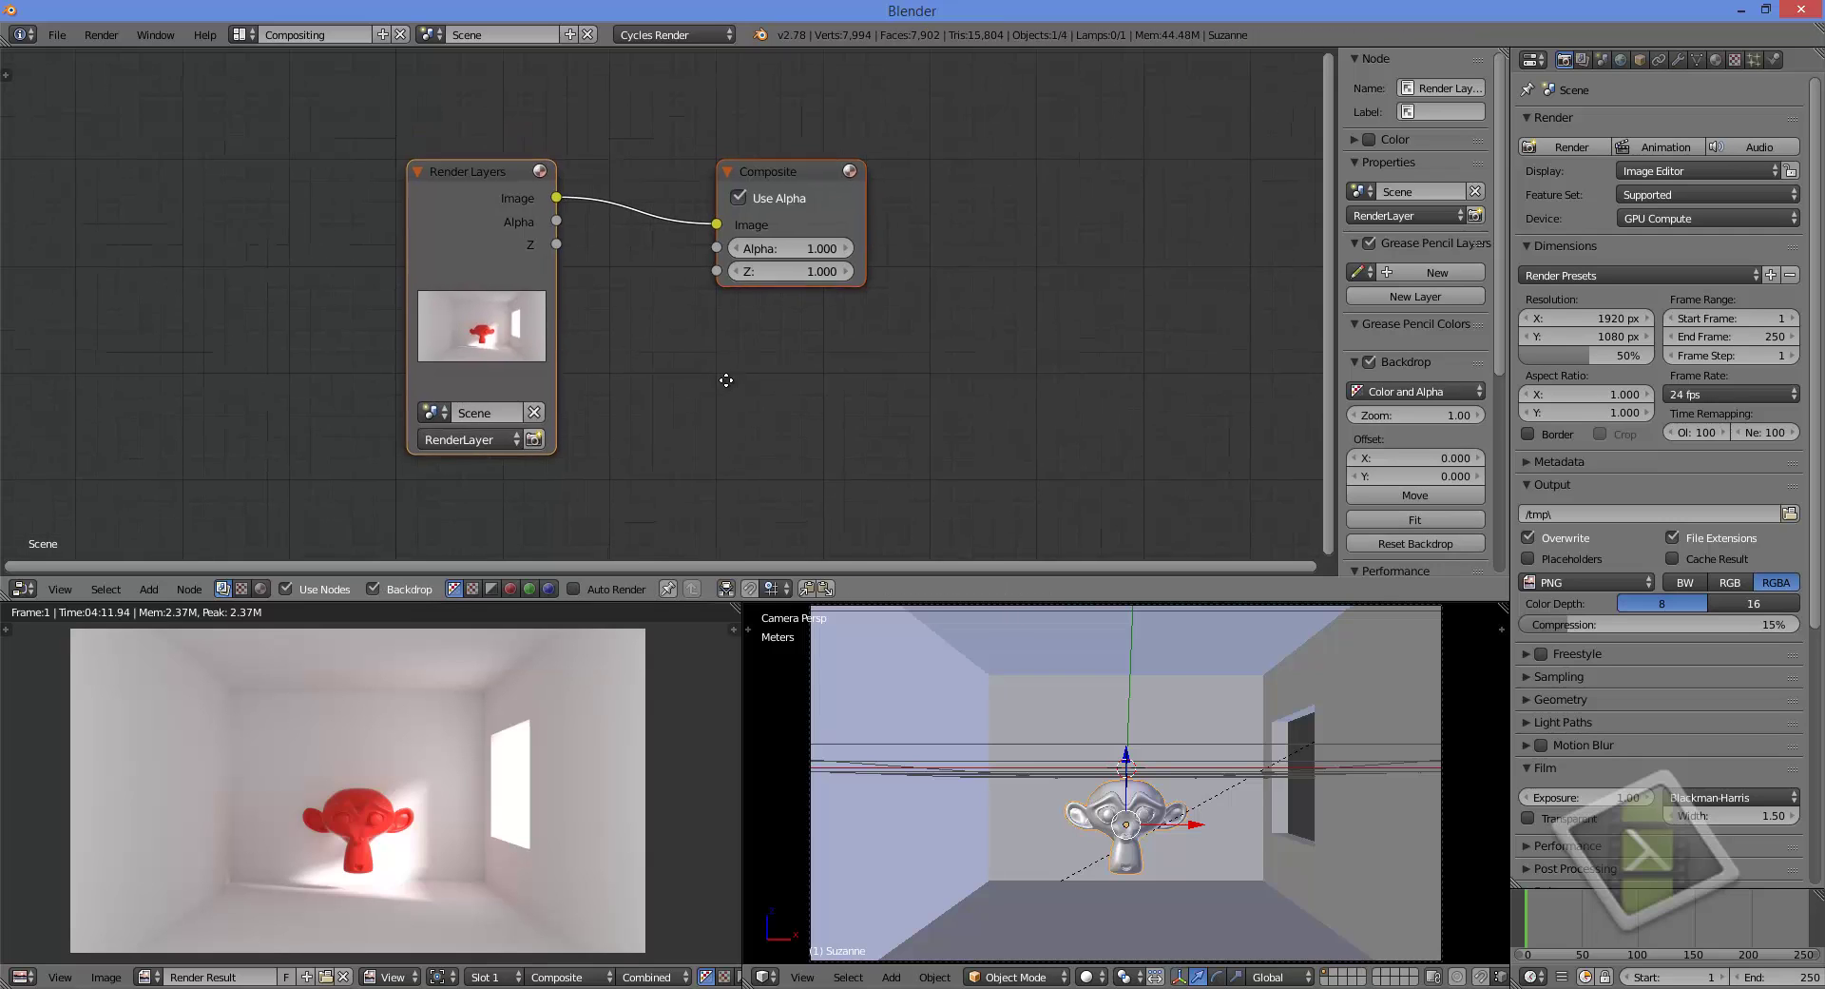
middle_click_drag(739, 407, 766, 411)
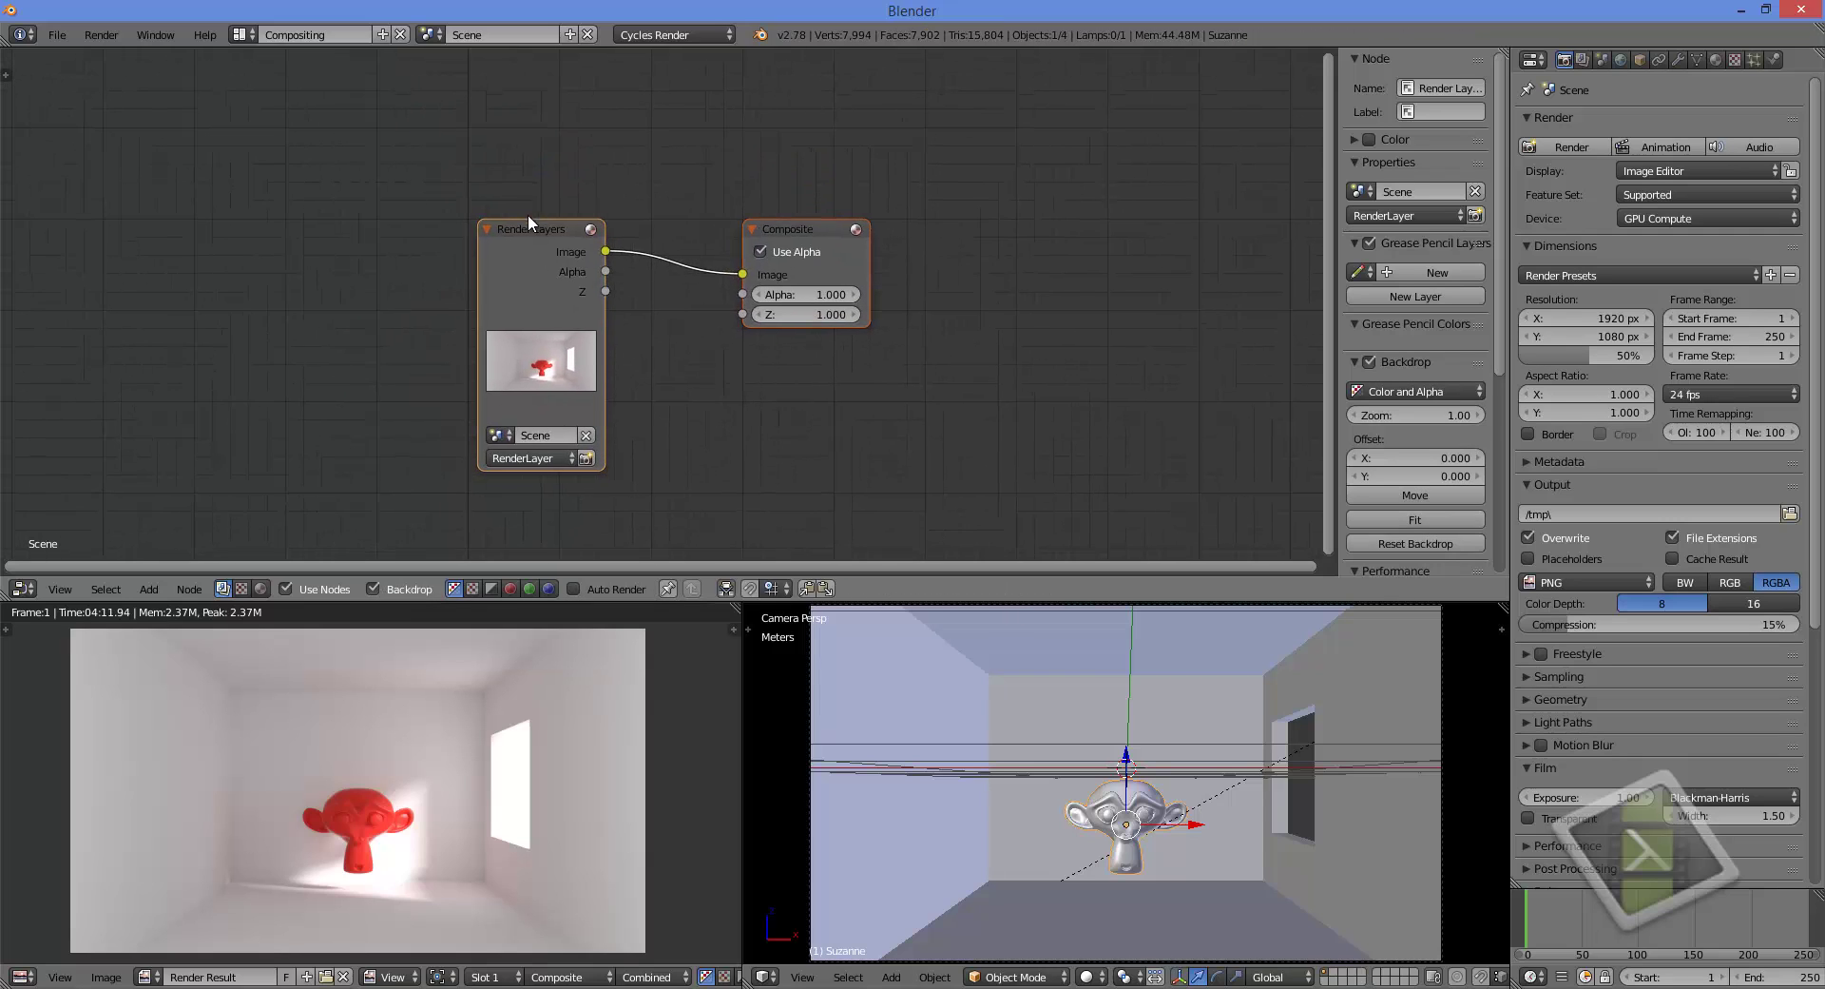
left_click_drag(487, 234, 212, 192)
left_click(812, 240)
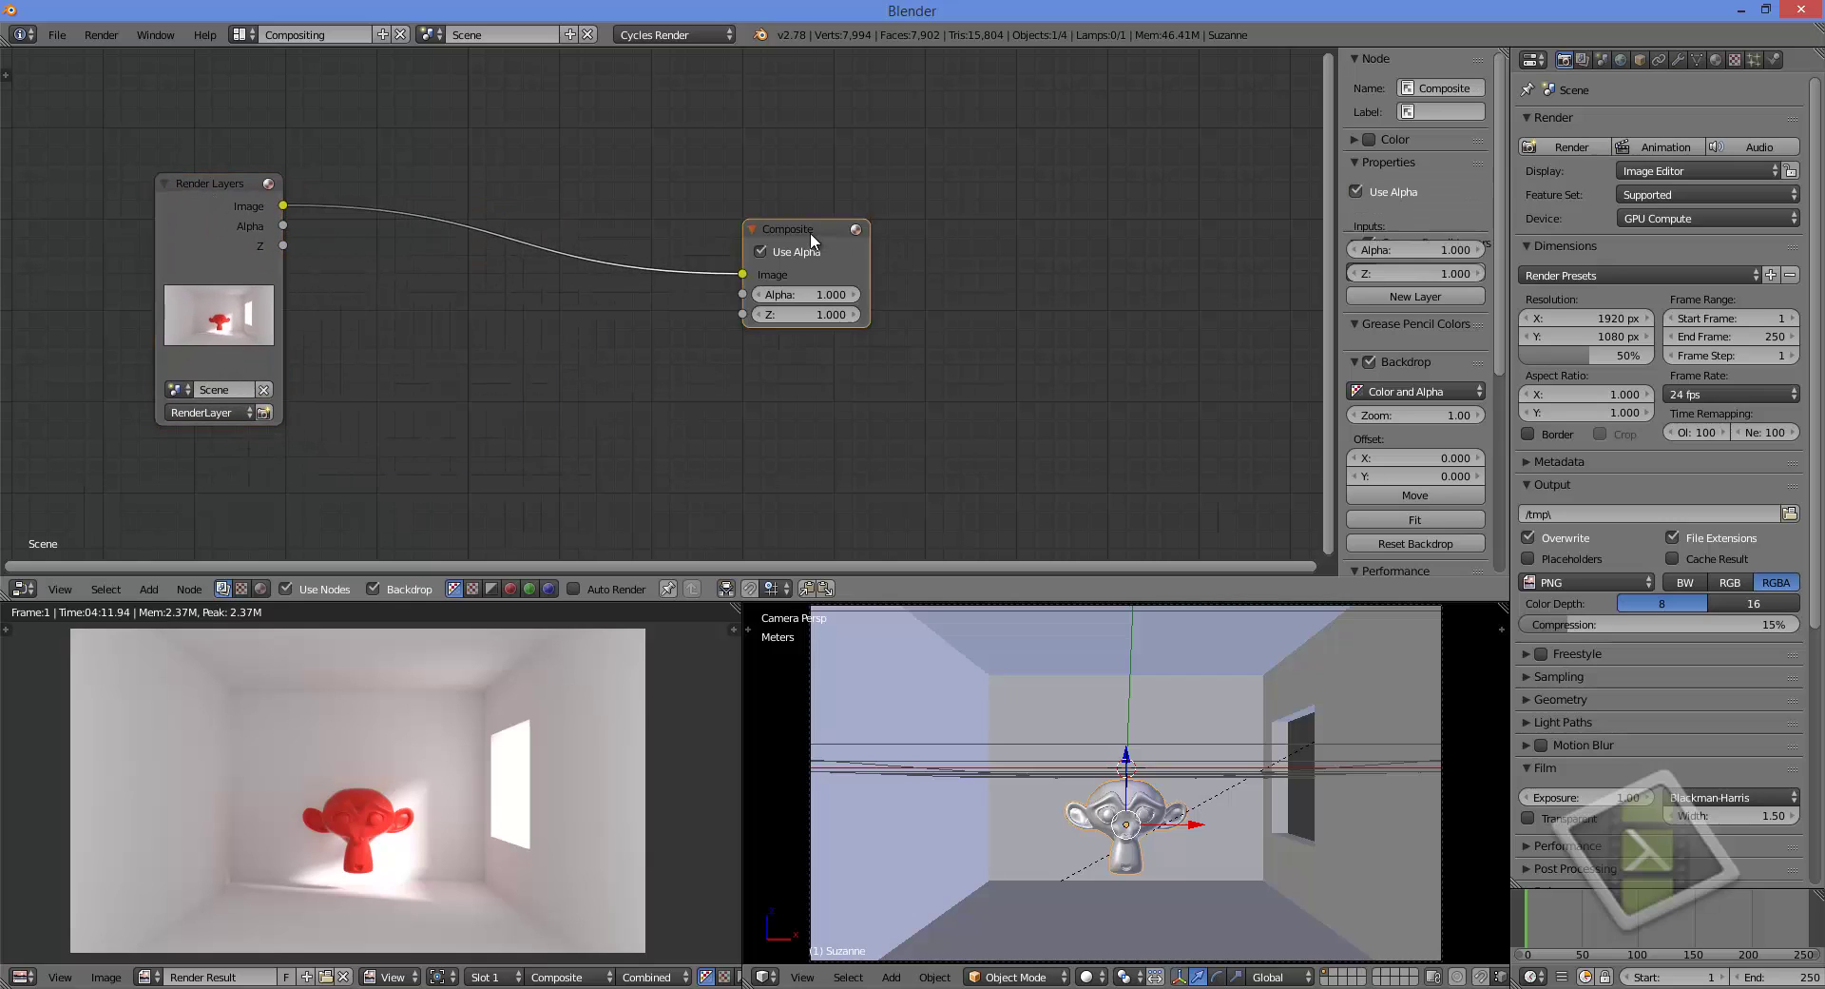
left_click_drag(813, 240, 1138, 204)
left_click(186, 192)
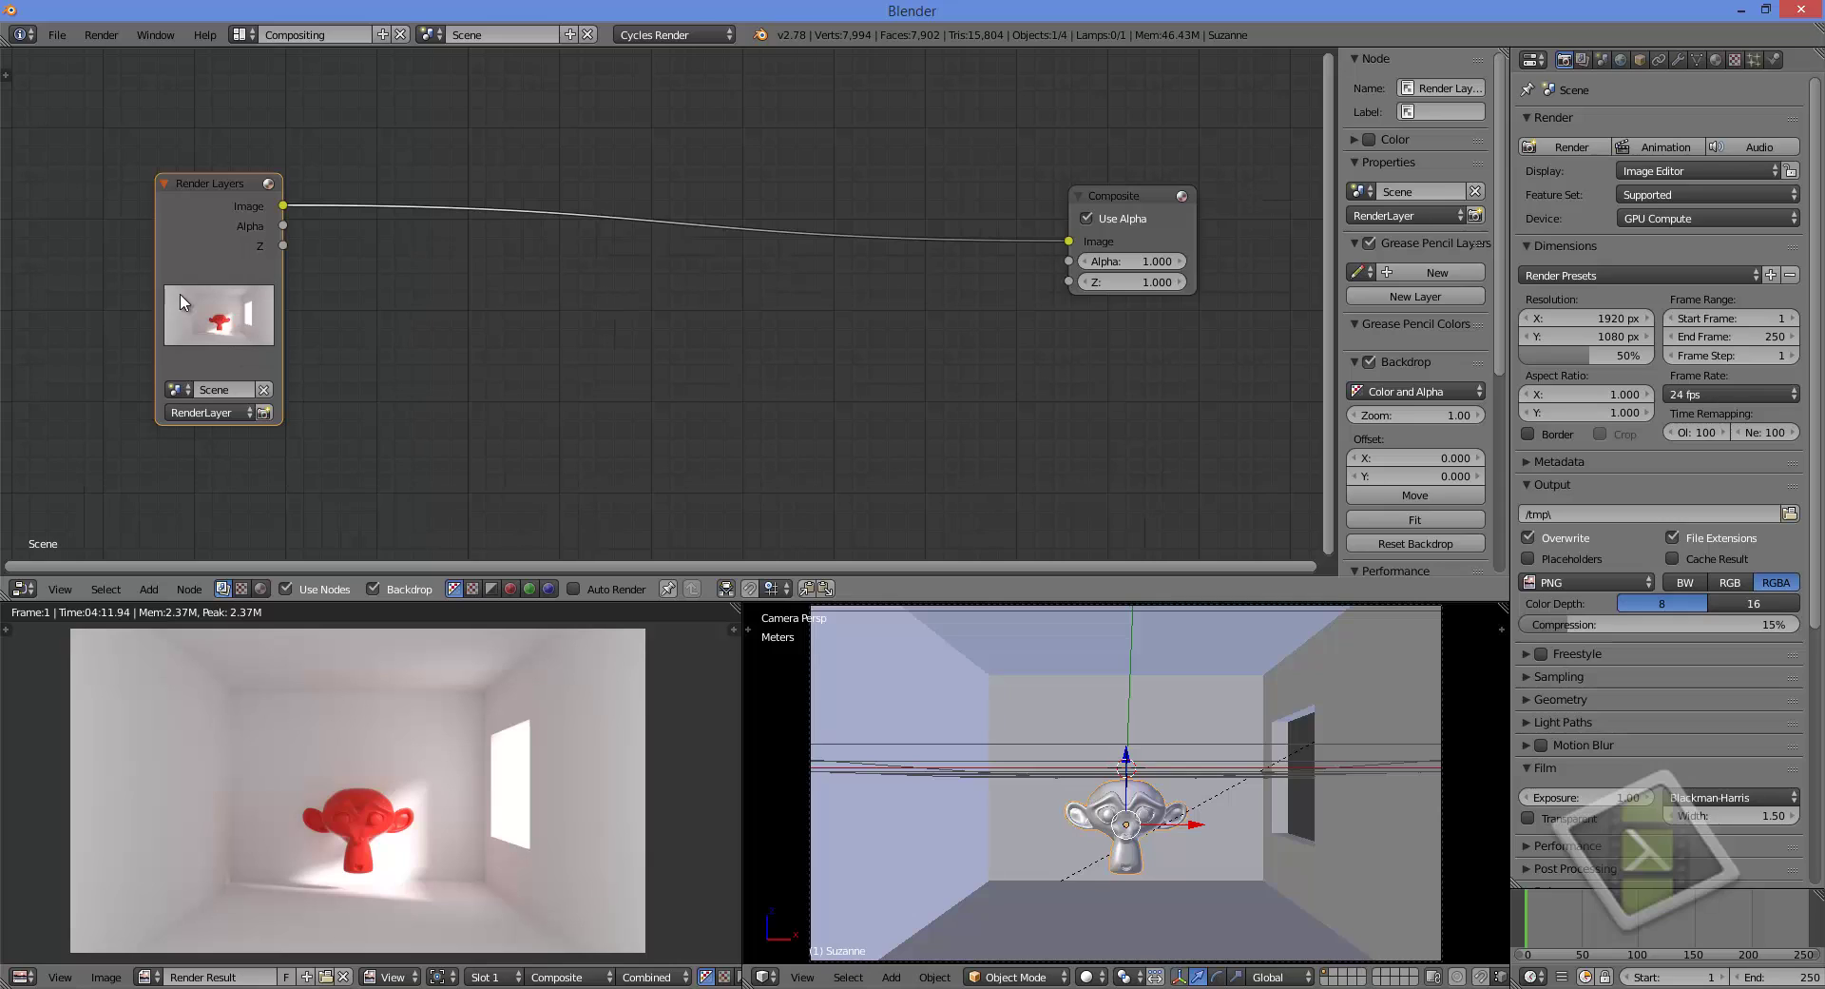
left_click(179, 385)
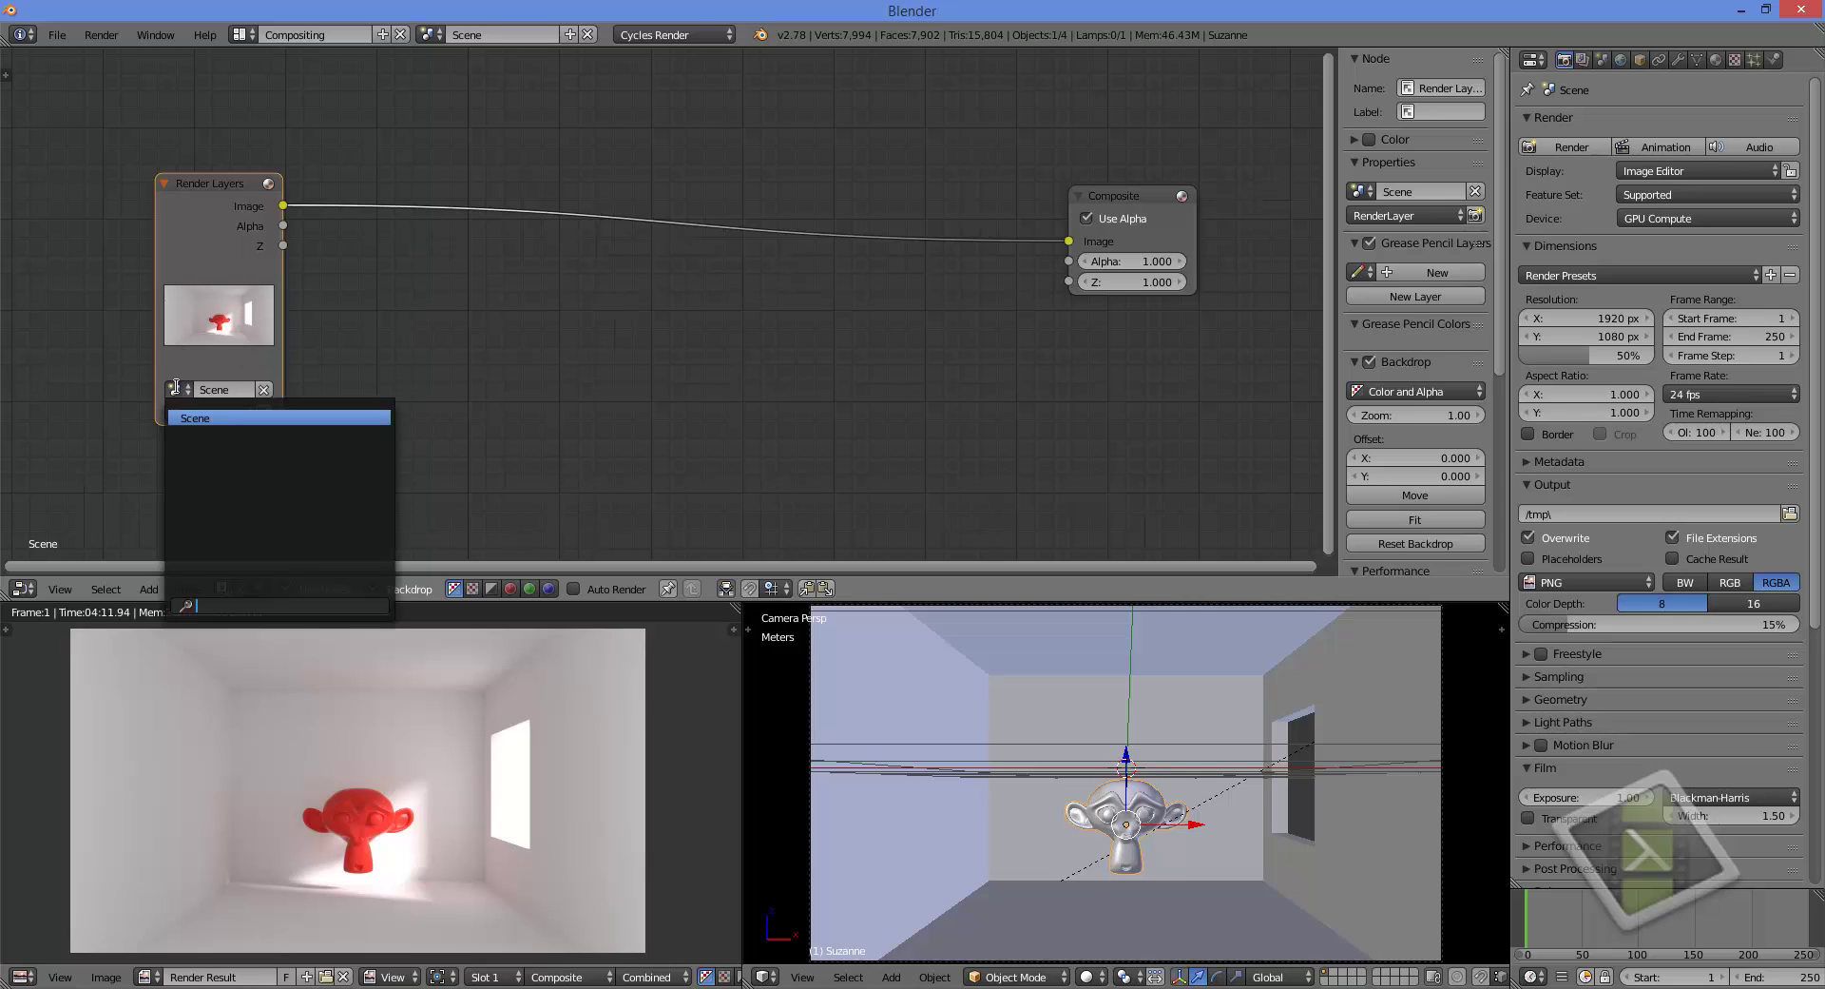
left_click_drag(1129, 186, 1132, 183)
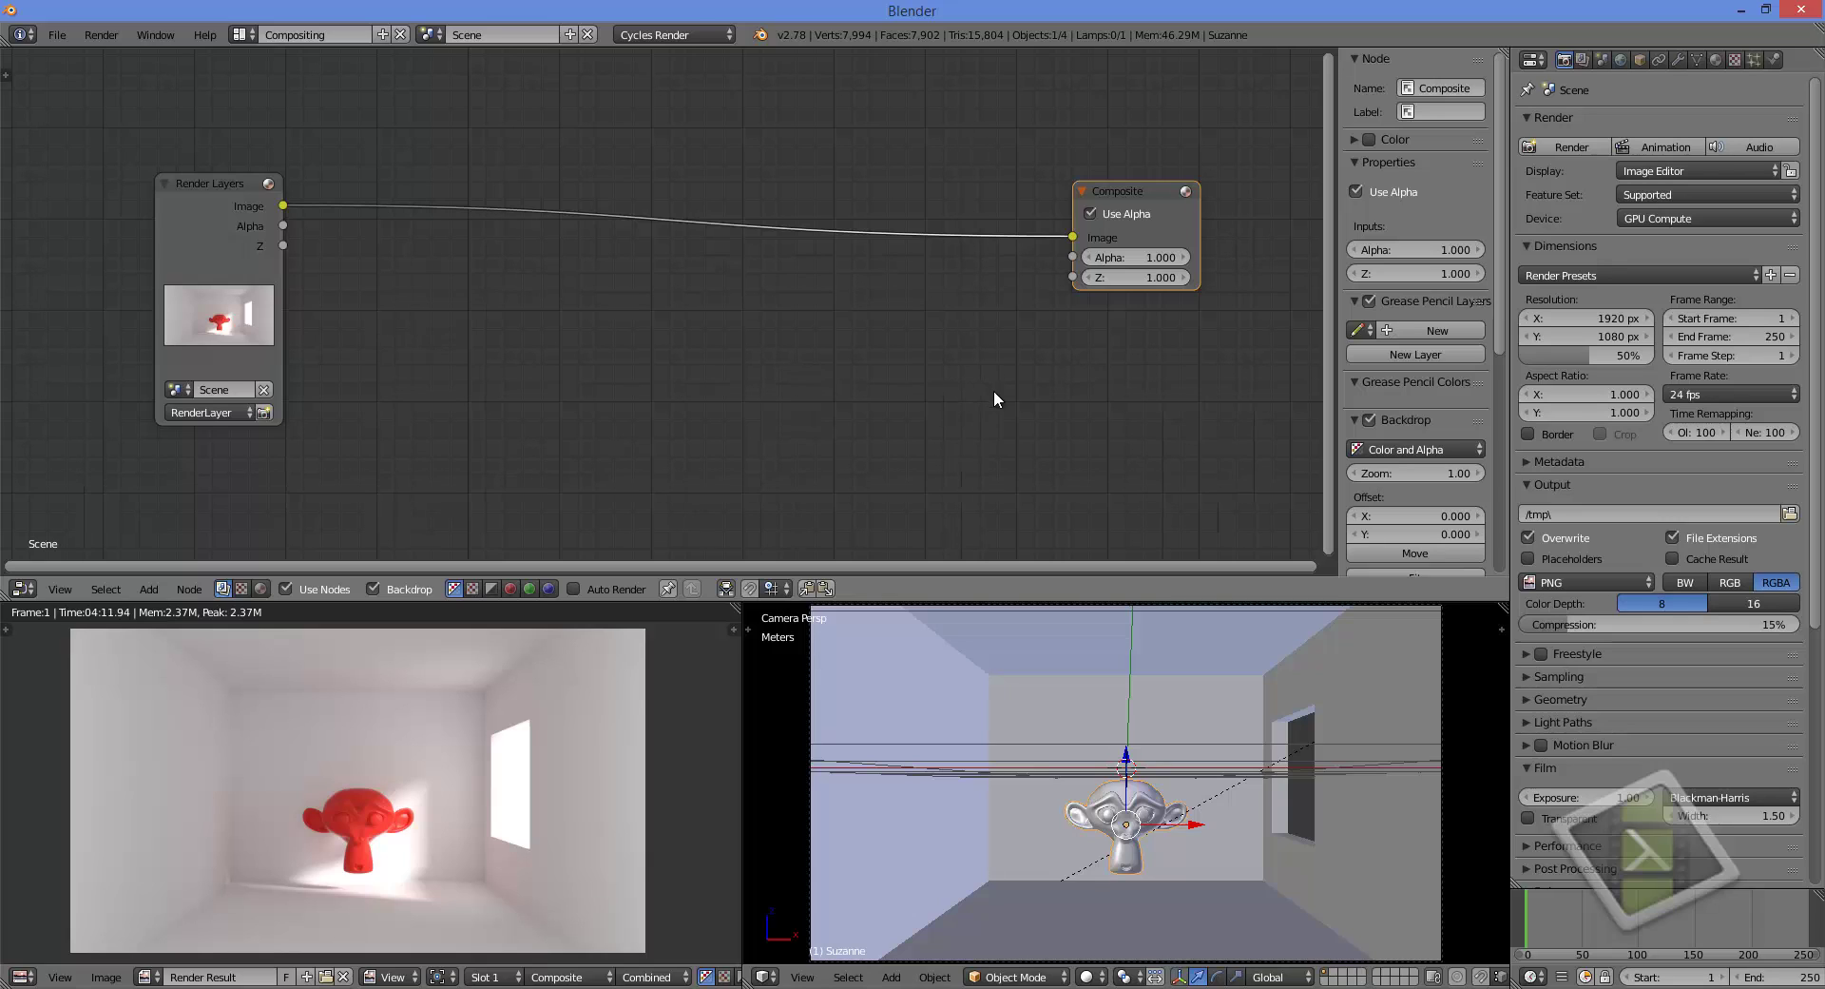
key("shift+a")
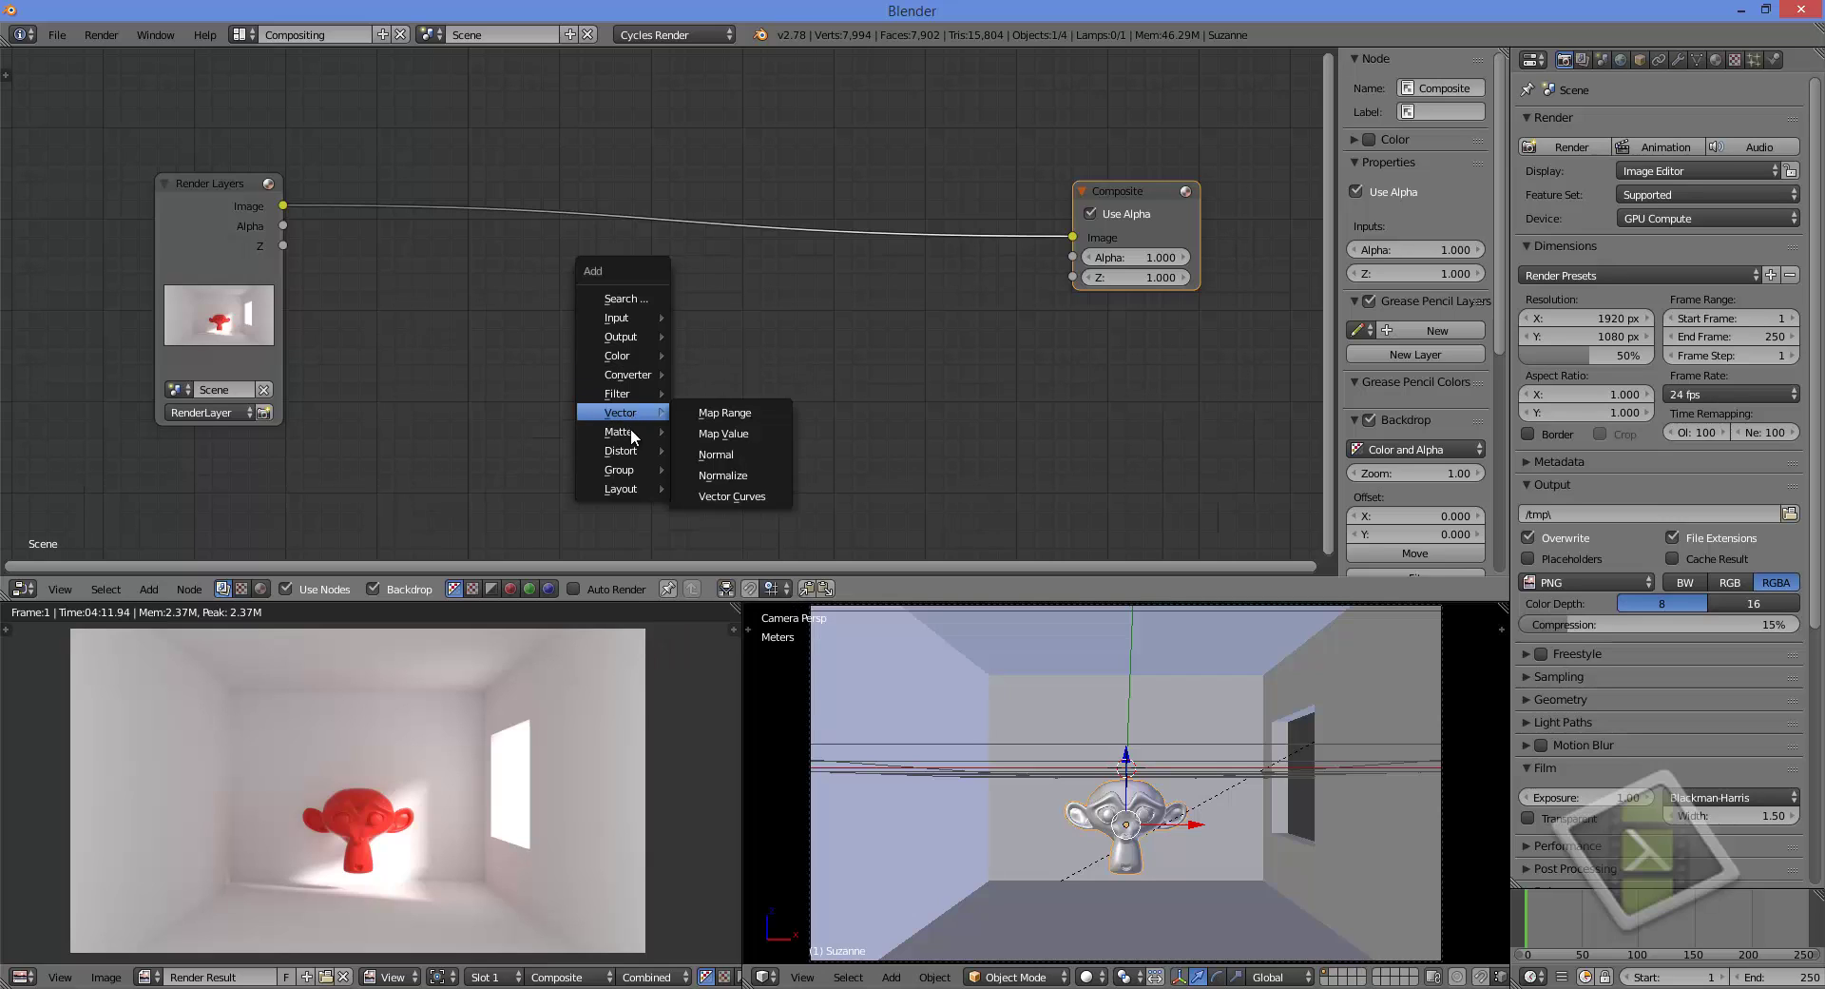
mouse_move(637, 439)
mouse_move(644, 475)
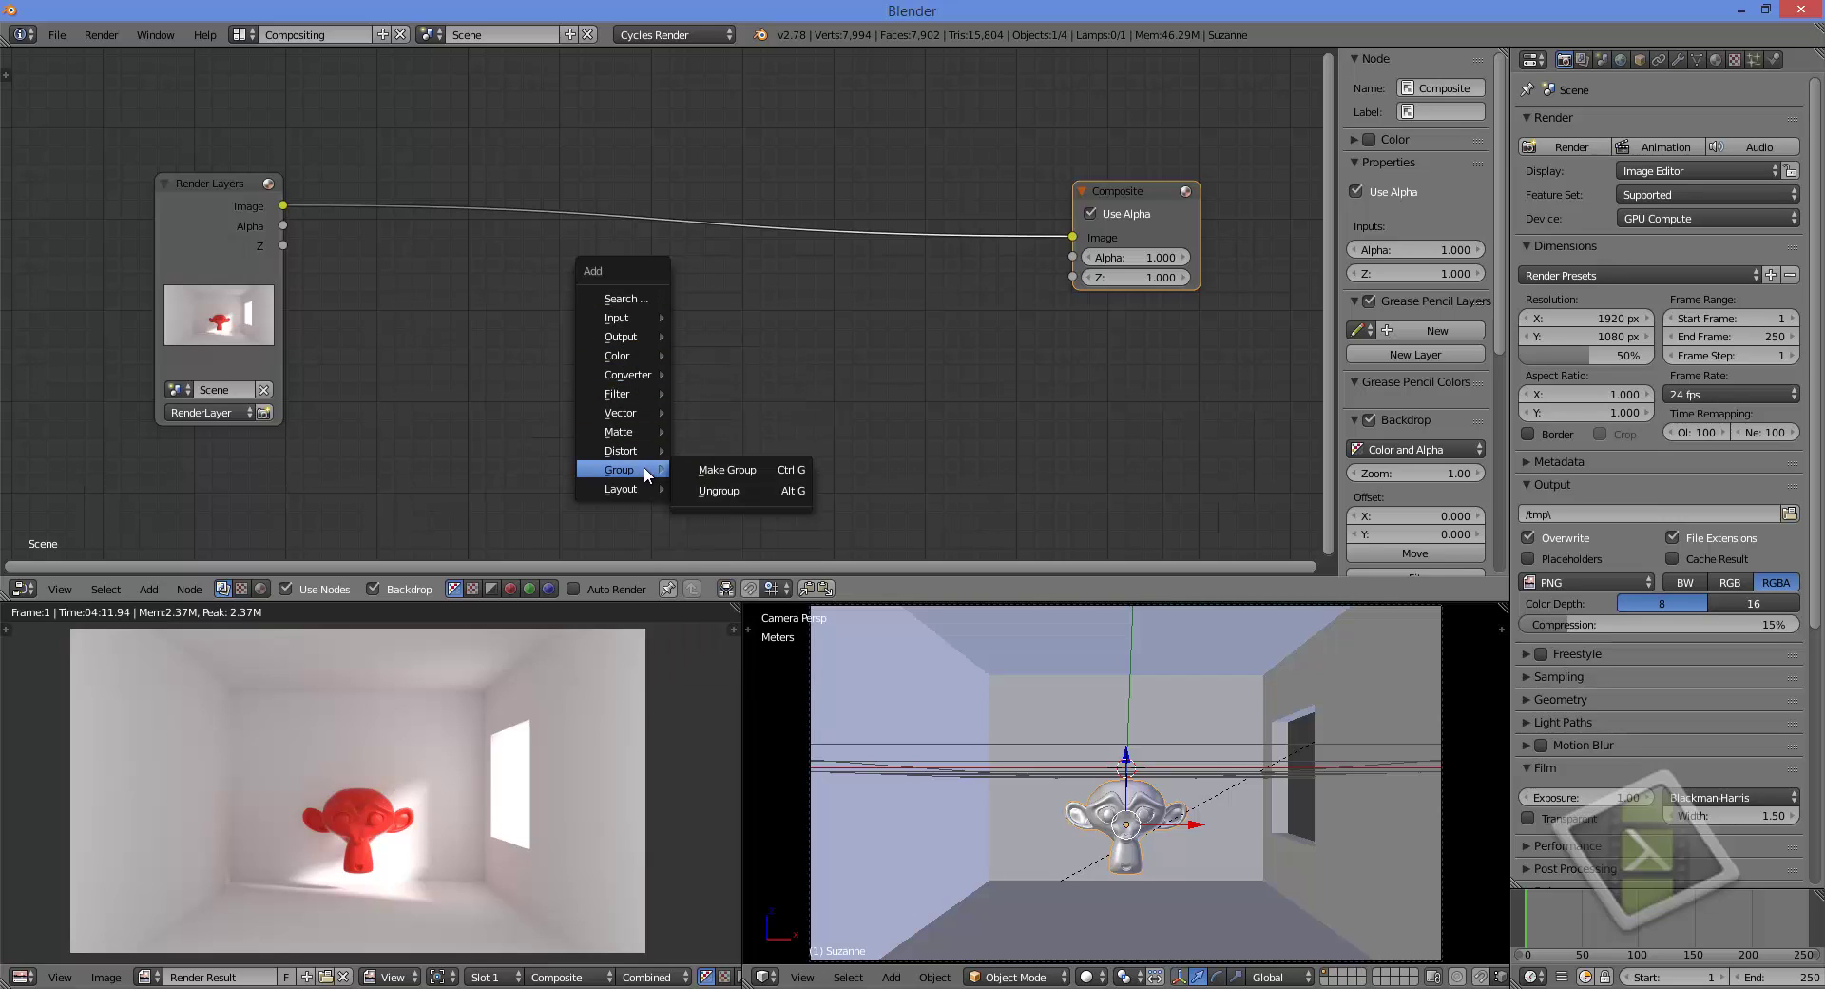
mouse_move(635, 357)
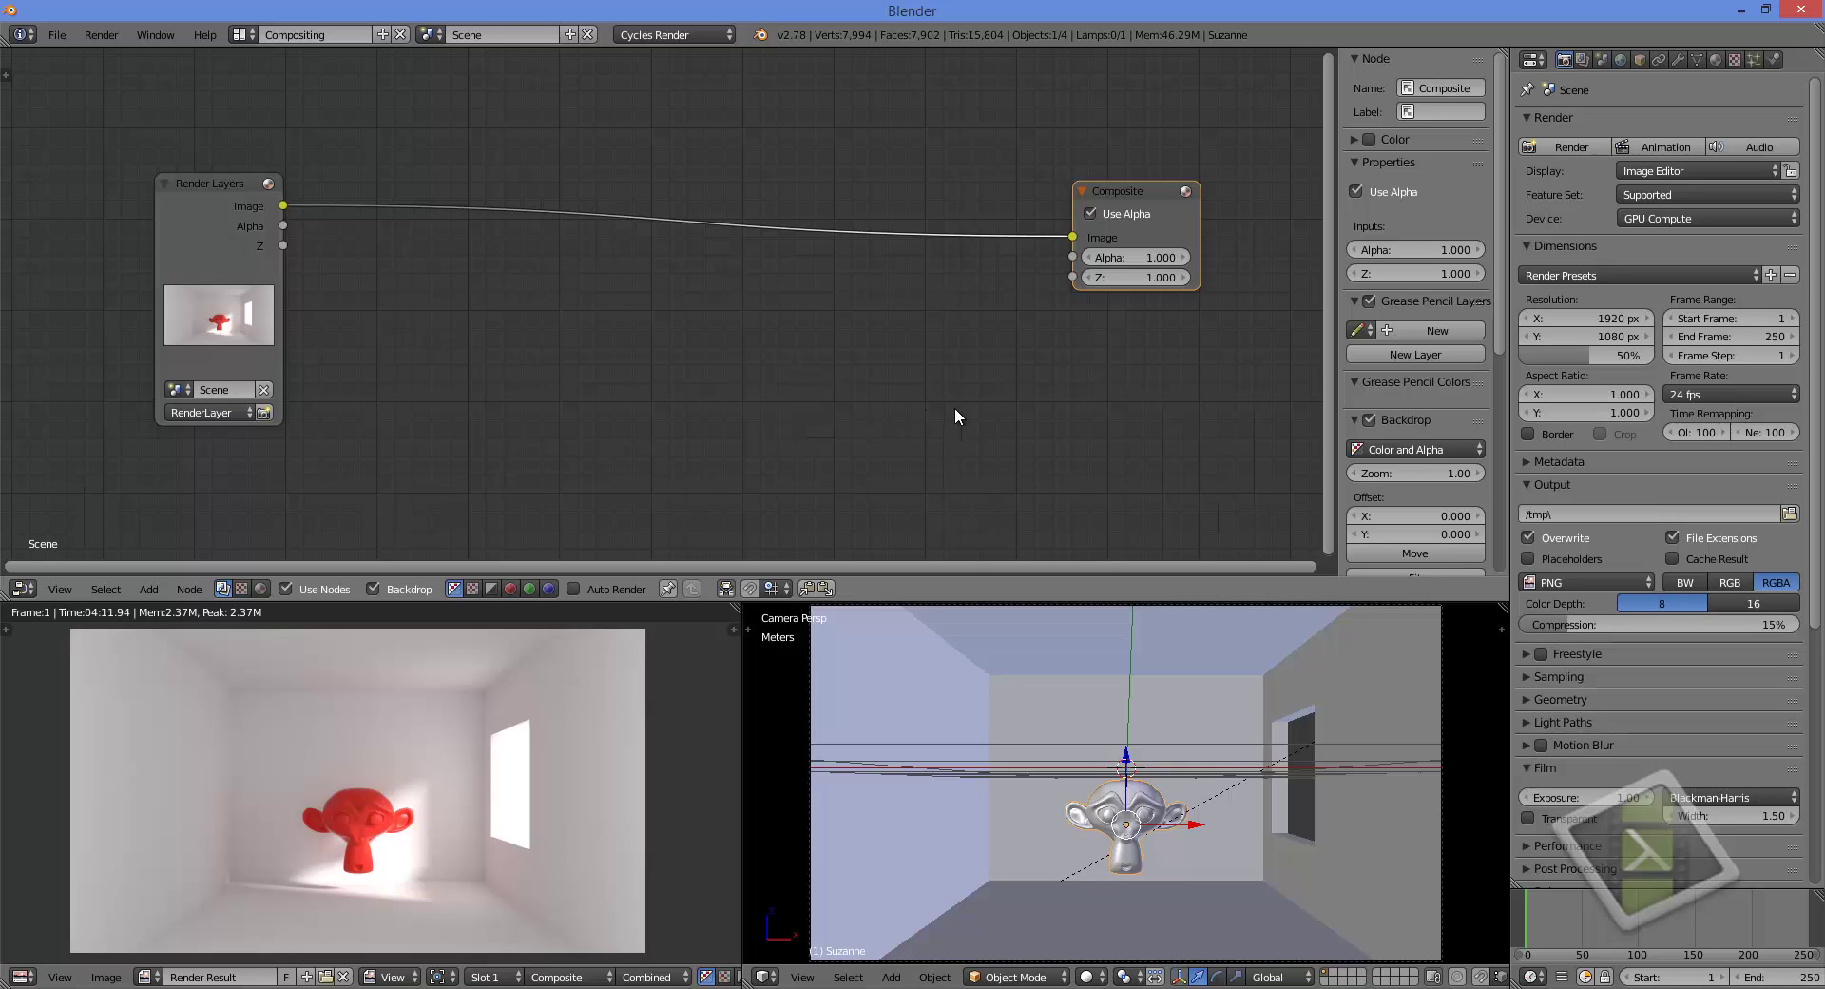
Add a Viewer output node directly below the Composite node
key("shift+a")
mouse_move(945, 427)
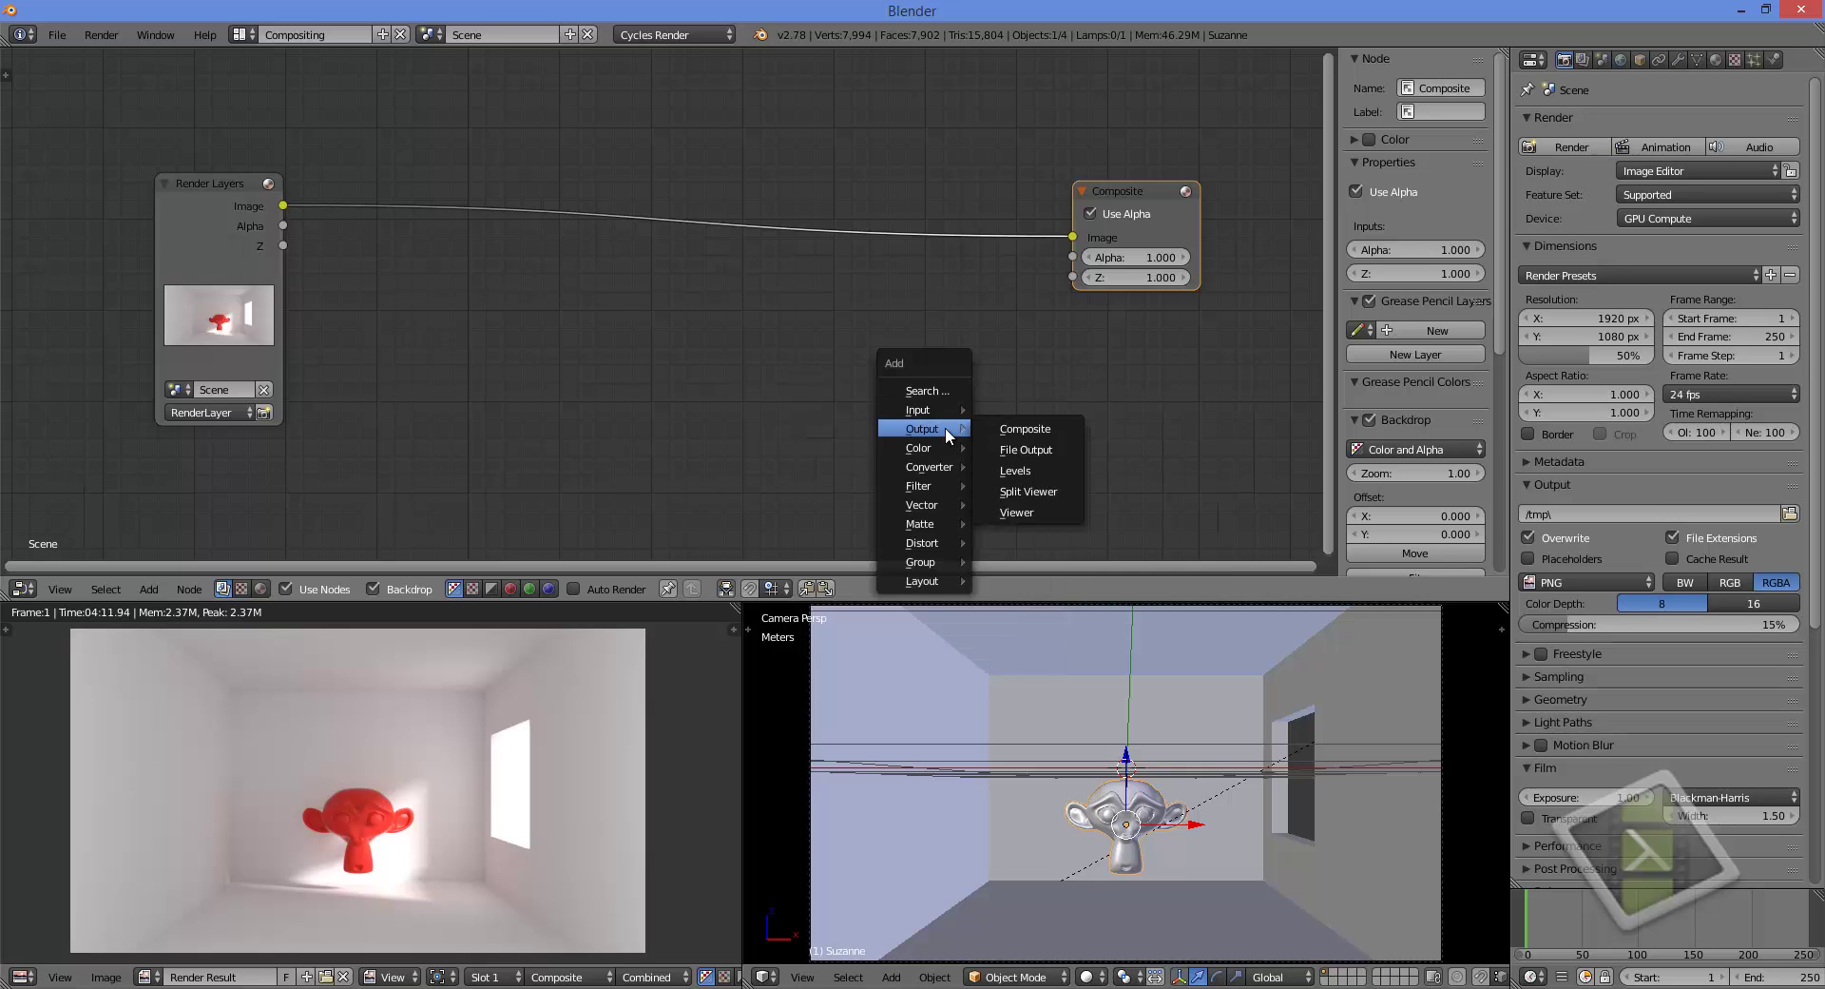
left_click(1041, 512)
left_click(1077, 312)
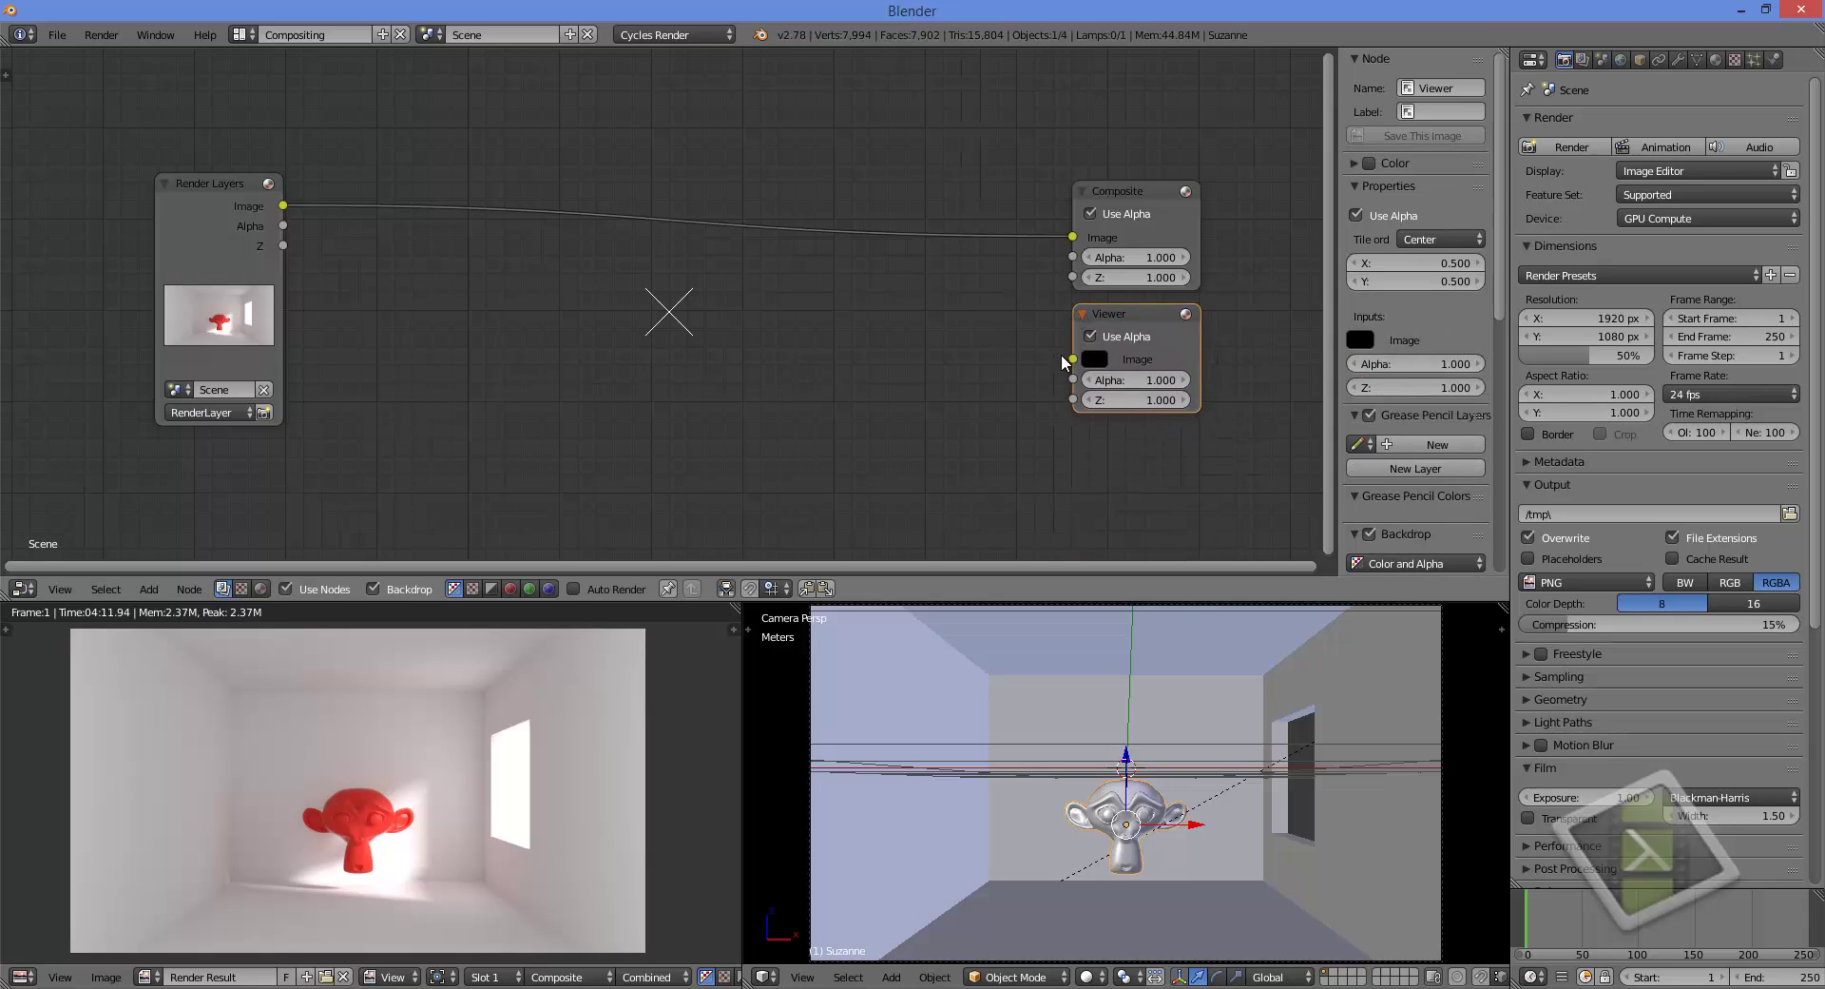
Insert a reroute point on the link into the Composite node and connect it to the Viewer's image input as well
left_click_drag(1074, 358, 913, 318)
right_click_drag(1031, 194, 1039, 308, "ctrl")
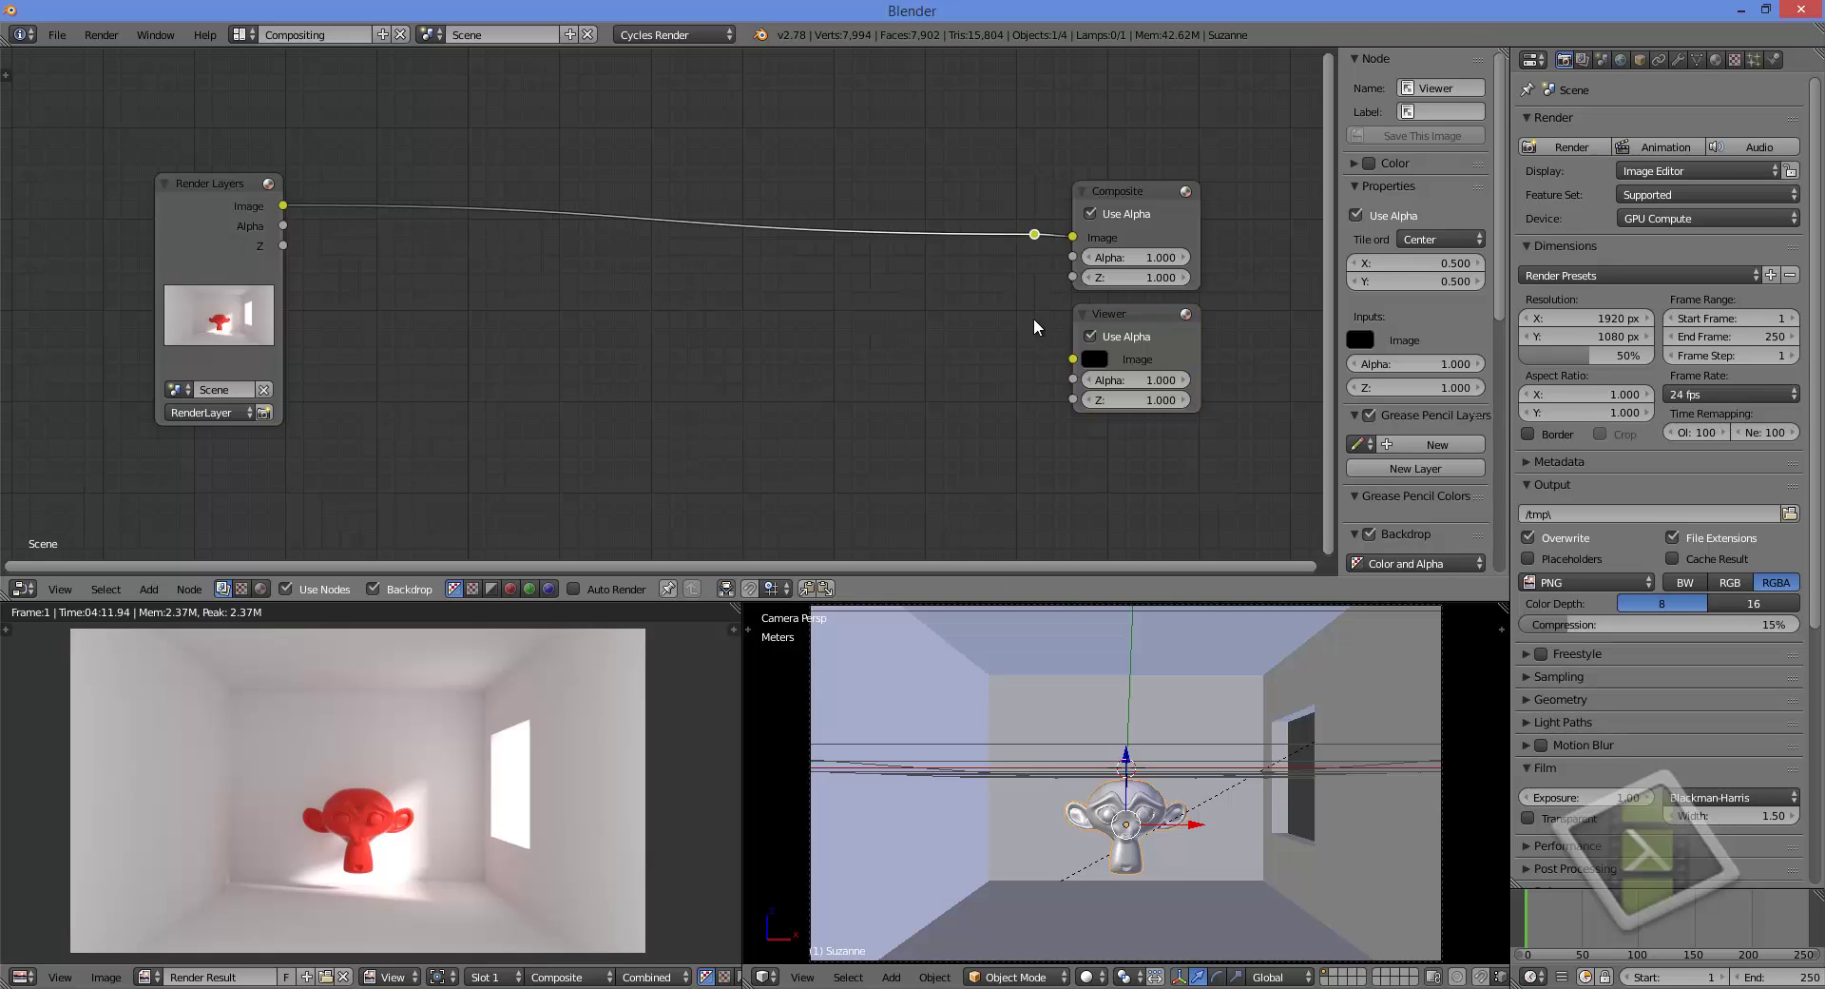
left_click(1120, 190)
left_click_drag(1120, 190, 1133, 146)
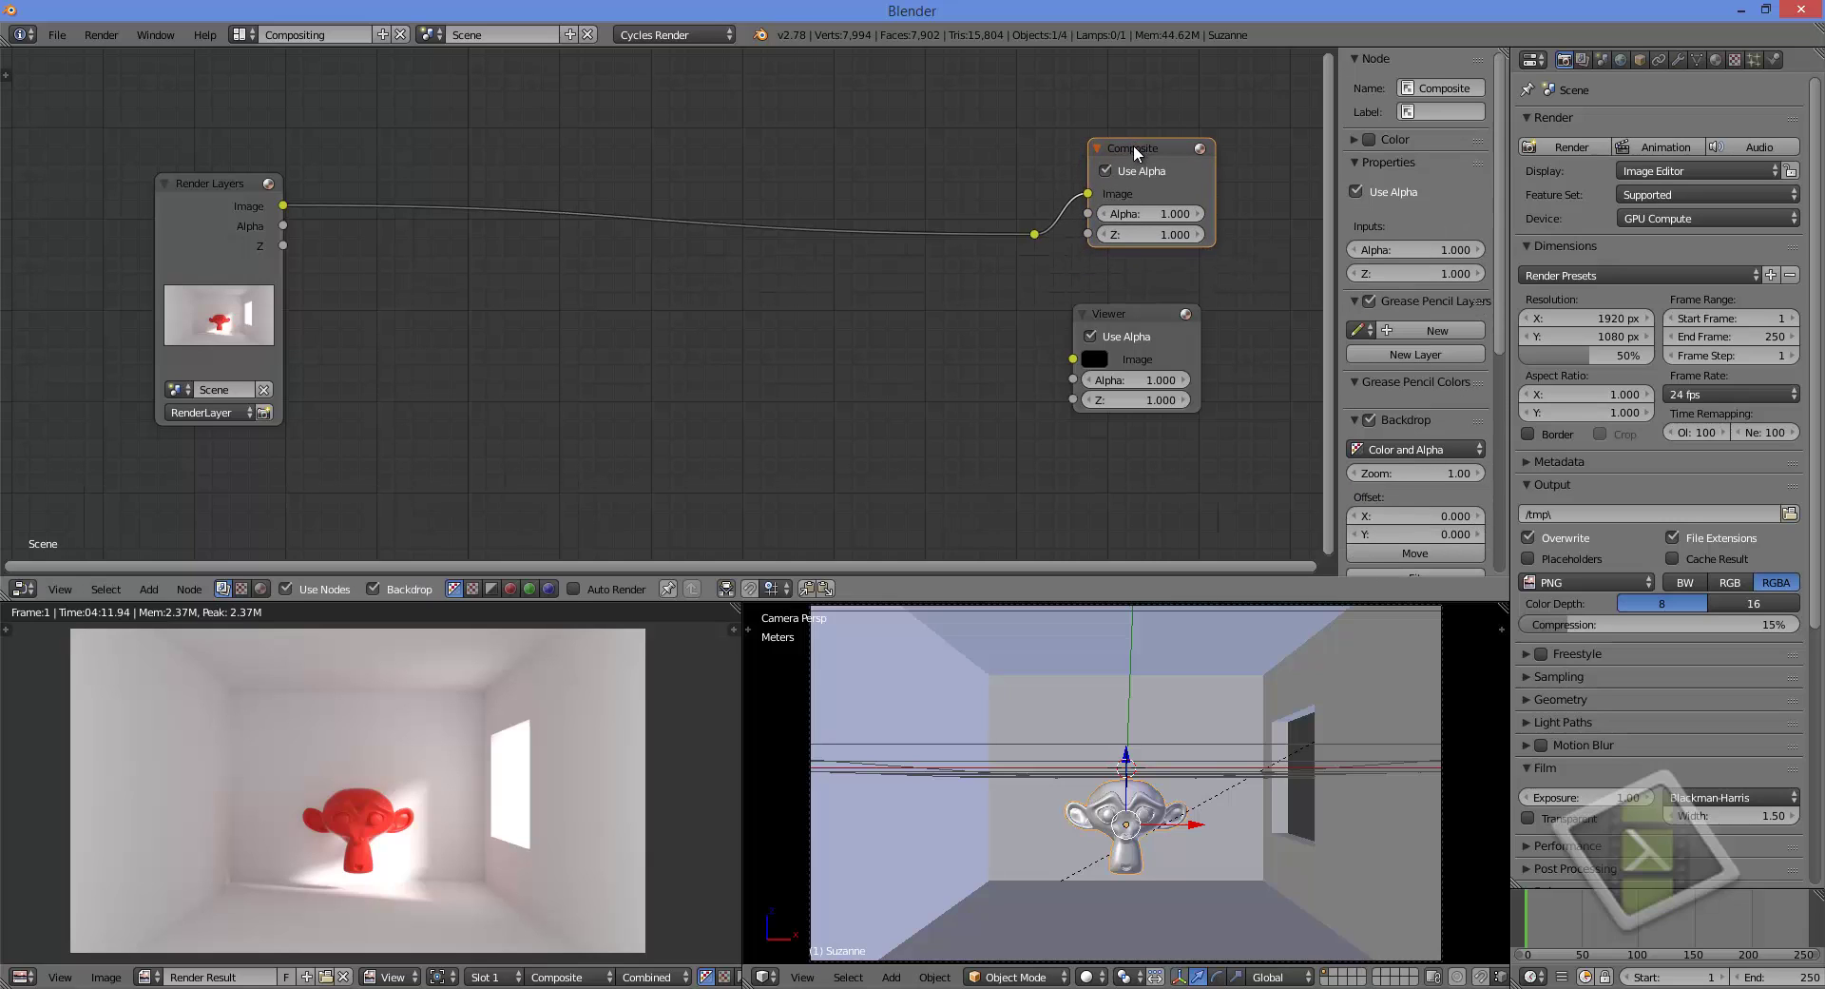
left_click(1034, 234)
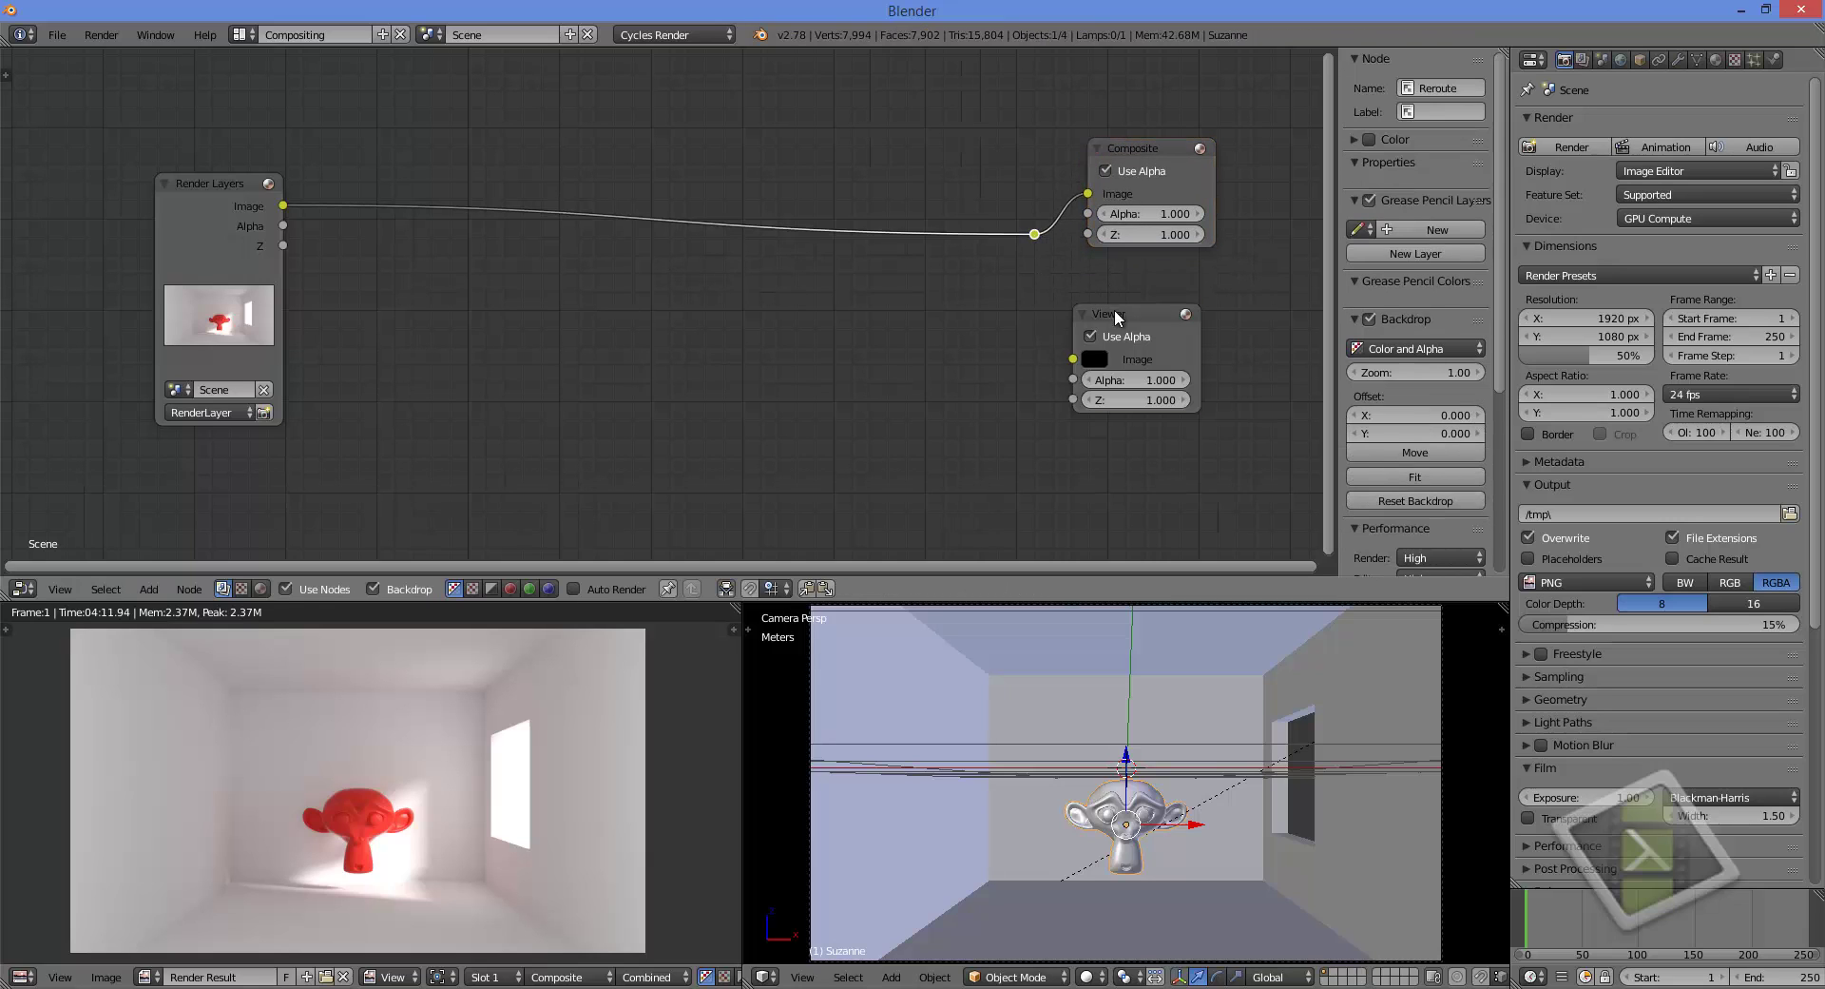
mouse_move(1114, 309)
left_mouse_down()
mouse_move(1130, 267)
mouse_move(1068, 290)
mouse_move(1094, 316)
left_mouse_up()
left_click(1034, 234)
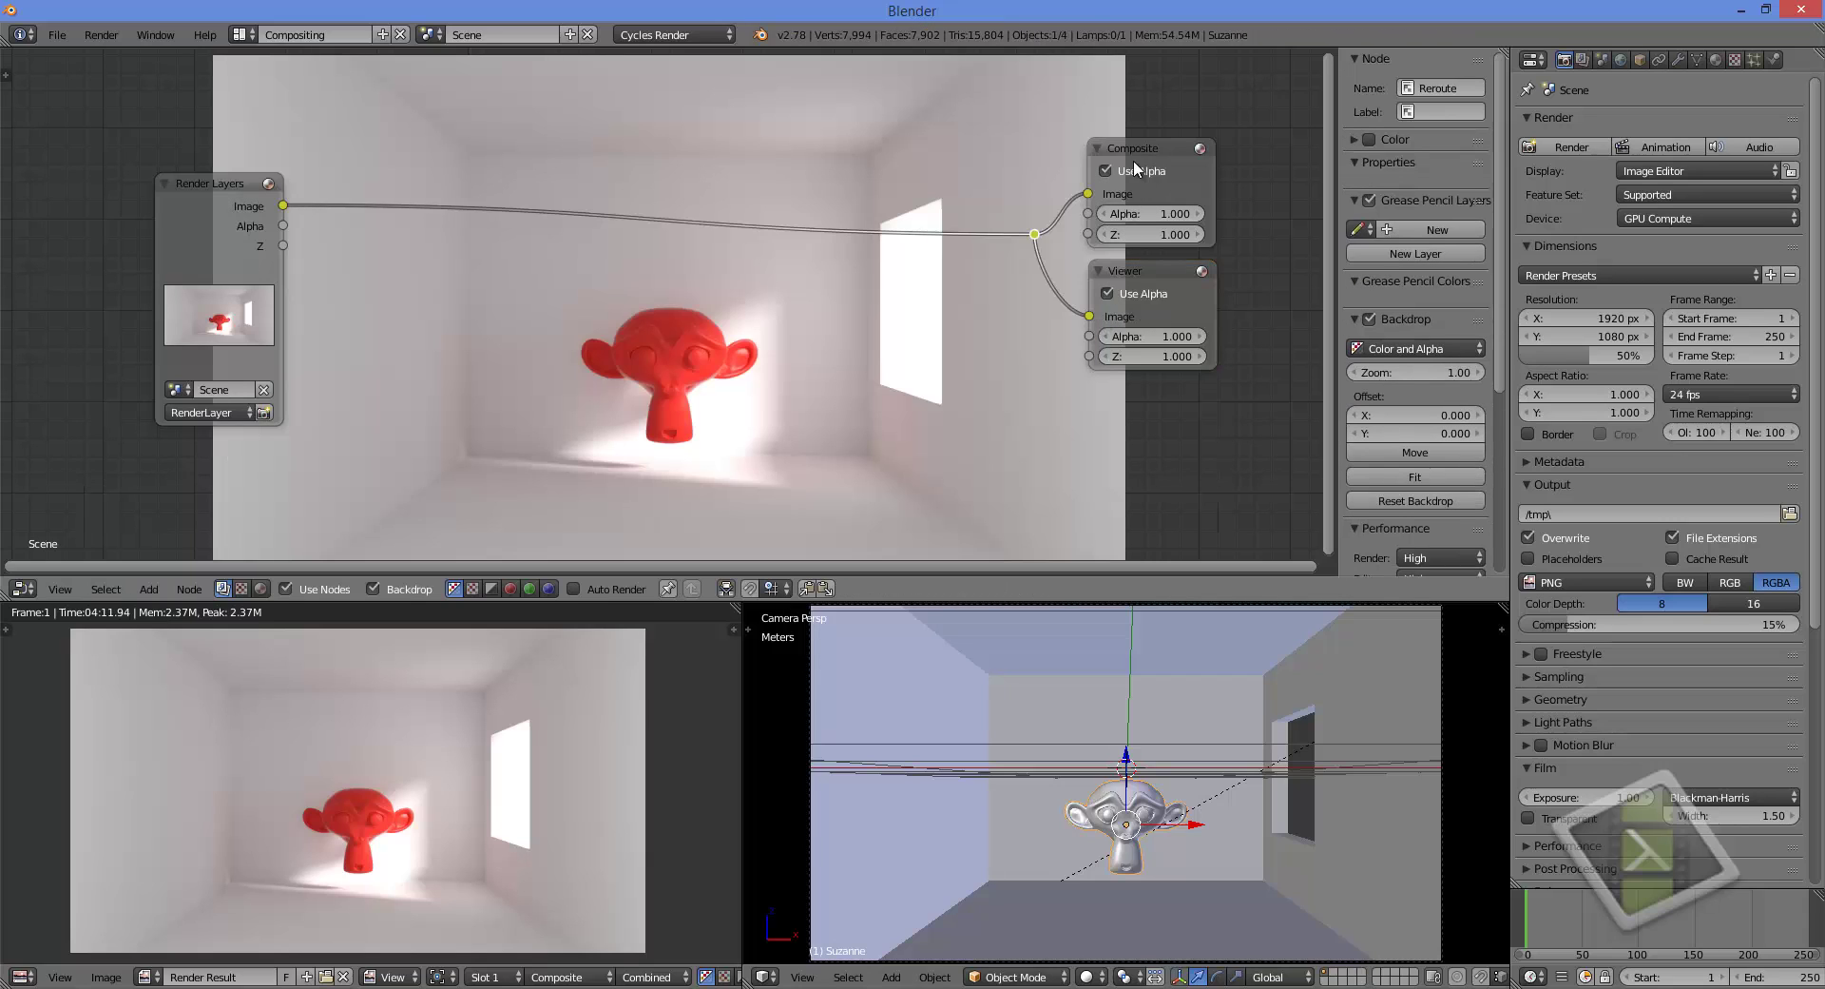
Move the Composite node slightly further above the Viewer and shift the Render Layers node slightly outward
left_click_drag(1143, 145, 1144, 121)
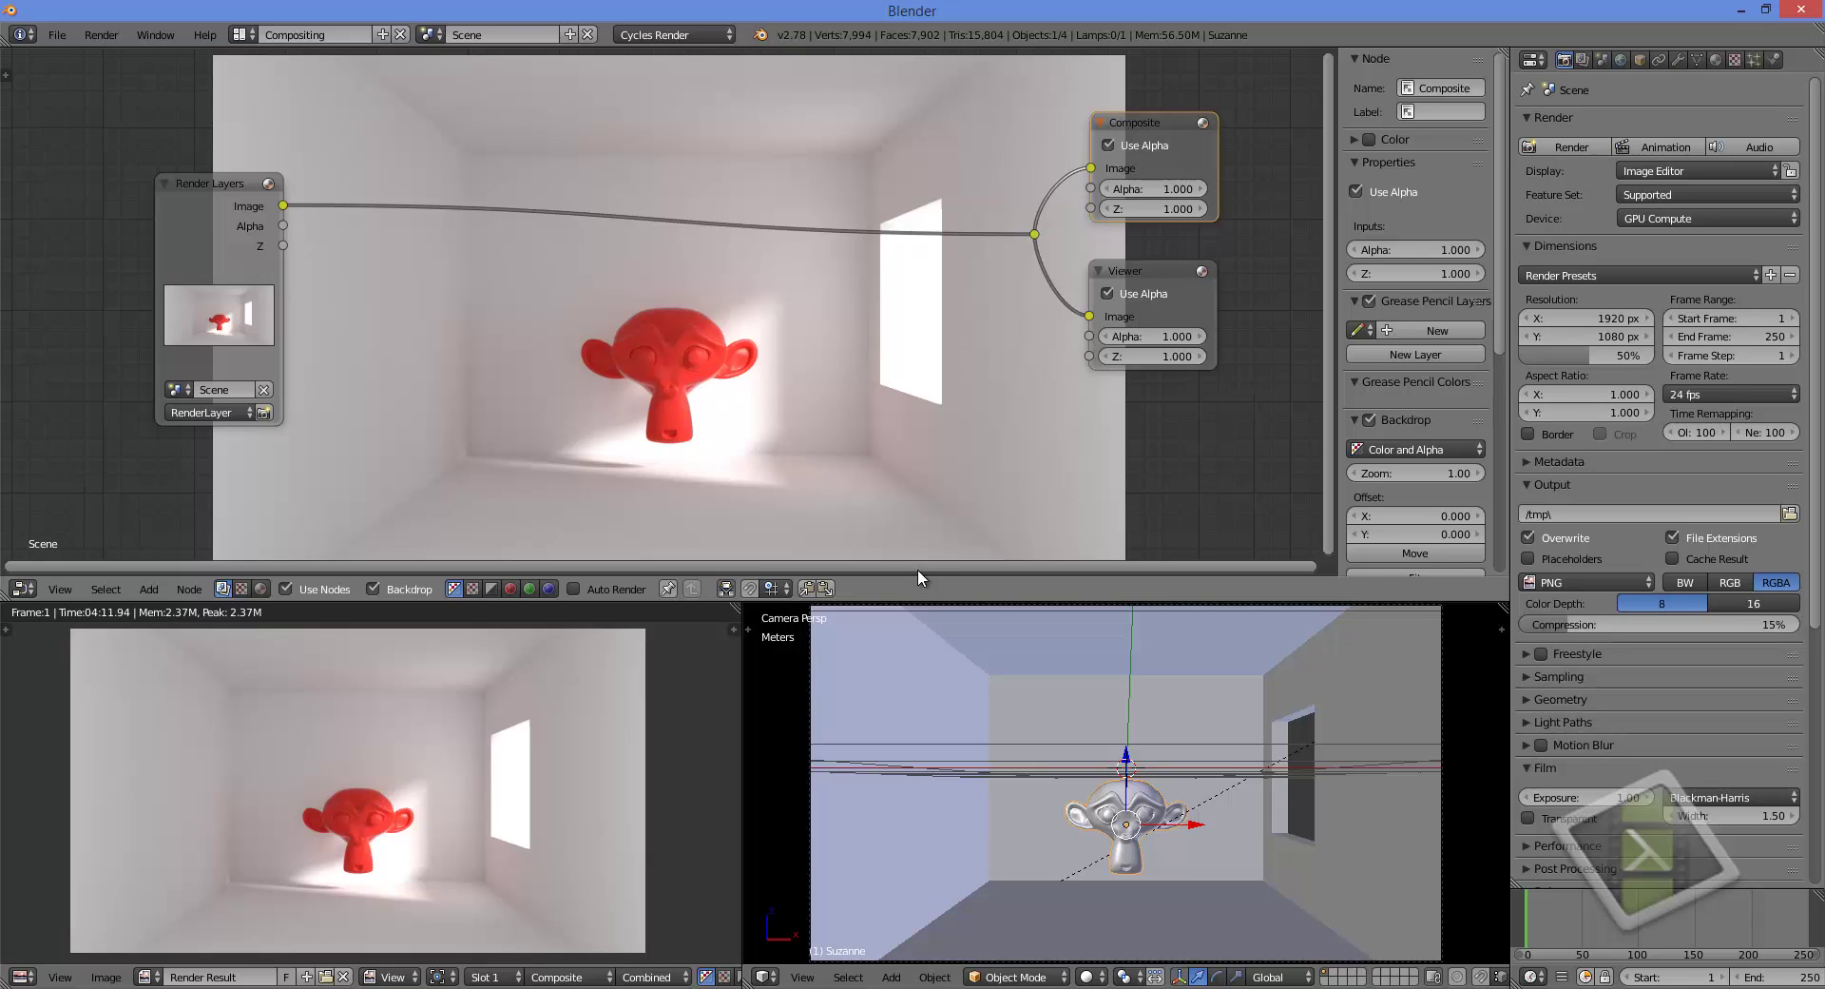
left_click(1150, 145)
left_click(1150, 147)
left_click_drag(217, 188, 210, 194)
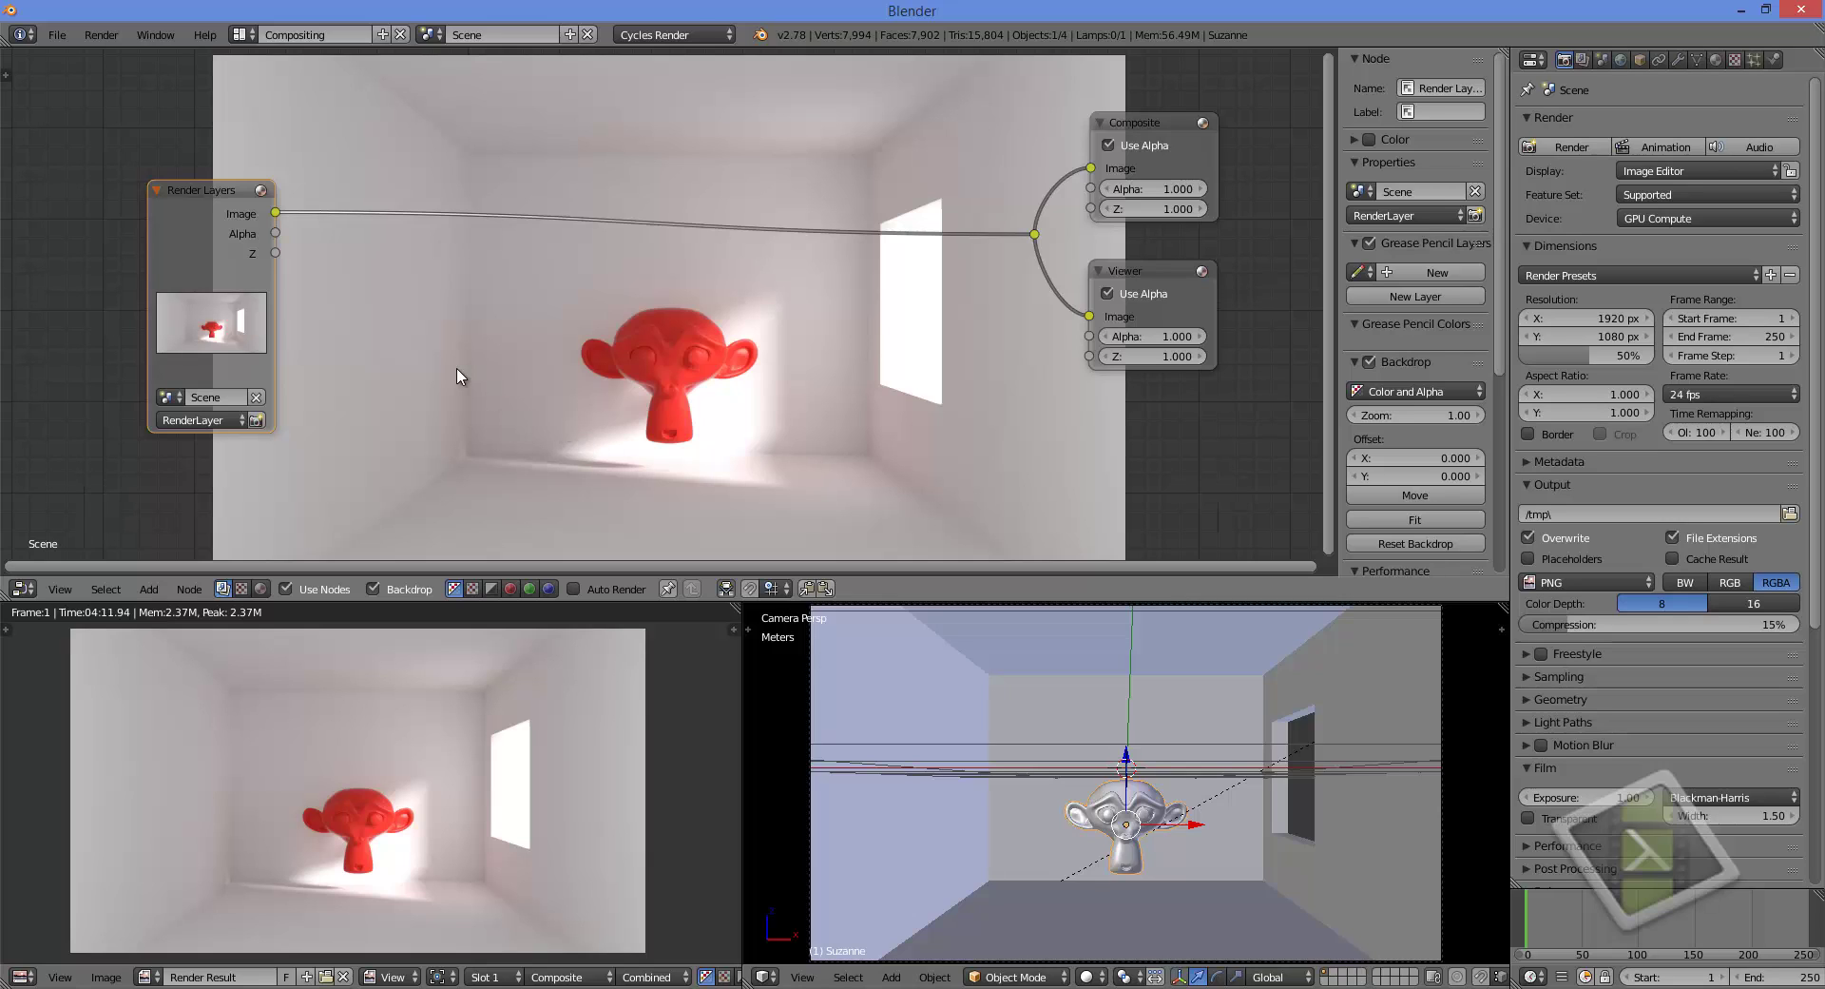
Insert a Math node on the link right after Render Layers and set its operation to Greater Than
key("shift+a")
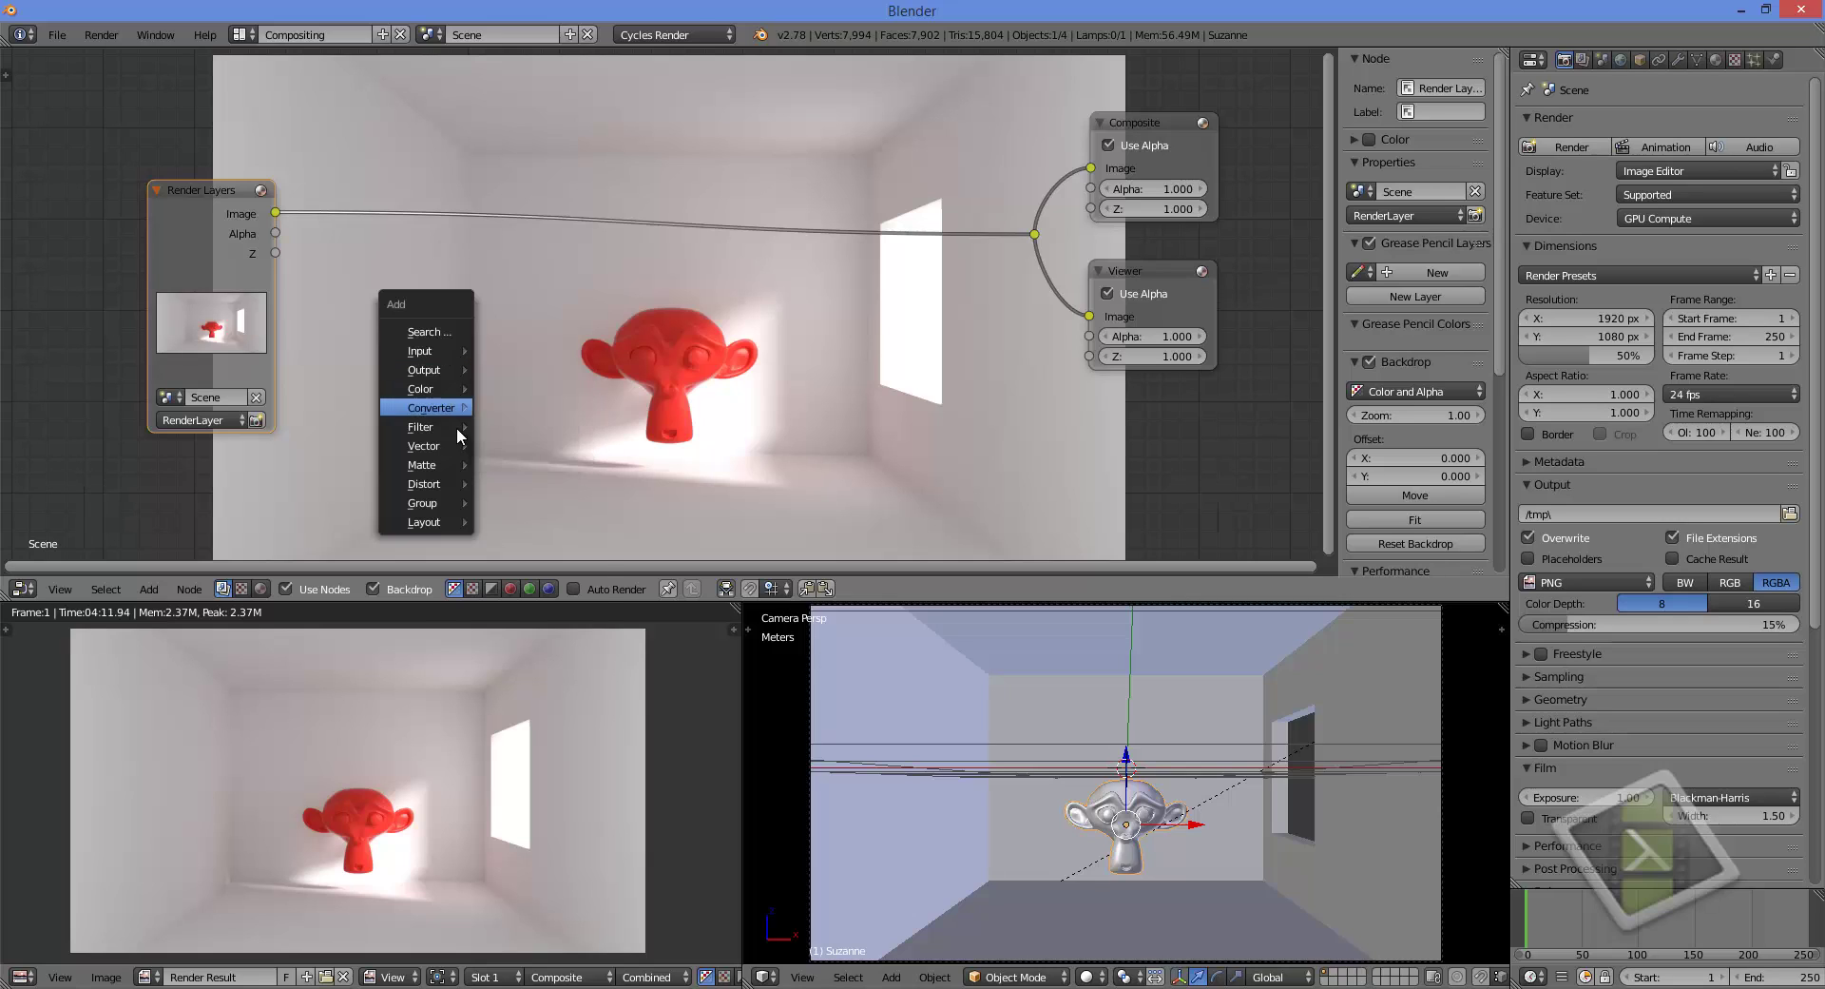
mouse_move(443, 411)
left_click(544, 554)
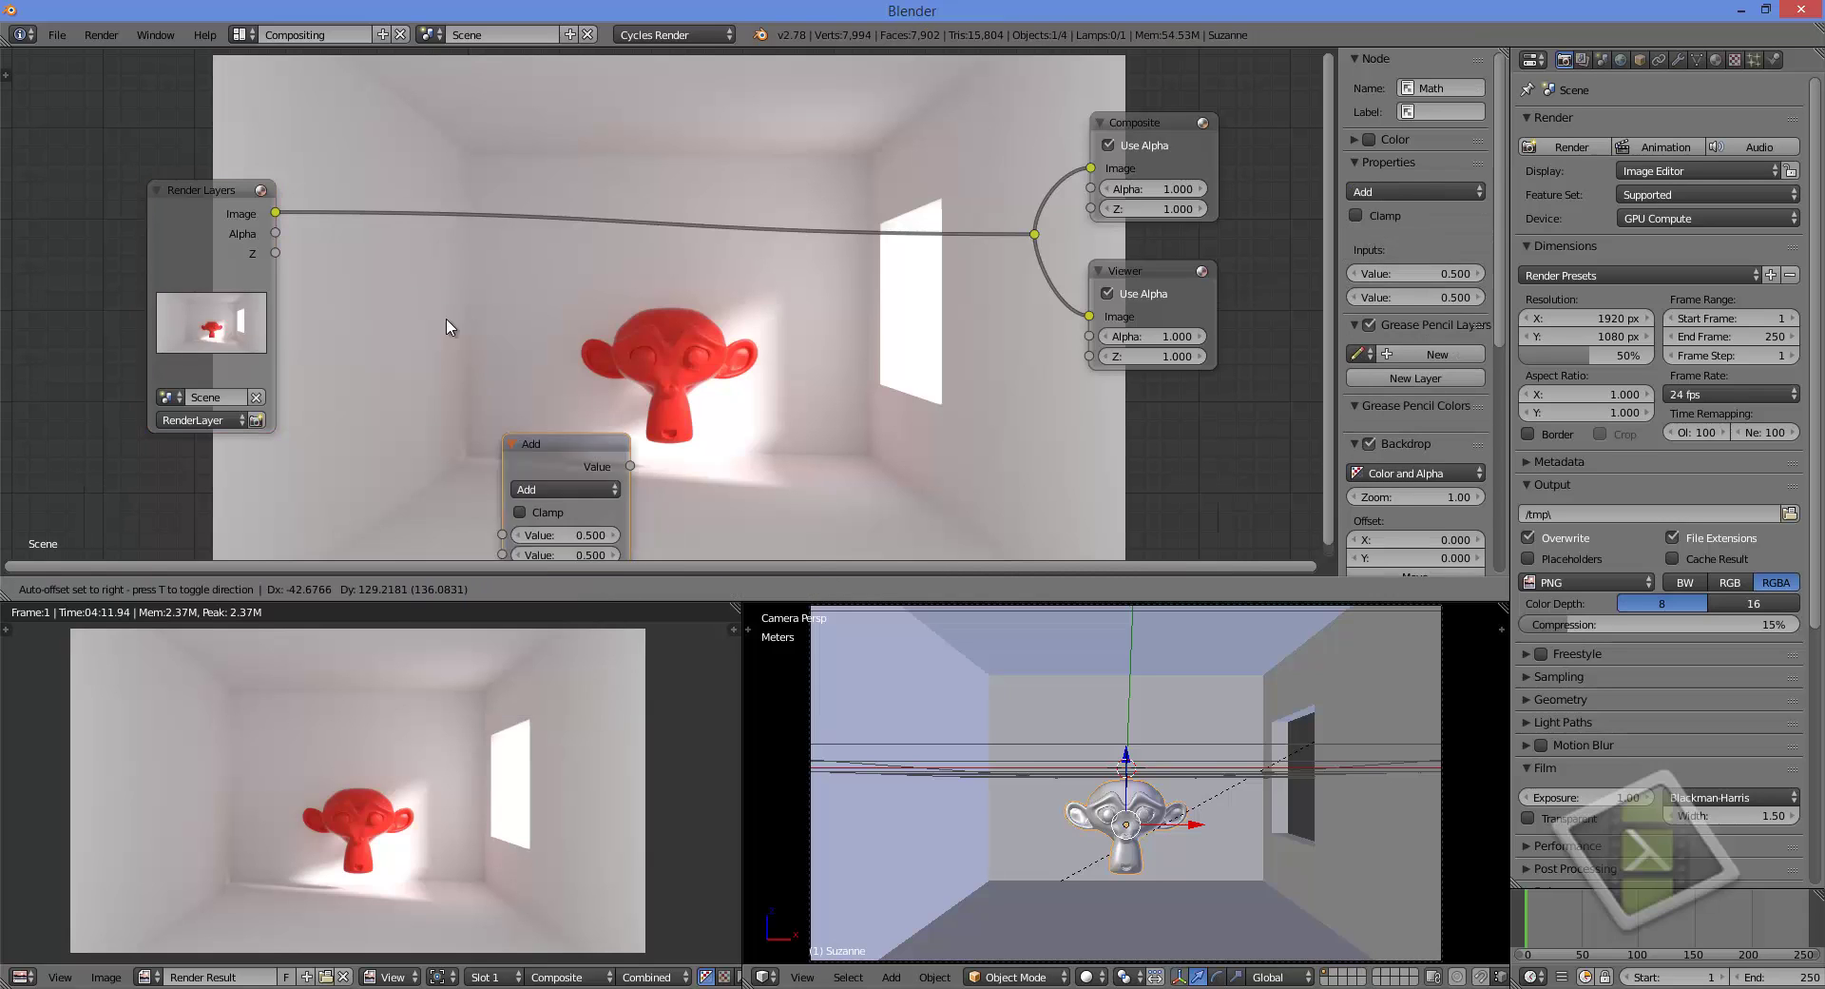
left_click(390, 179)
left_click(419, 231)
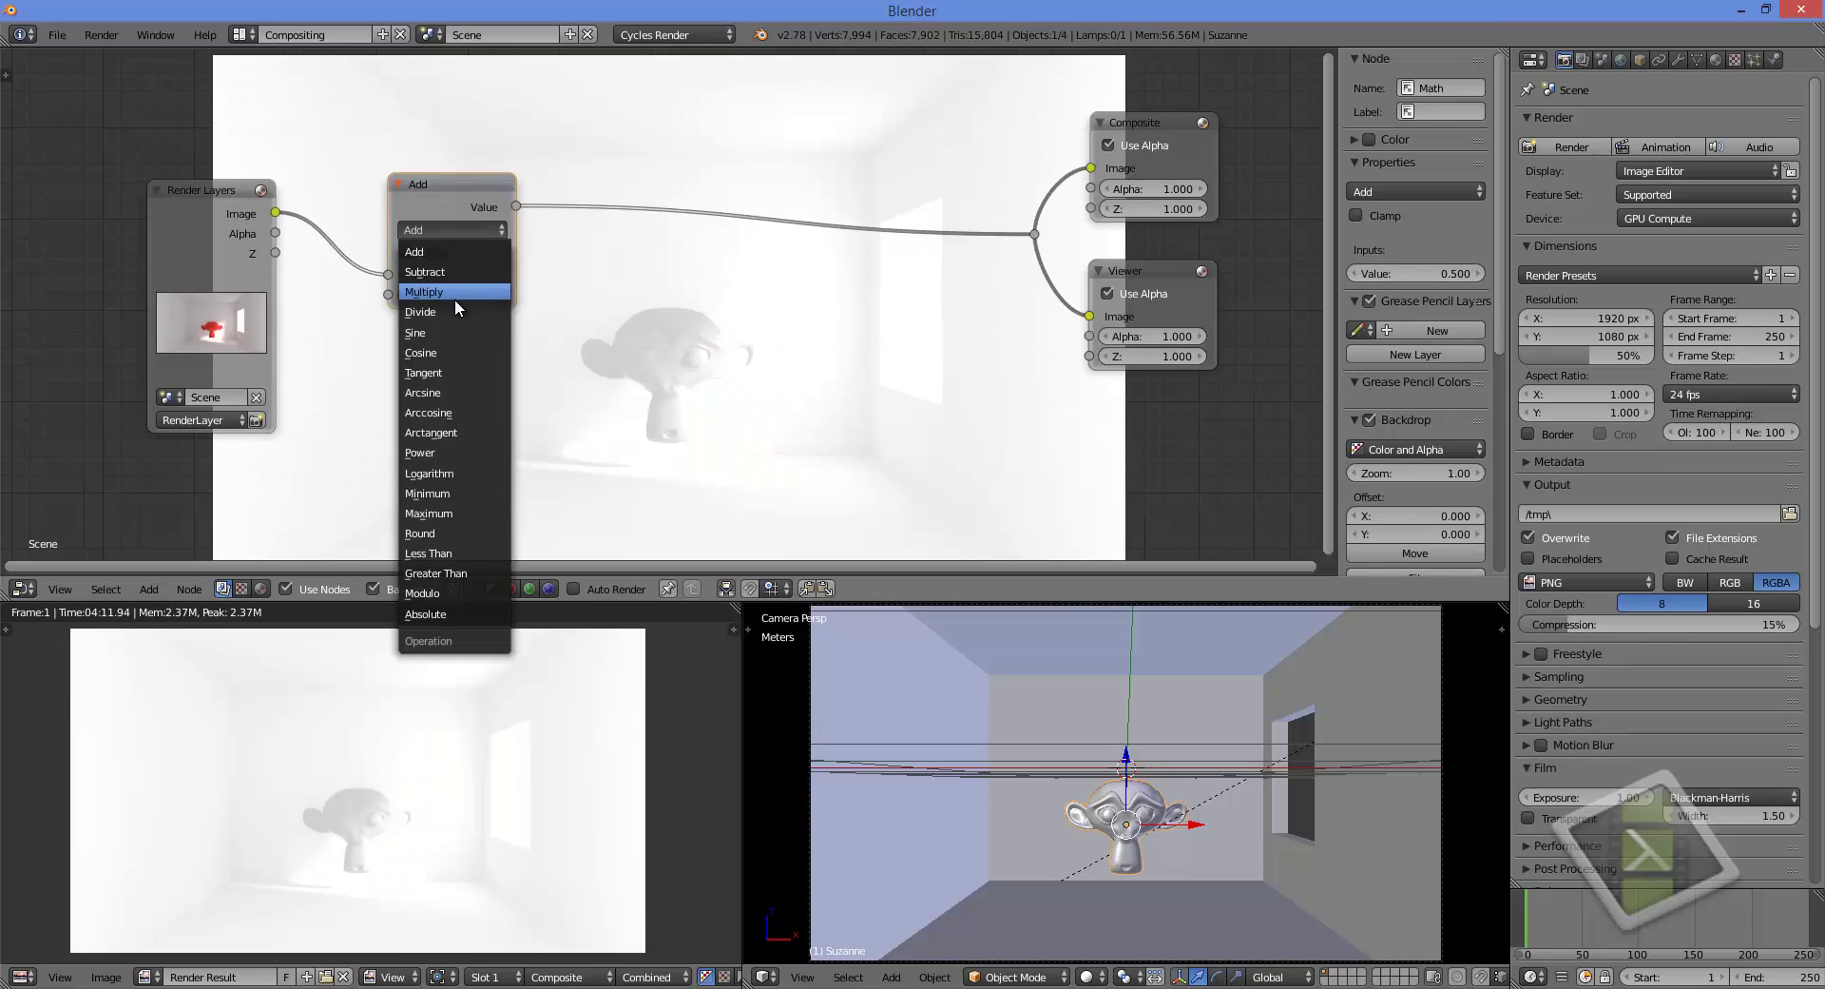
left_click(470, 570)
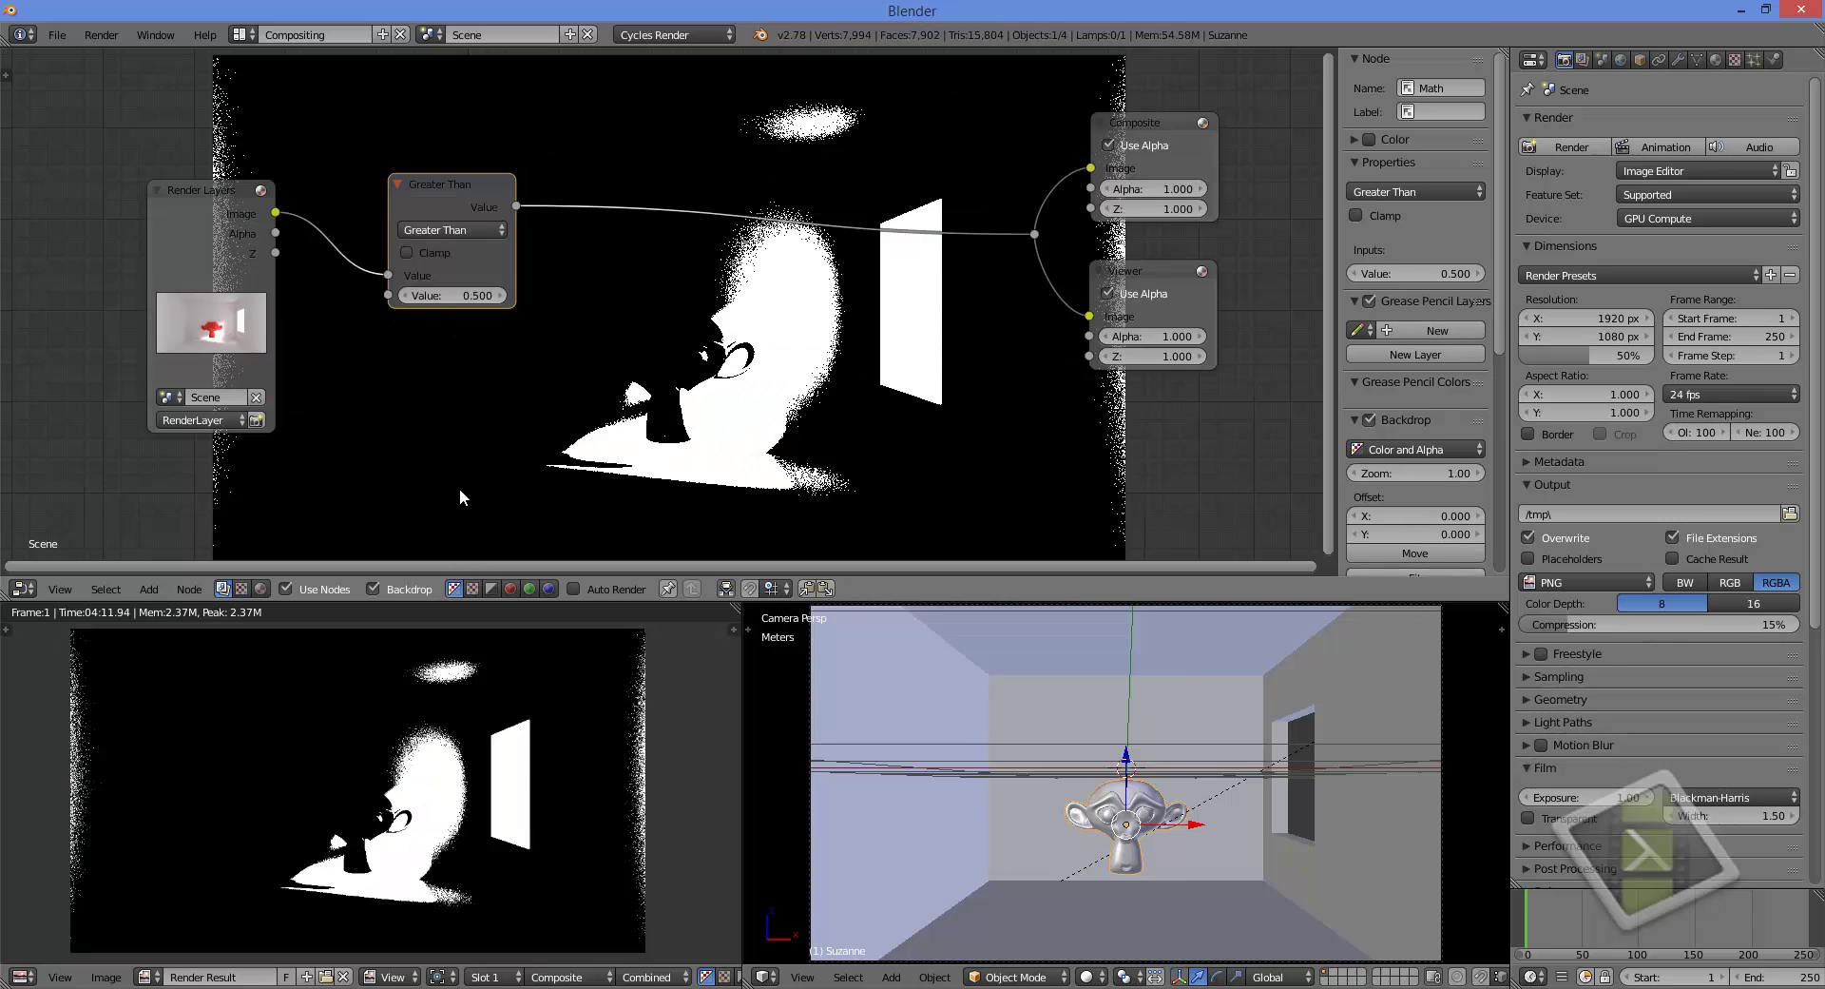
left_click_drag(451, 188, 415, 191)
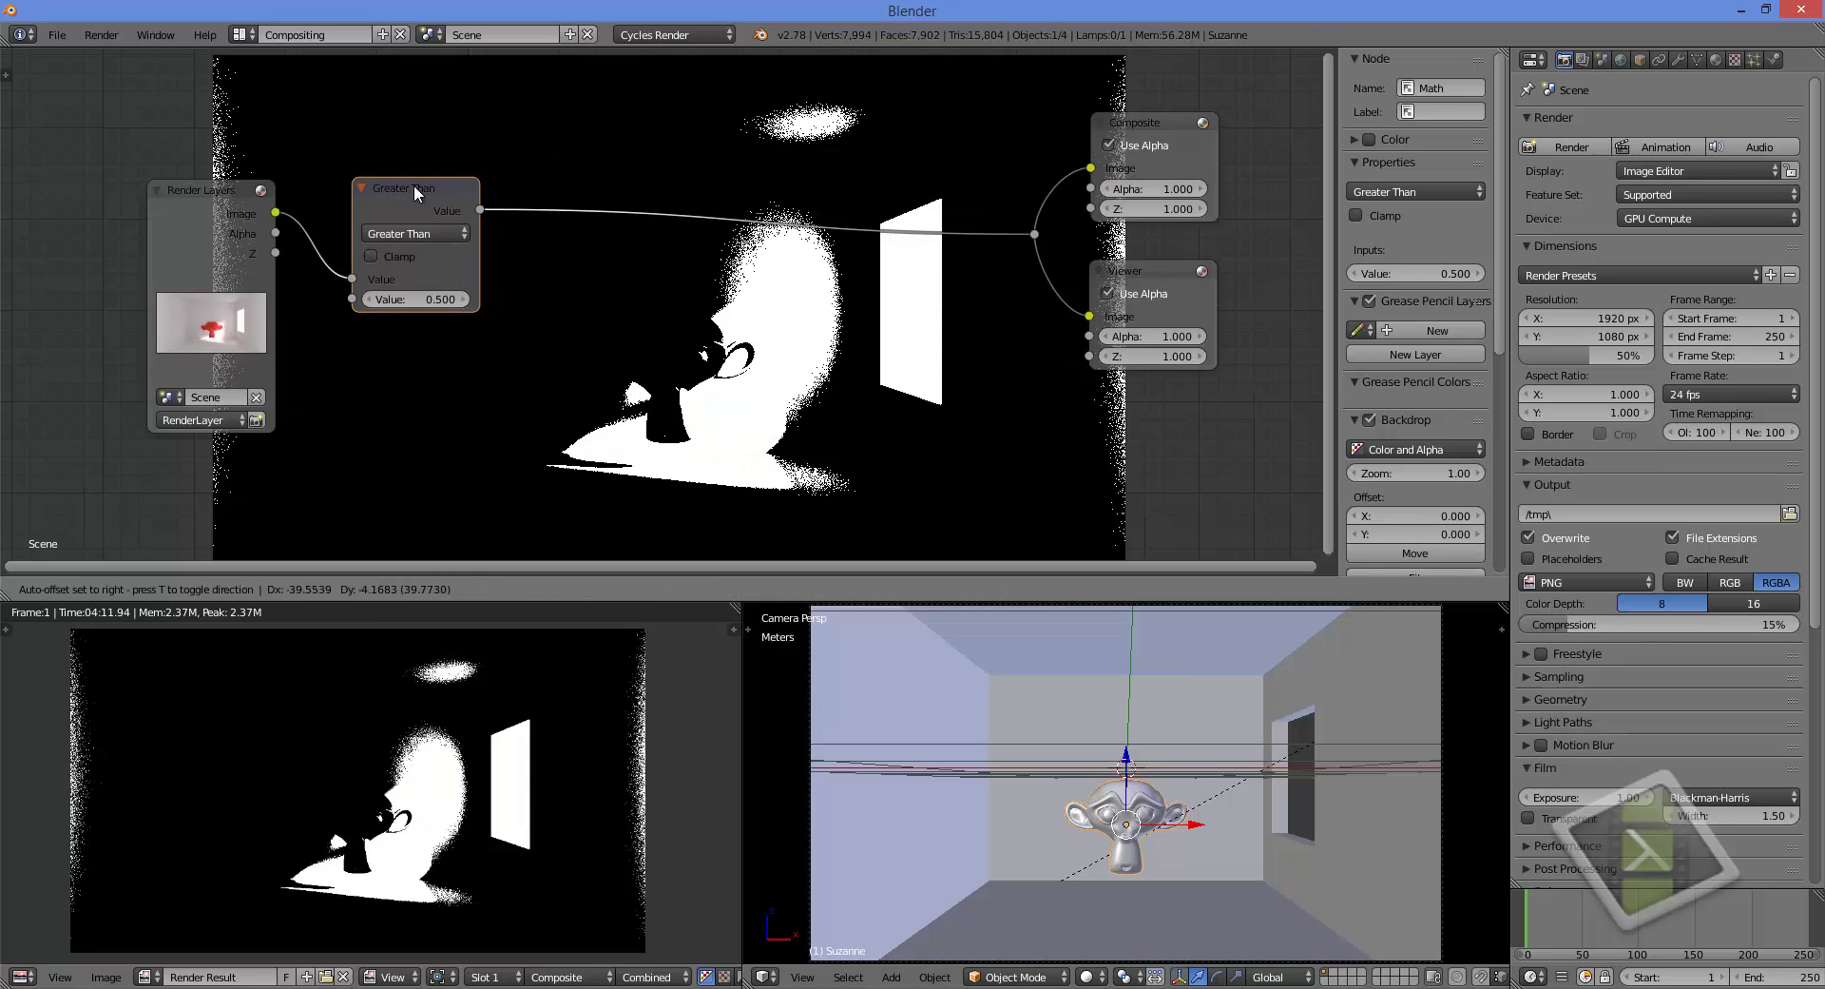
Raise the Greater Than node's threshold value to 1.500 to isolate the bright window
left_click(463, 299)
left_click(463, 300)
left_click(463, 300)
left_click(463, 300)
left_click(463, 300)
left_click(463, 299)
left_click(463, 299)
left_click(463, 300)
left_click(463, 299)
left_click(463, 299)
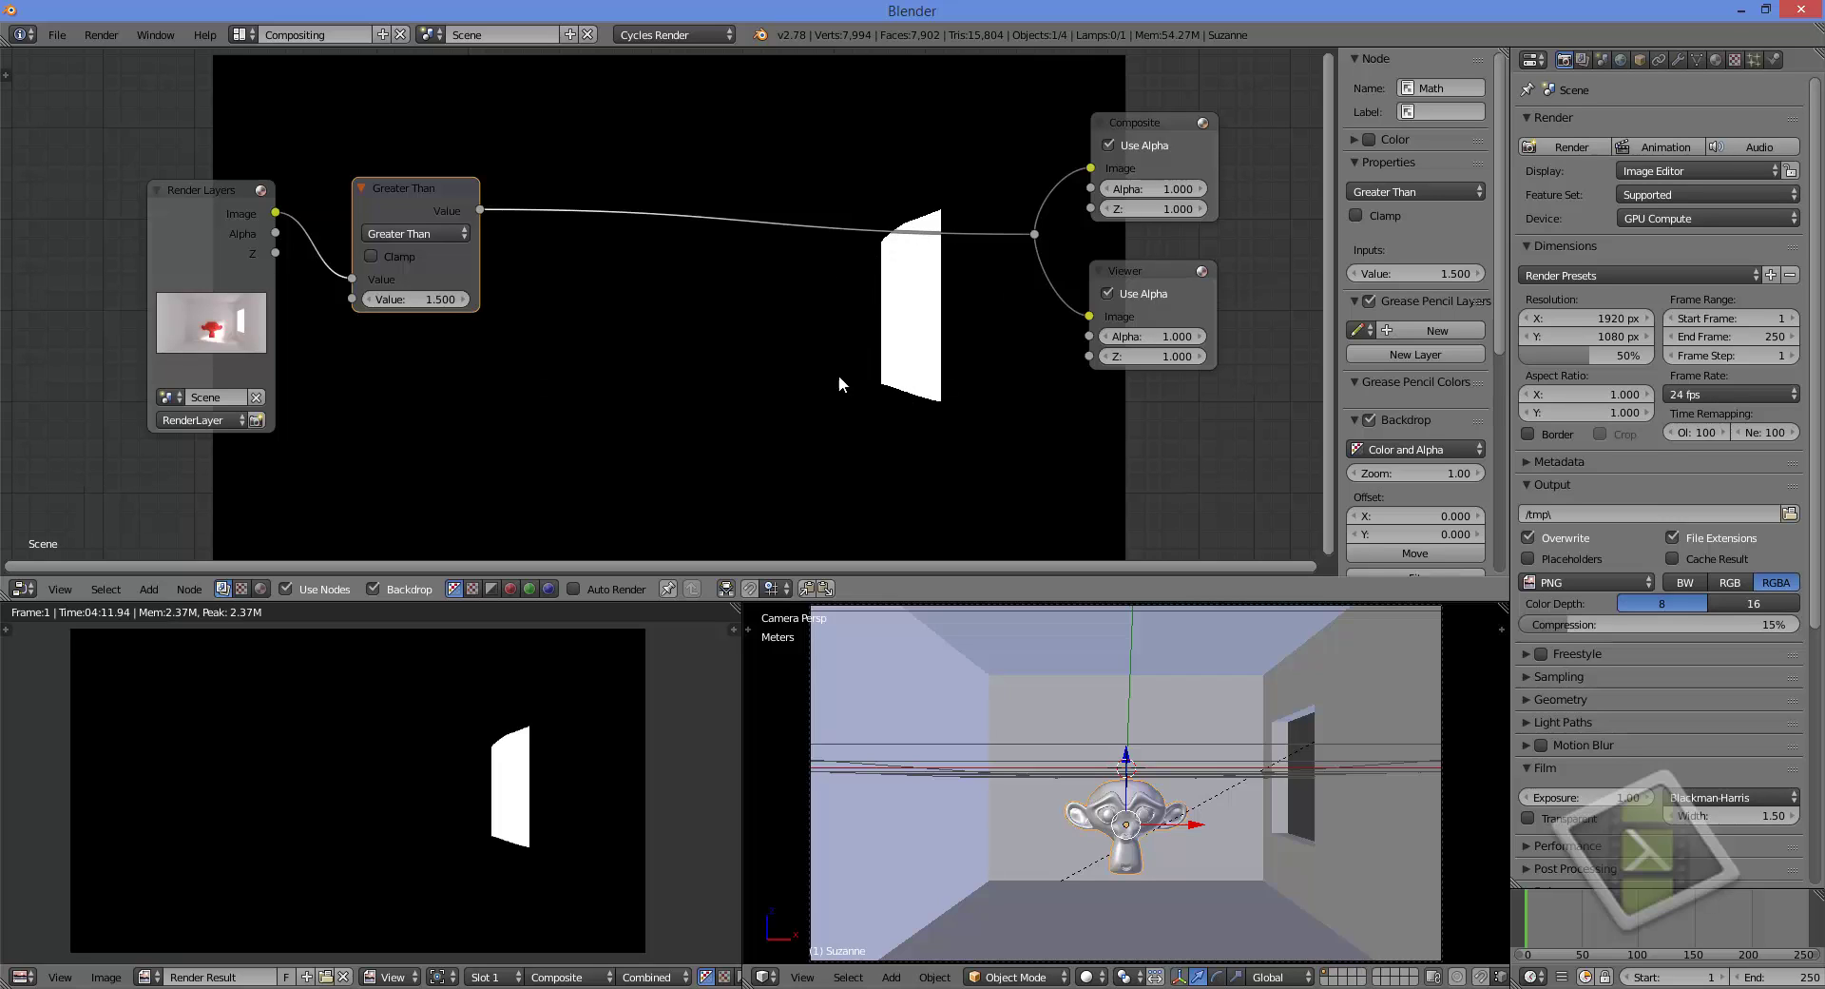
Make room beside Greater Than and insert a Blur node after it on the link, with the filter type set to Fast Gaussian
left_click_drag(210, 197, 152, 211)
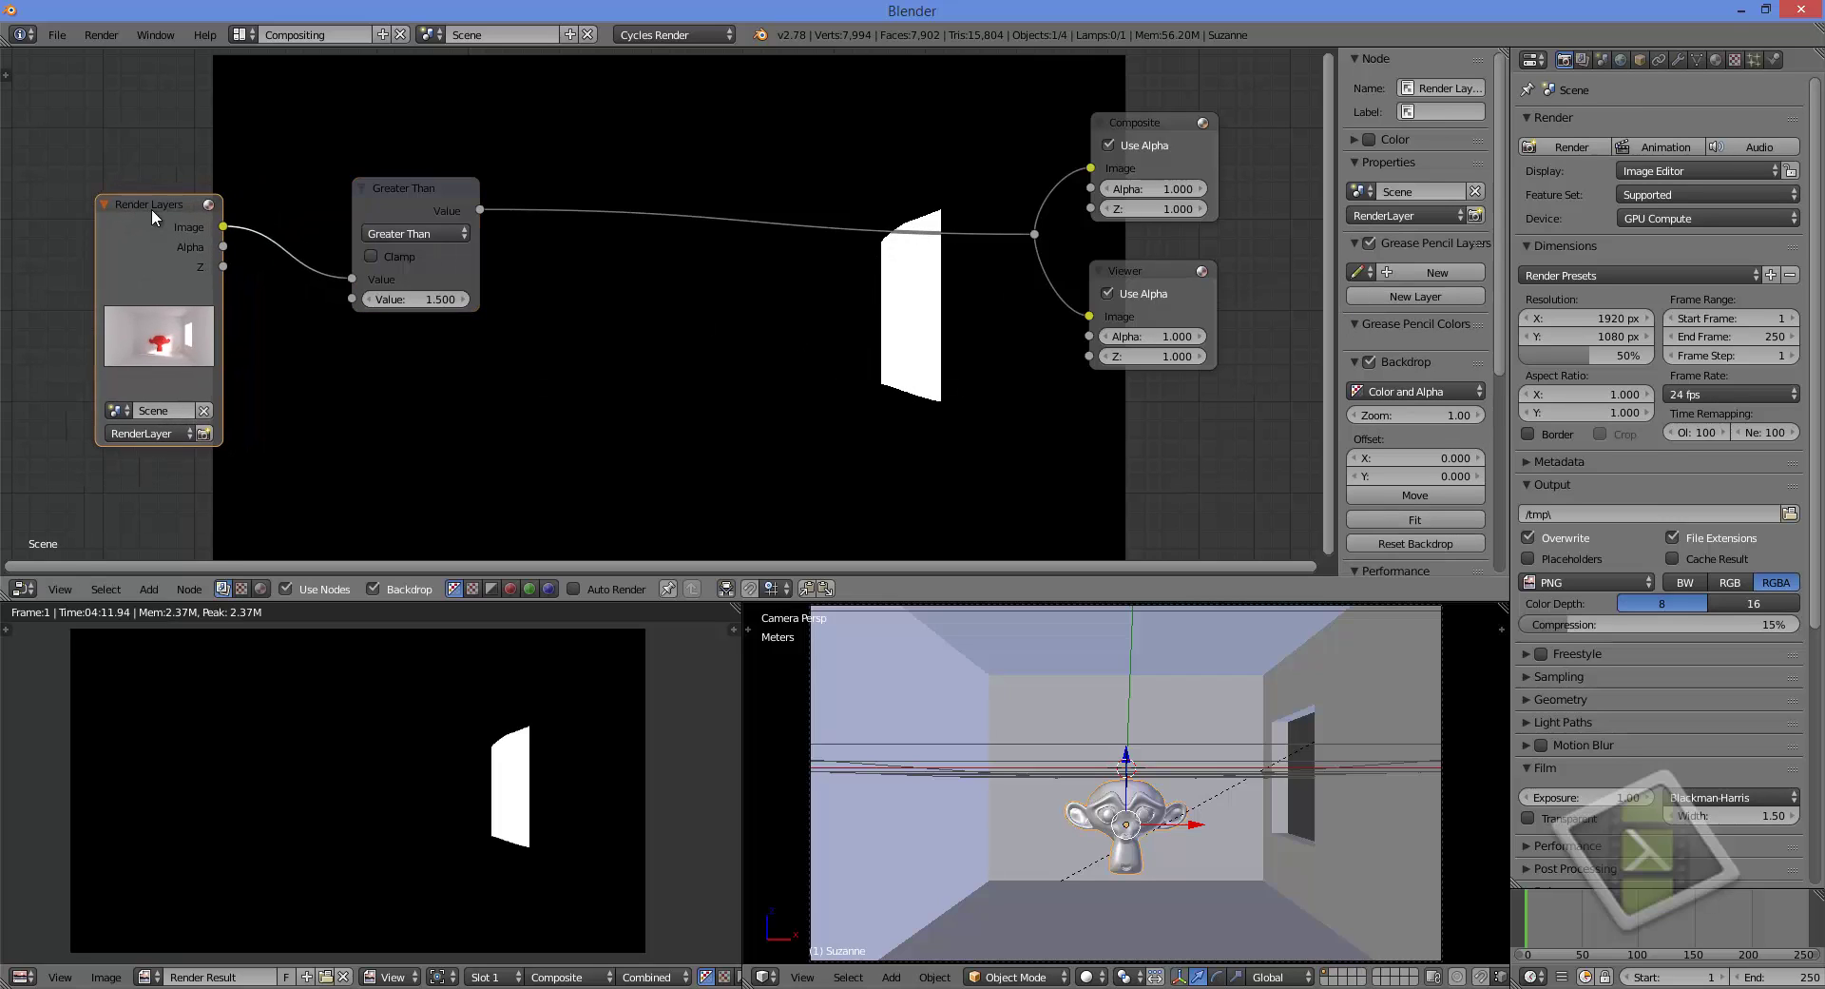
left_click_drag(394, 190, 344, 179)
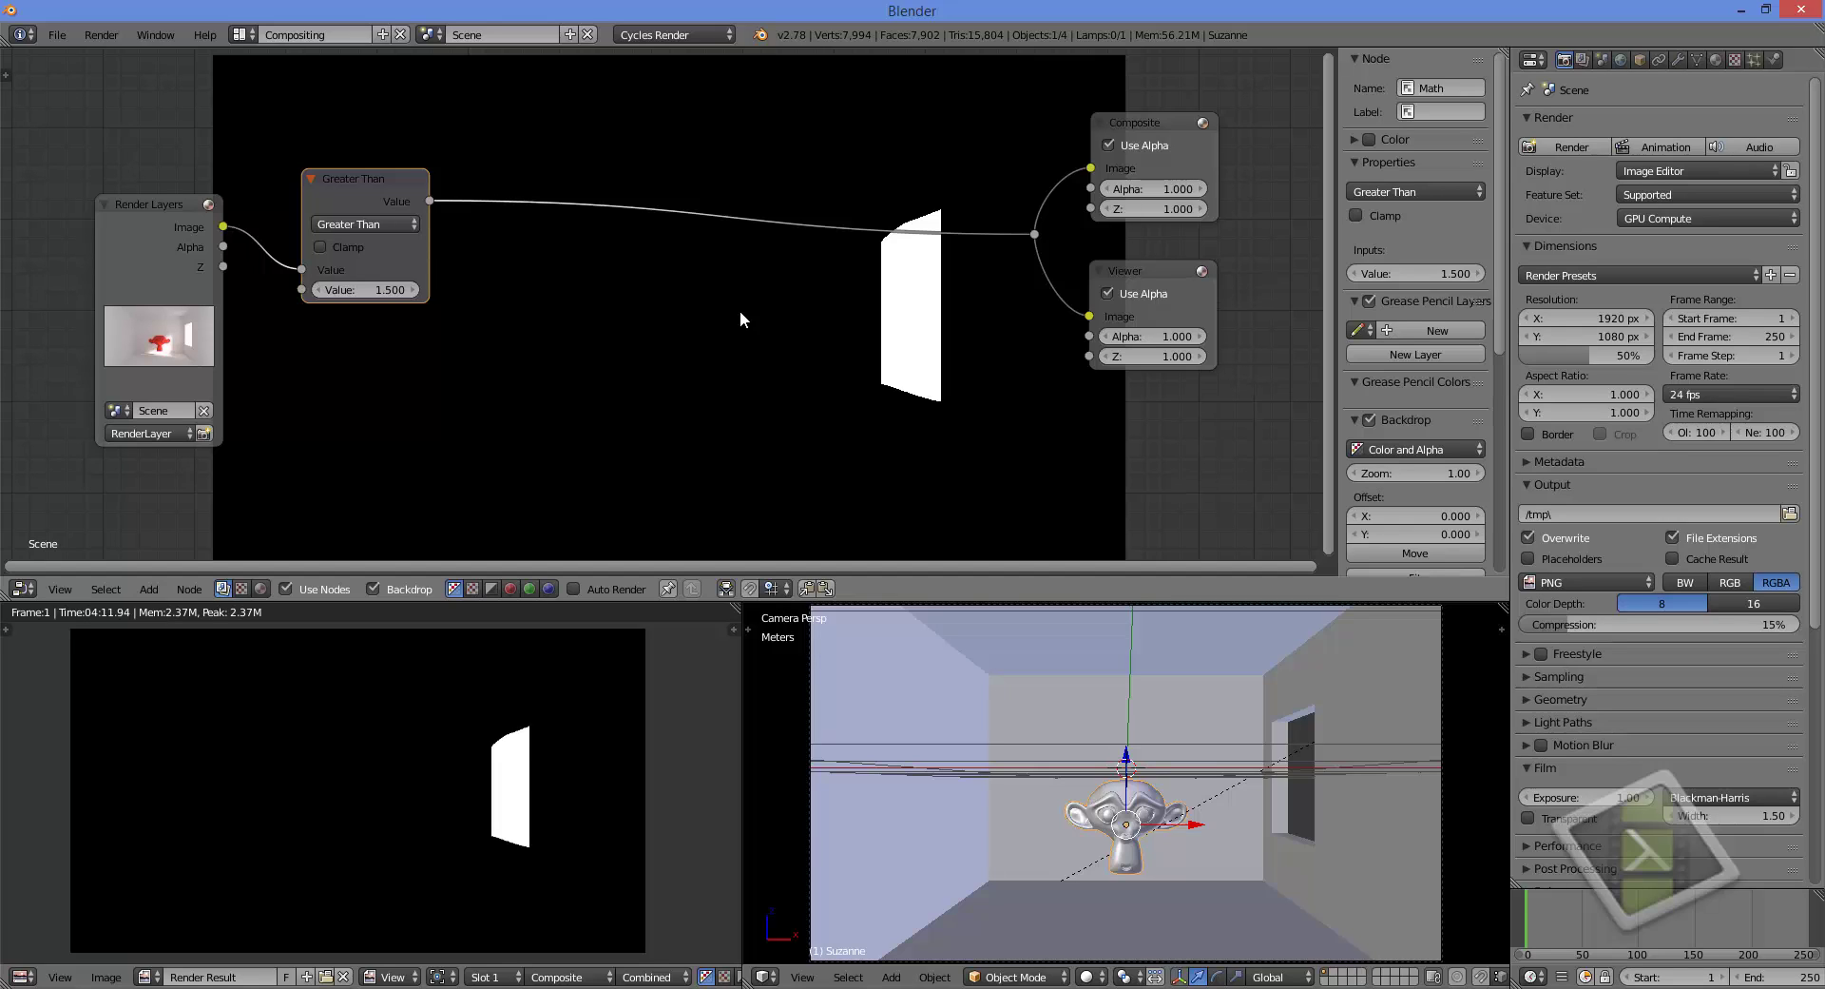
key("shift+a")
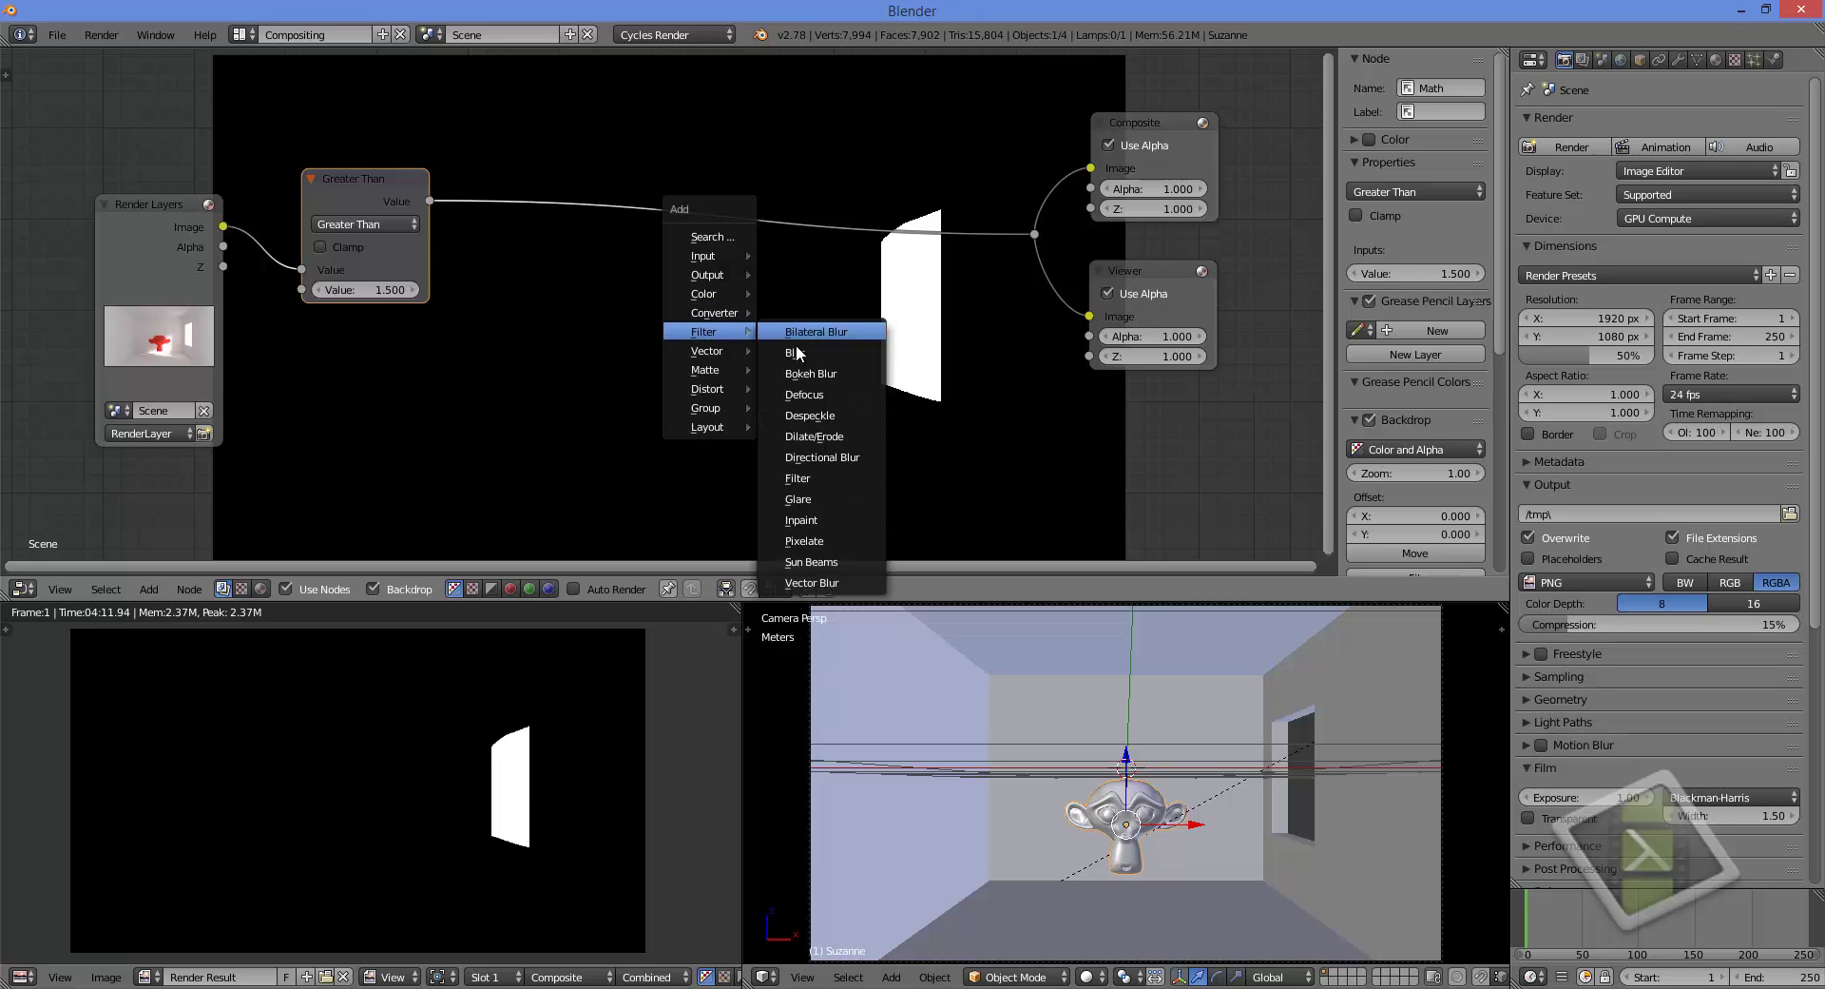
left_click(817, 354)
left_click(538, 259)
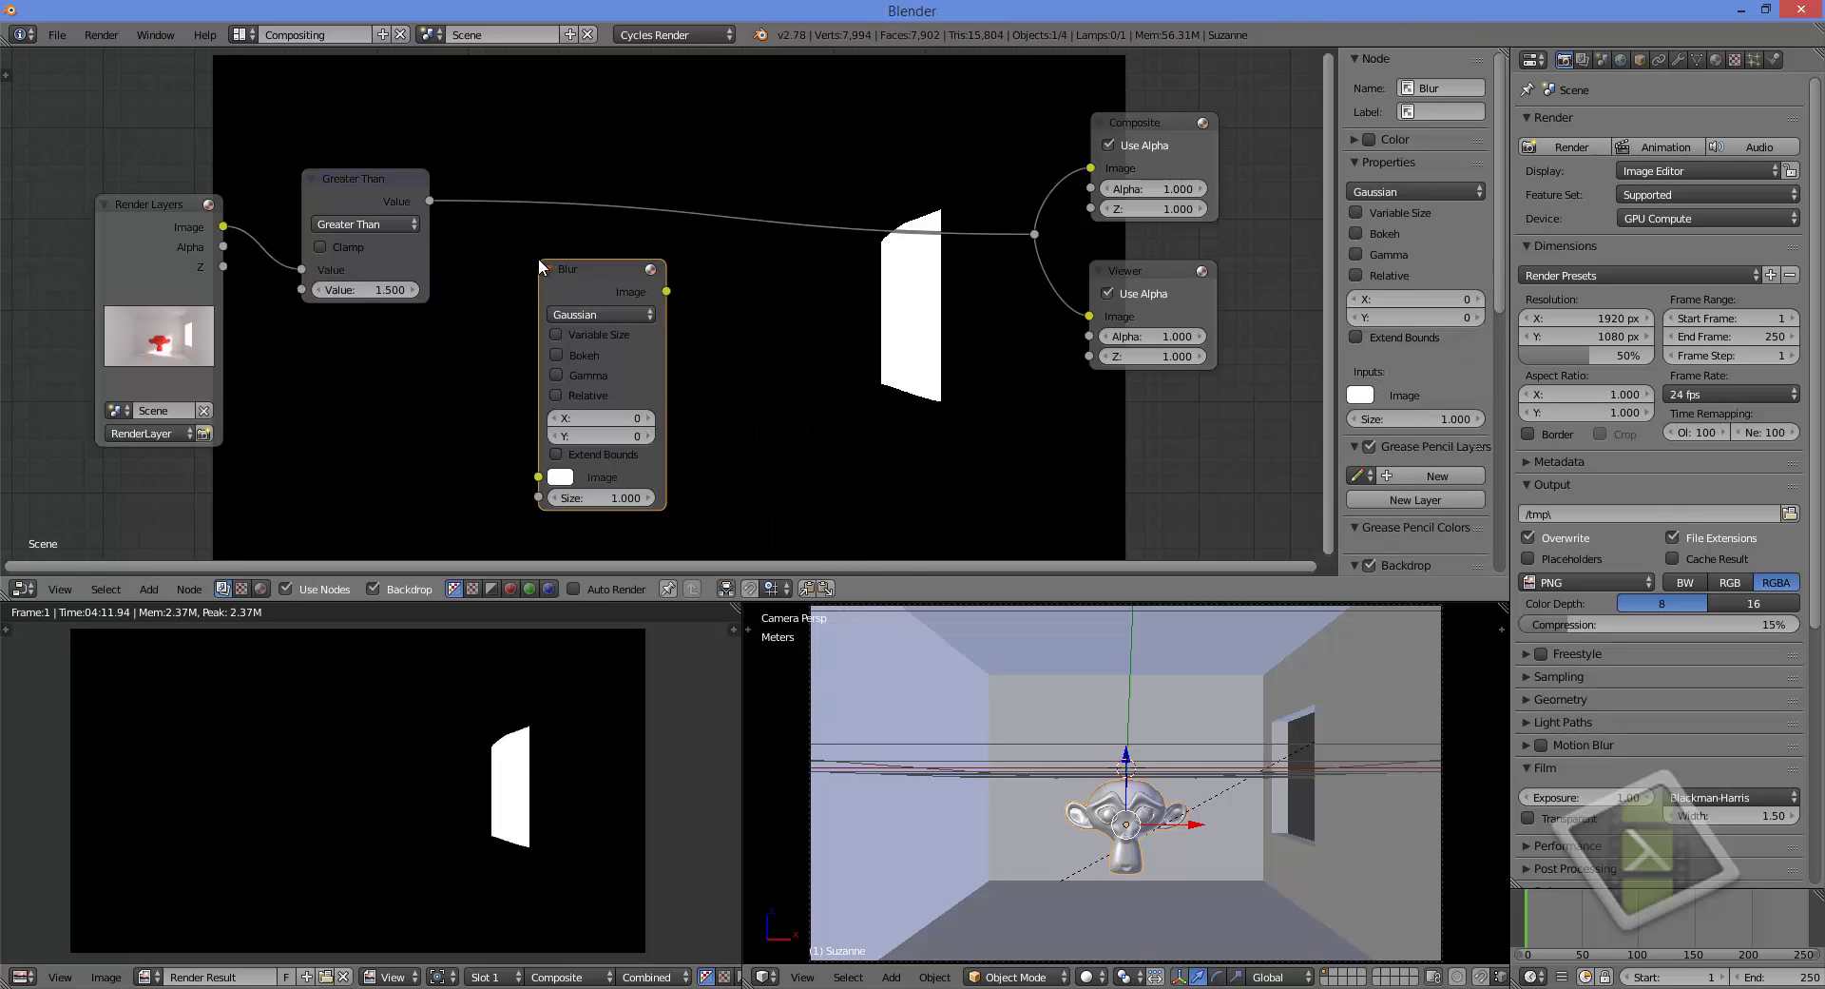
left_click(590, 312)
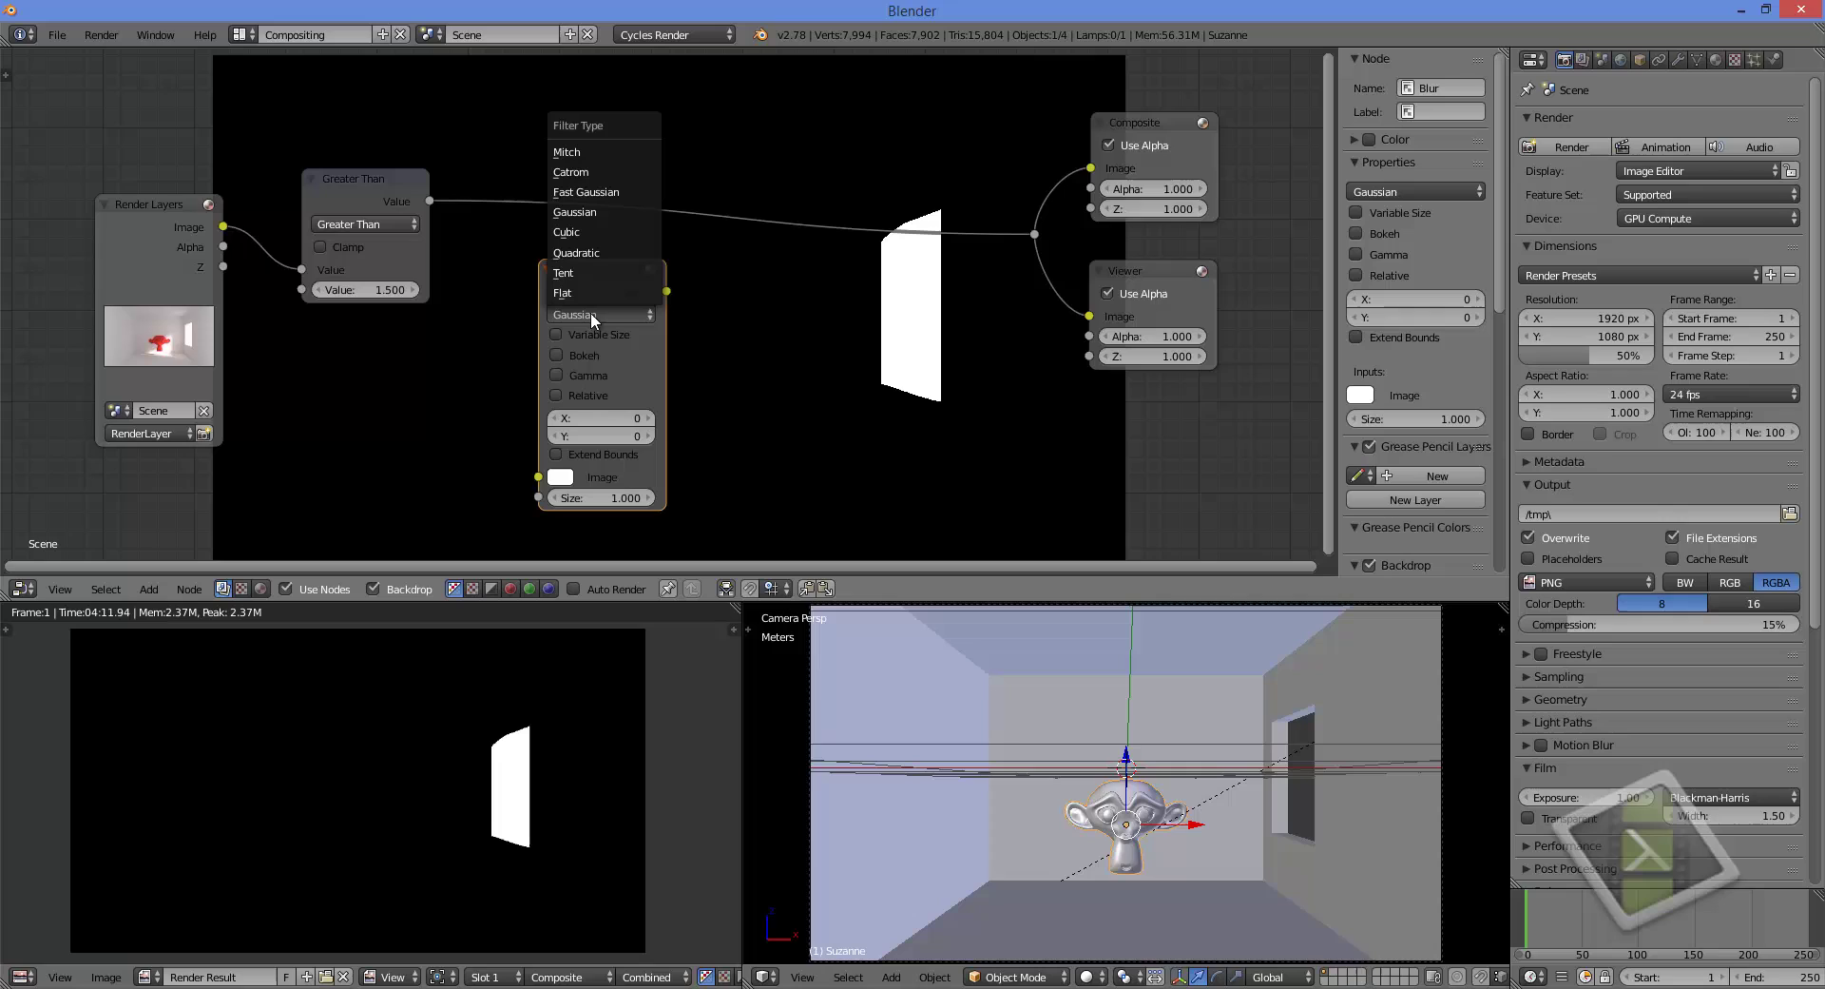
left_click(575, 193)
left_click_drag(592, 260, 568, 171)
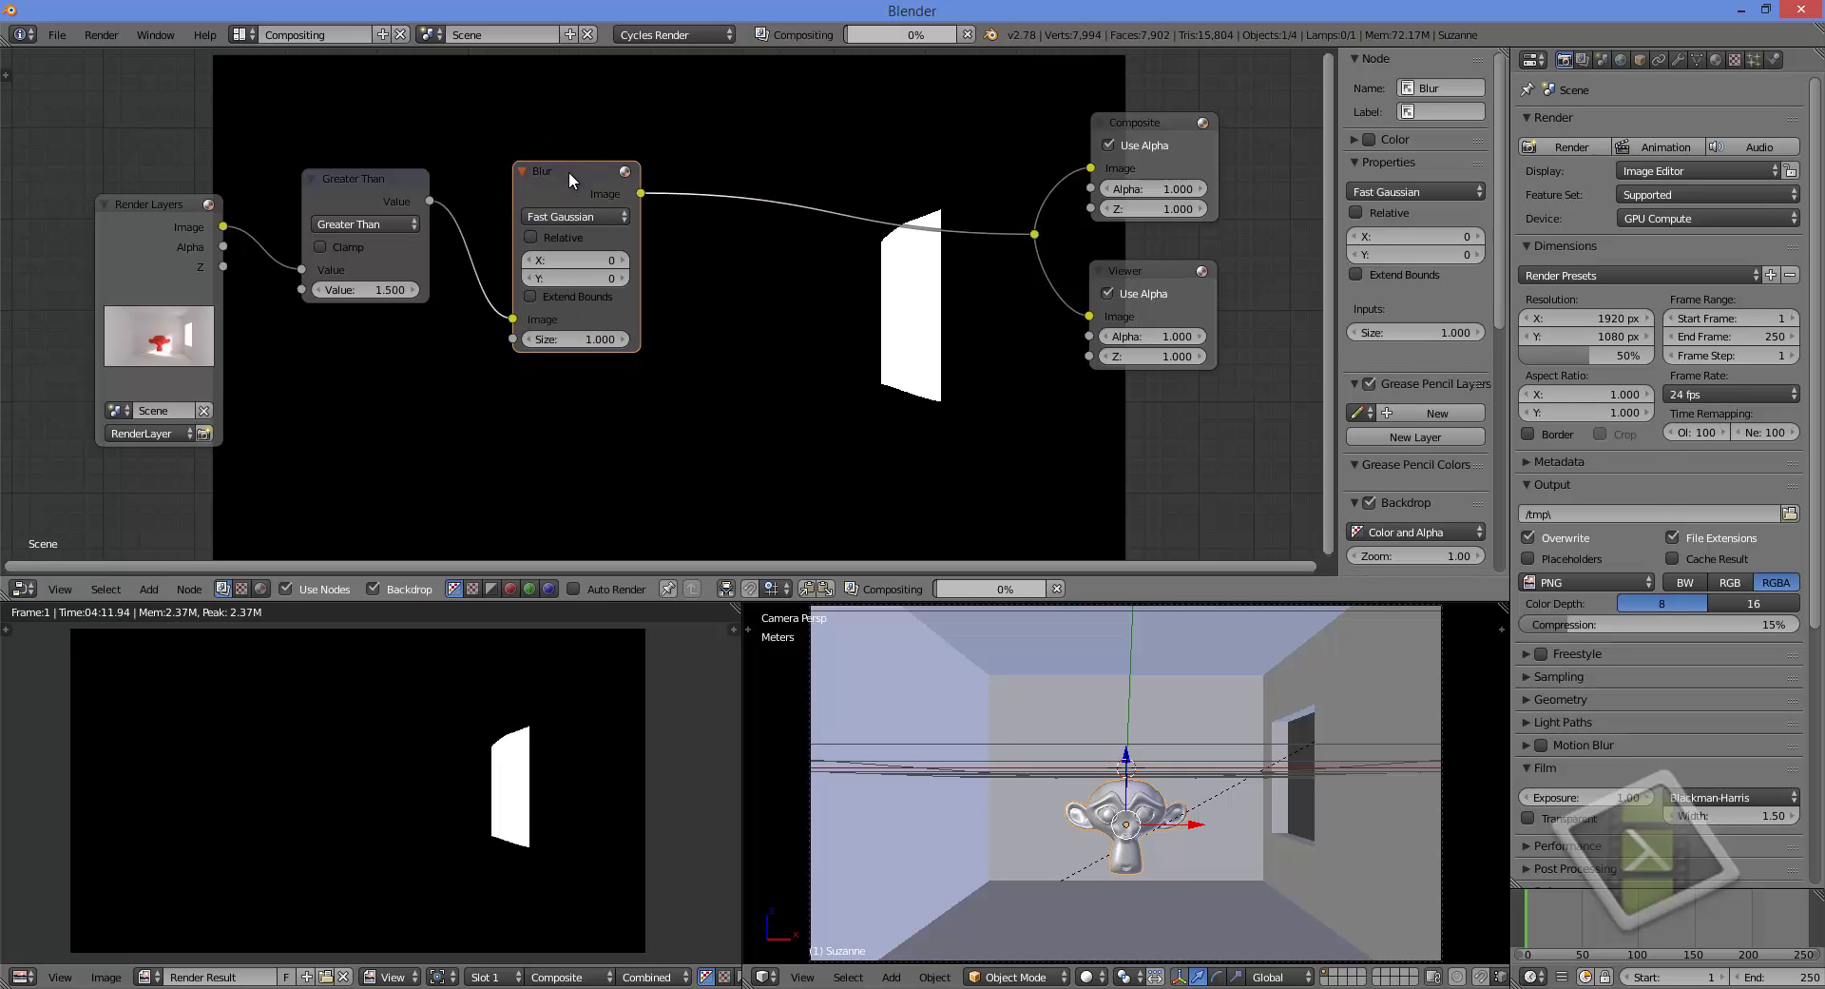
Set the Blur node's X and Y size to 10 each
left_click(600, 259)
type("10")
key("Tab")
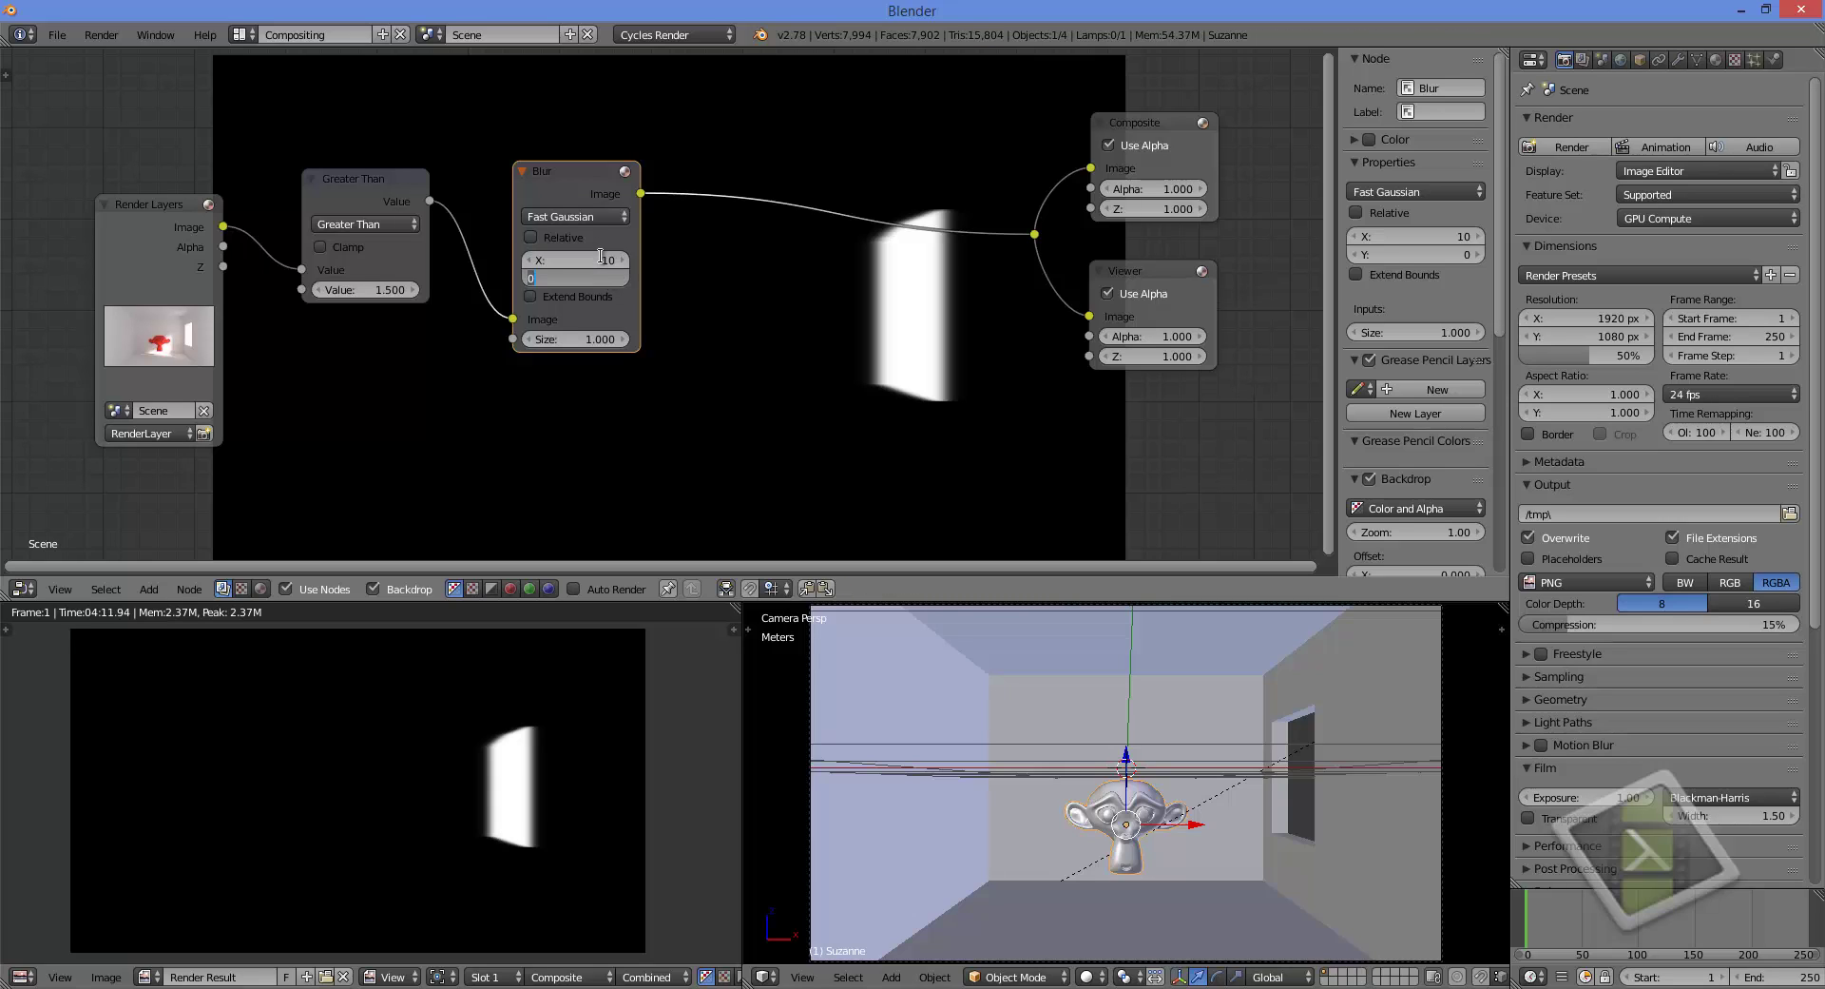
type("10")
key("Tab")
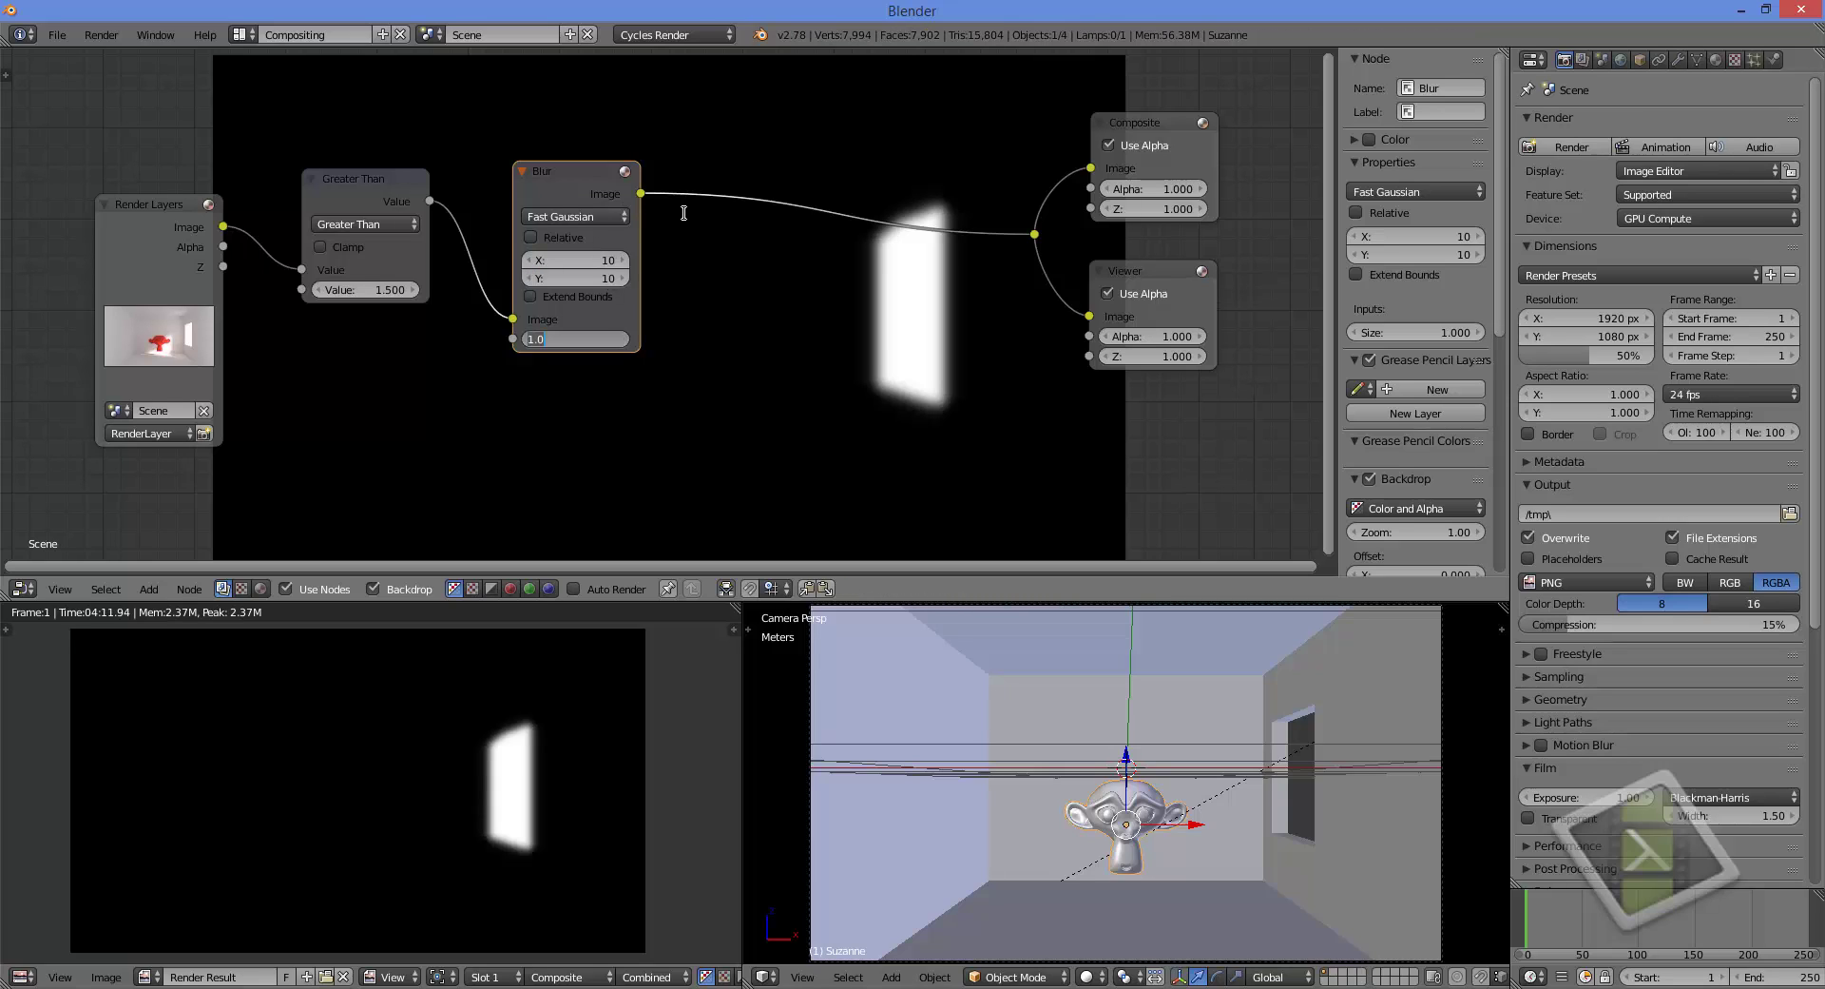
key("Return")
Move the Greater Than and Blur nodes lower, clear of the direct path from Render Layers to the outputs
left_click_drag(361, 183, 373, 328)
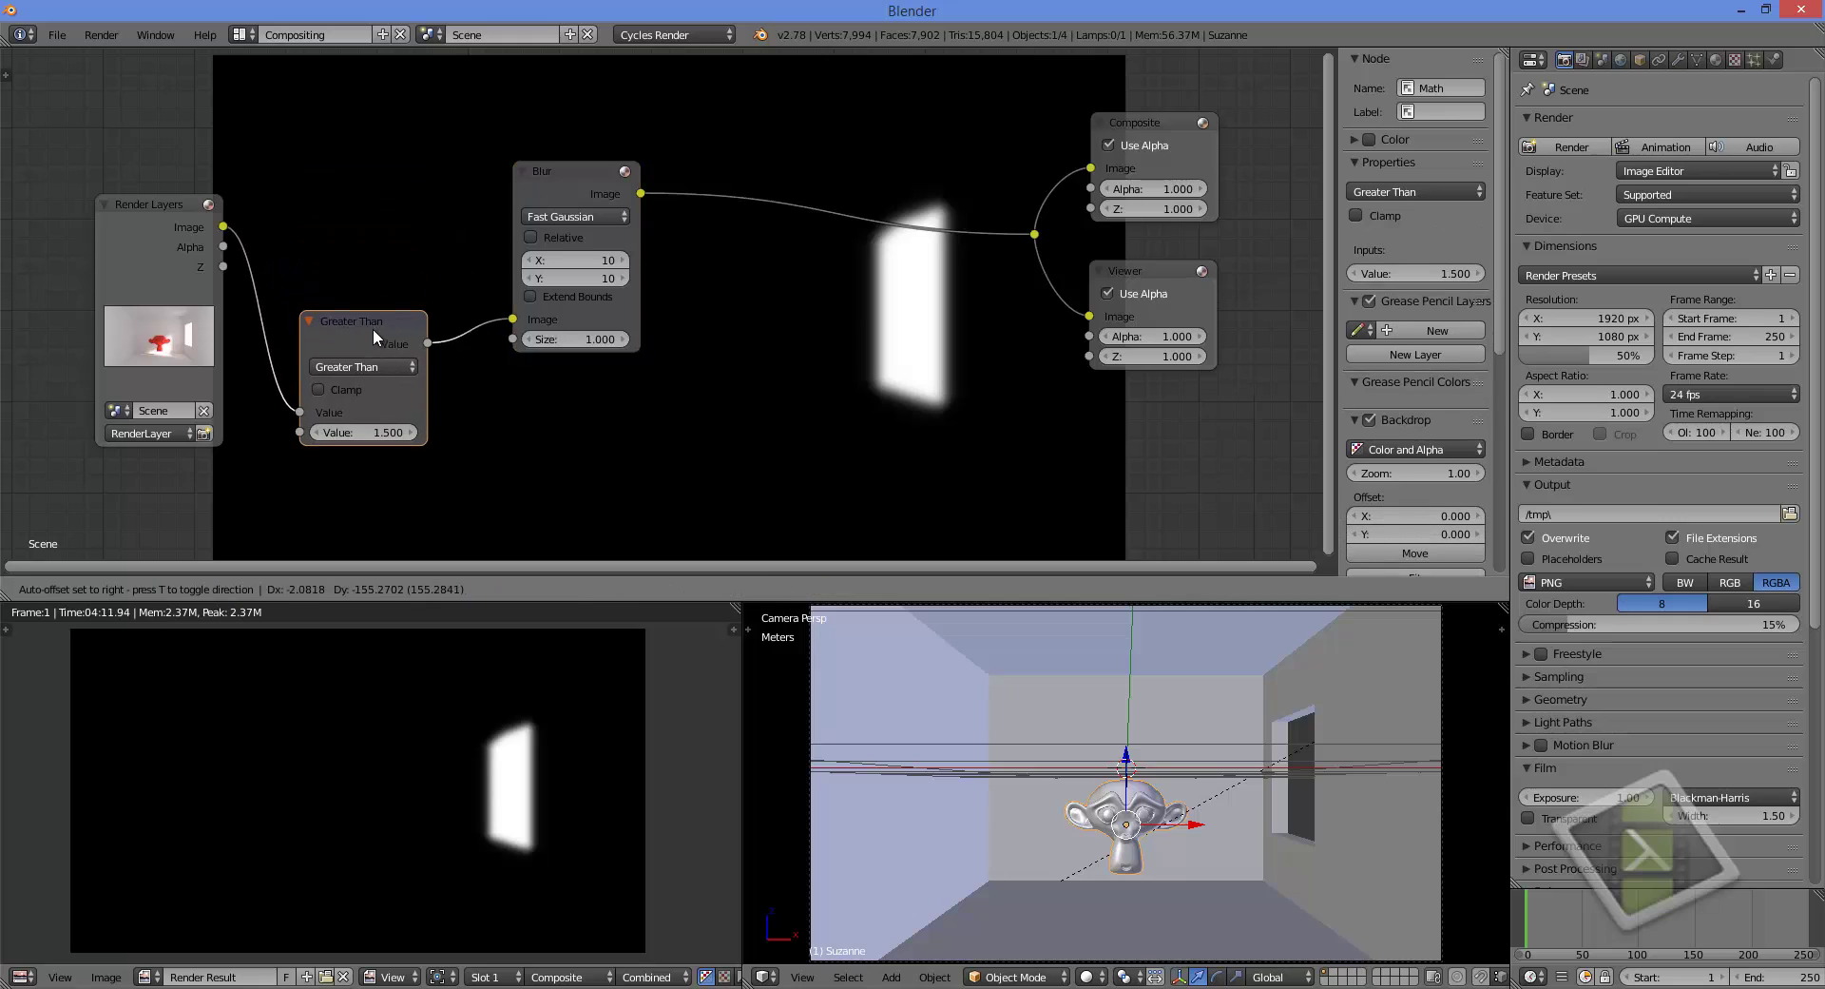
left_click(552, 202)
left_click_drag(562, 215, 587, 318)
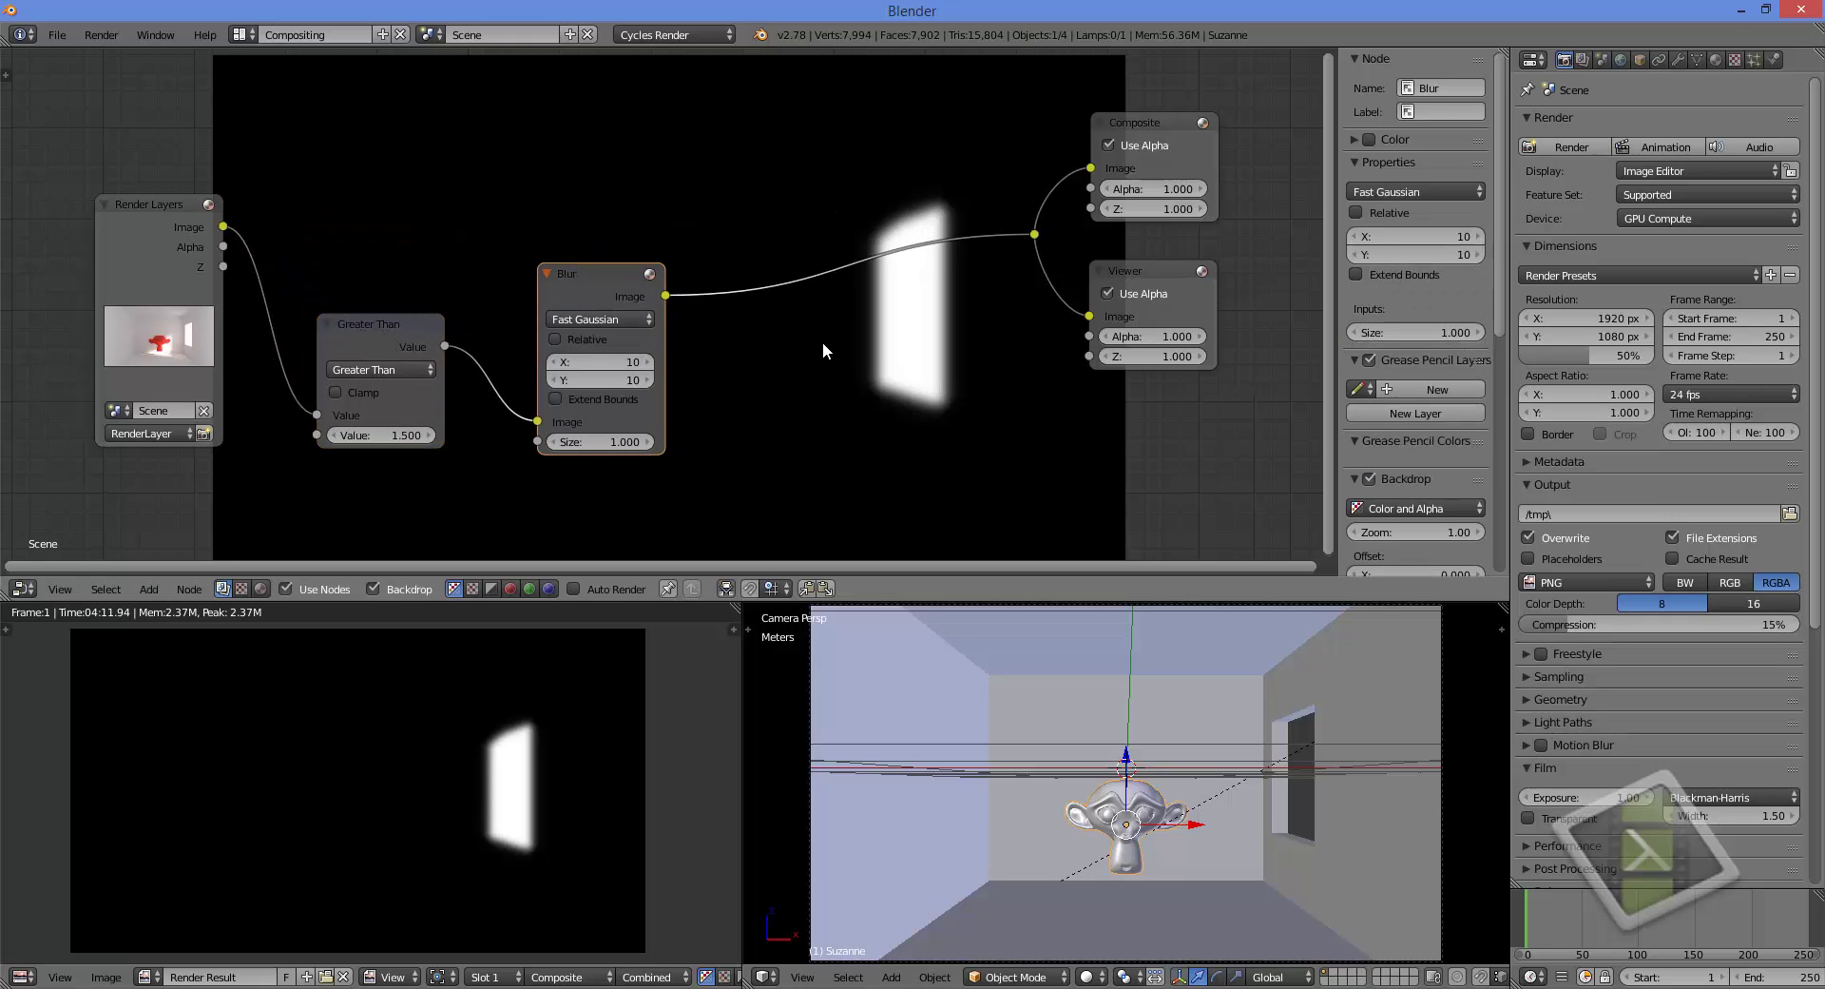
Add a Mix color node and insert it on the link right after the Blur node
left_click_drag(226, 229, 659, 190)
key("shift+a")
mouse_move(808, 233)
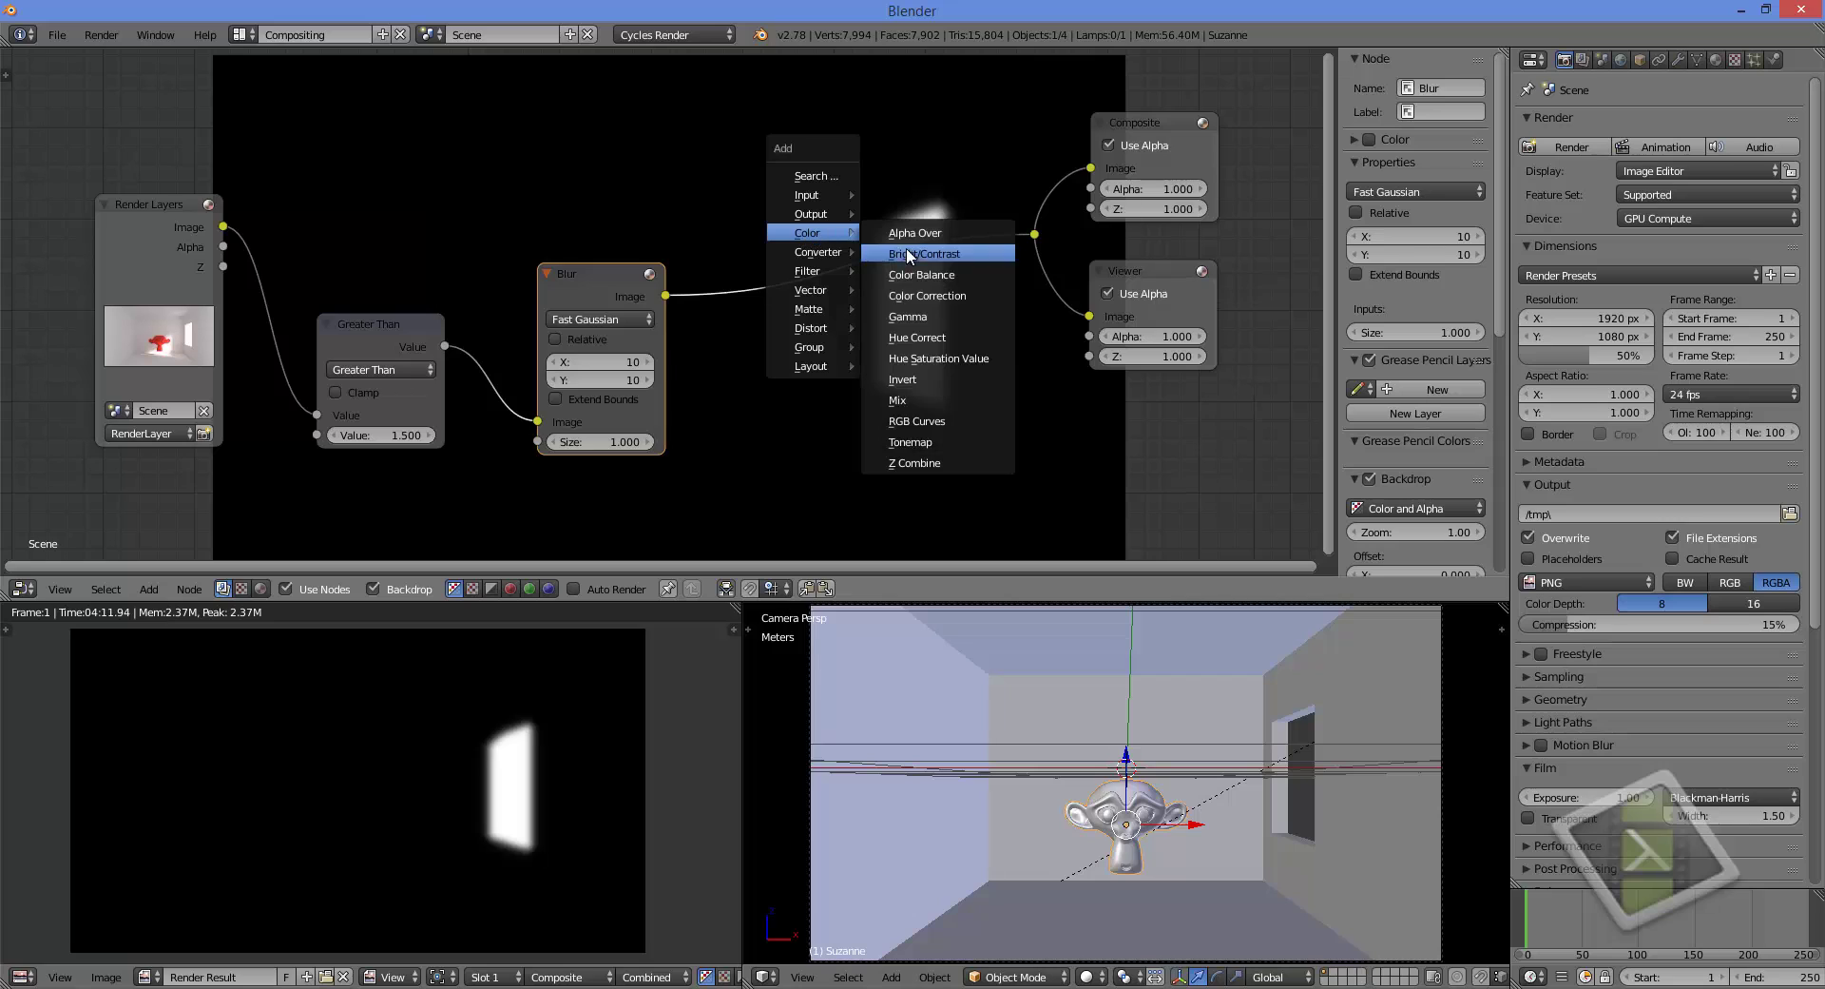
left_click(917, 400)
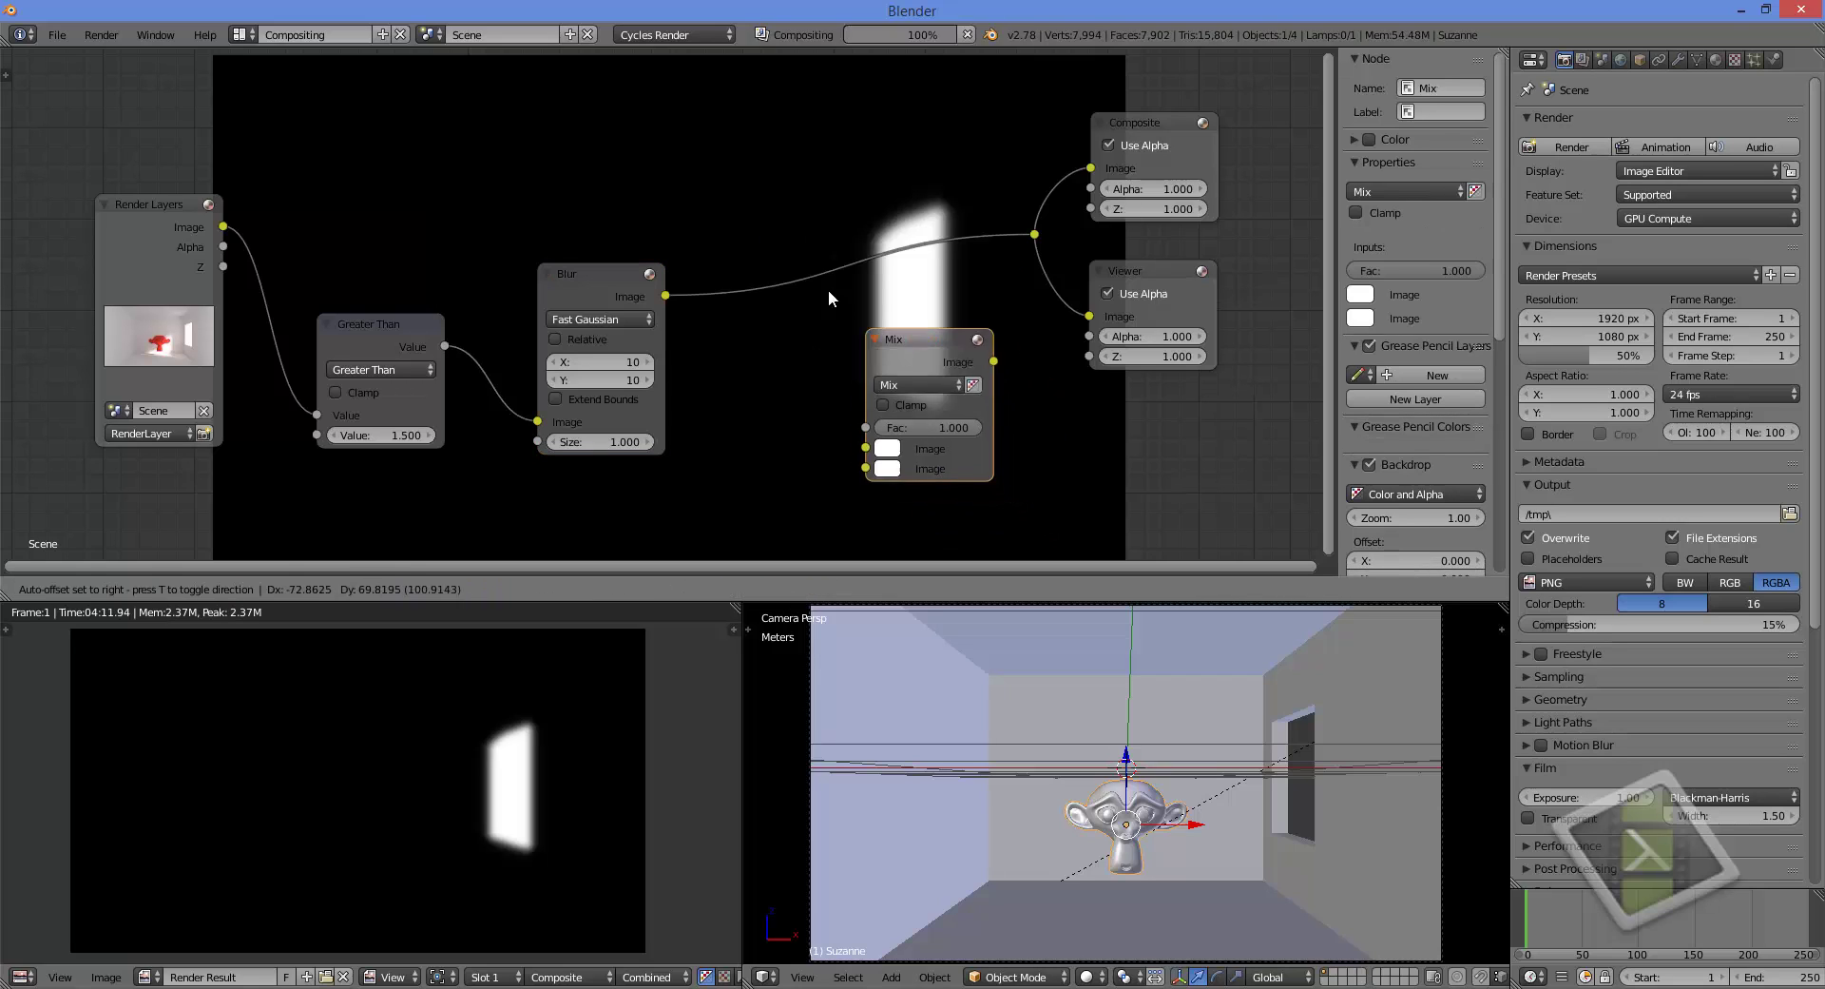
left_click(777, 211)
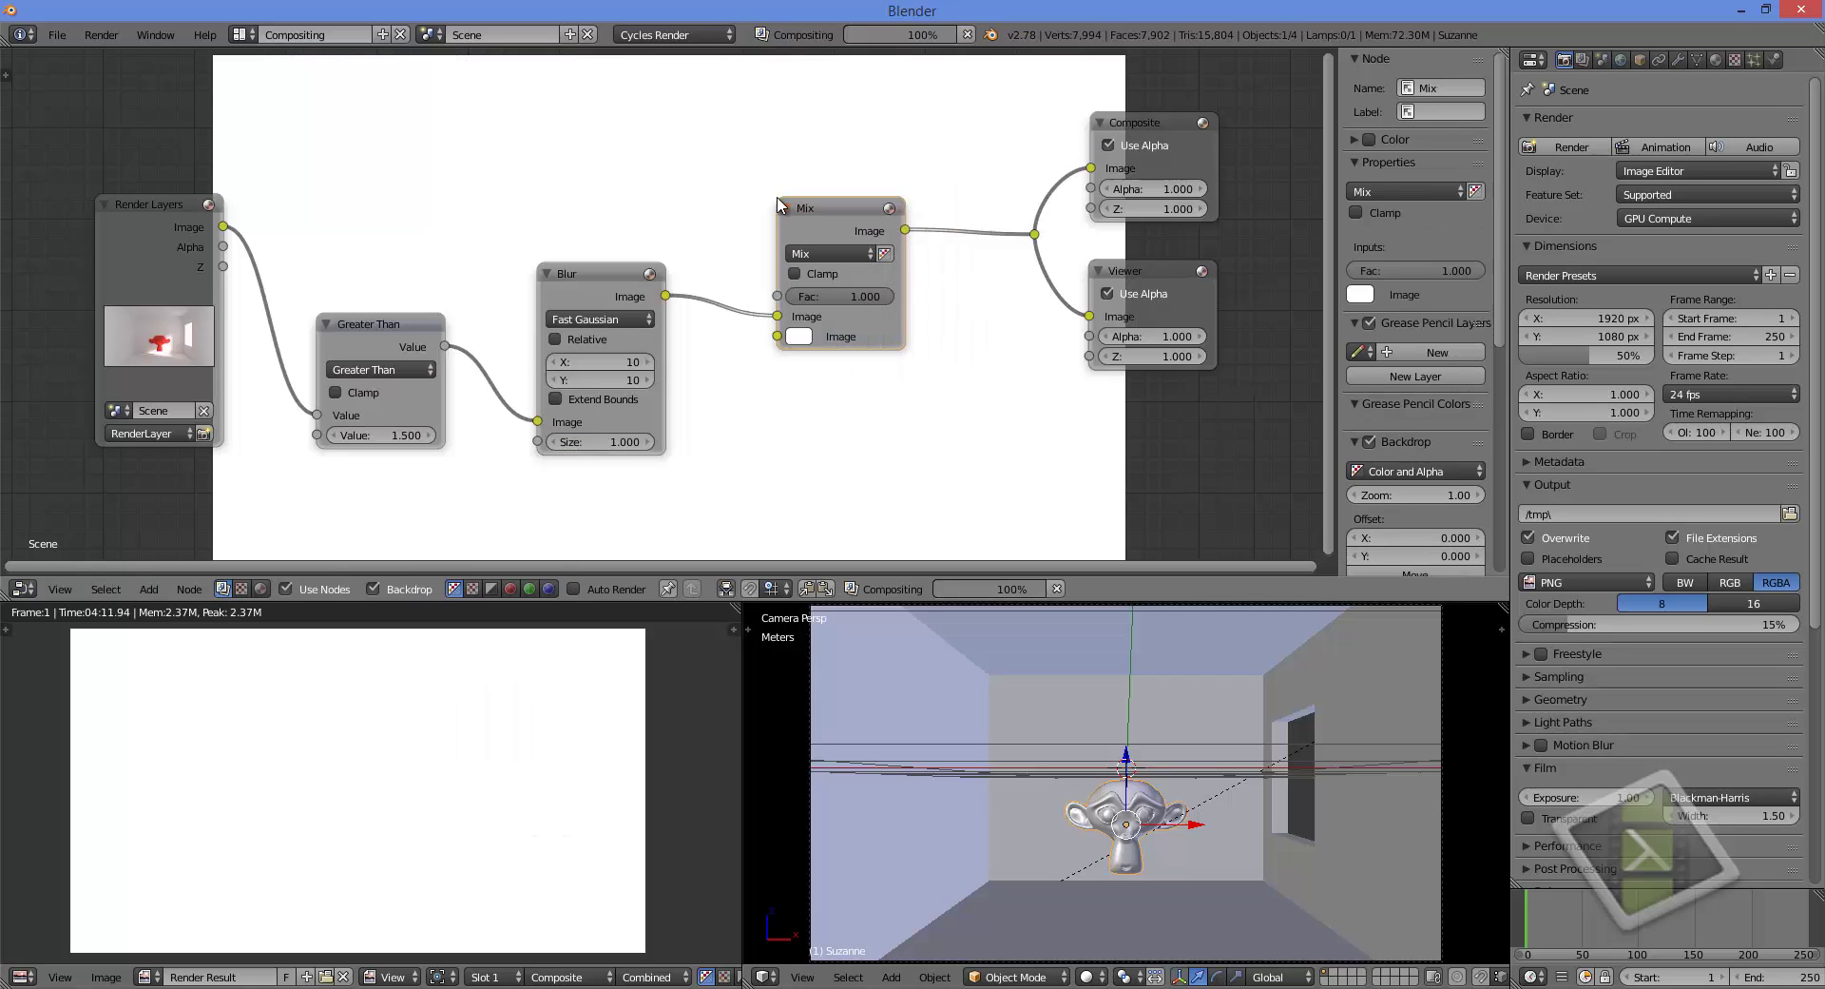
Set the Mix node's blend type to Add and connect Render Layers' Image to its first image input, with Blur feeding the second
left_click(829, 254)
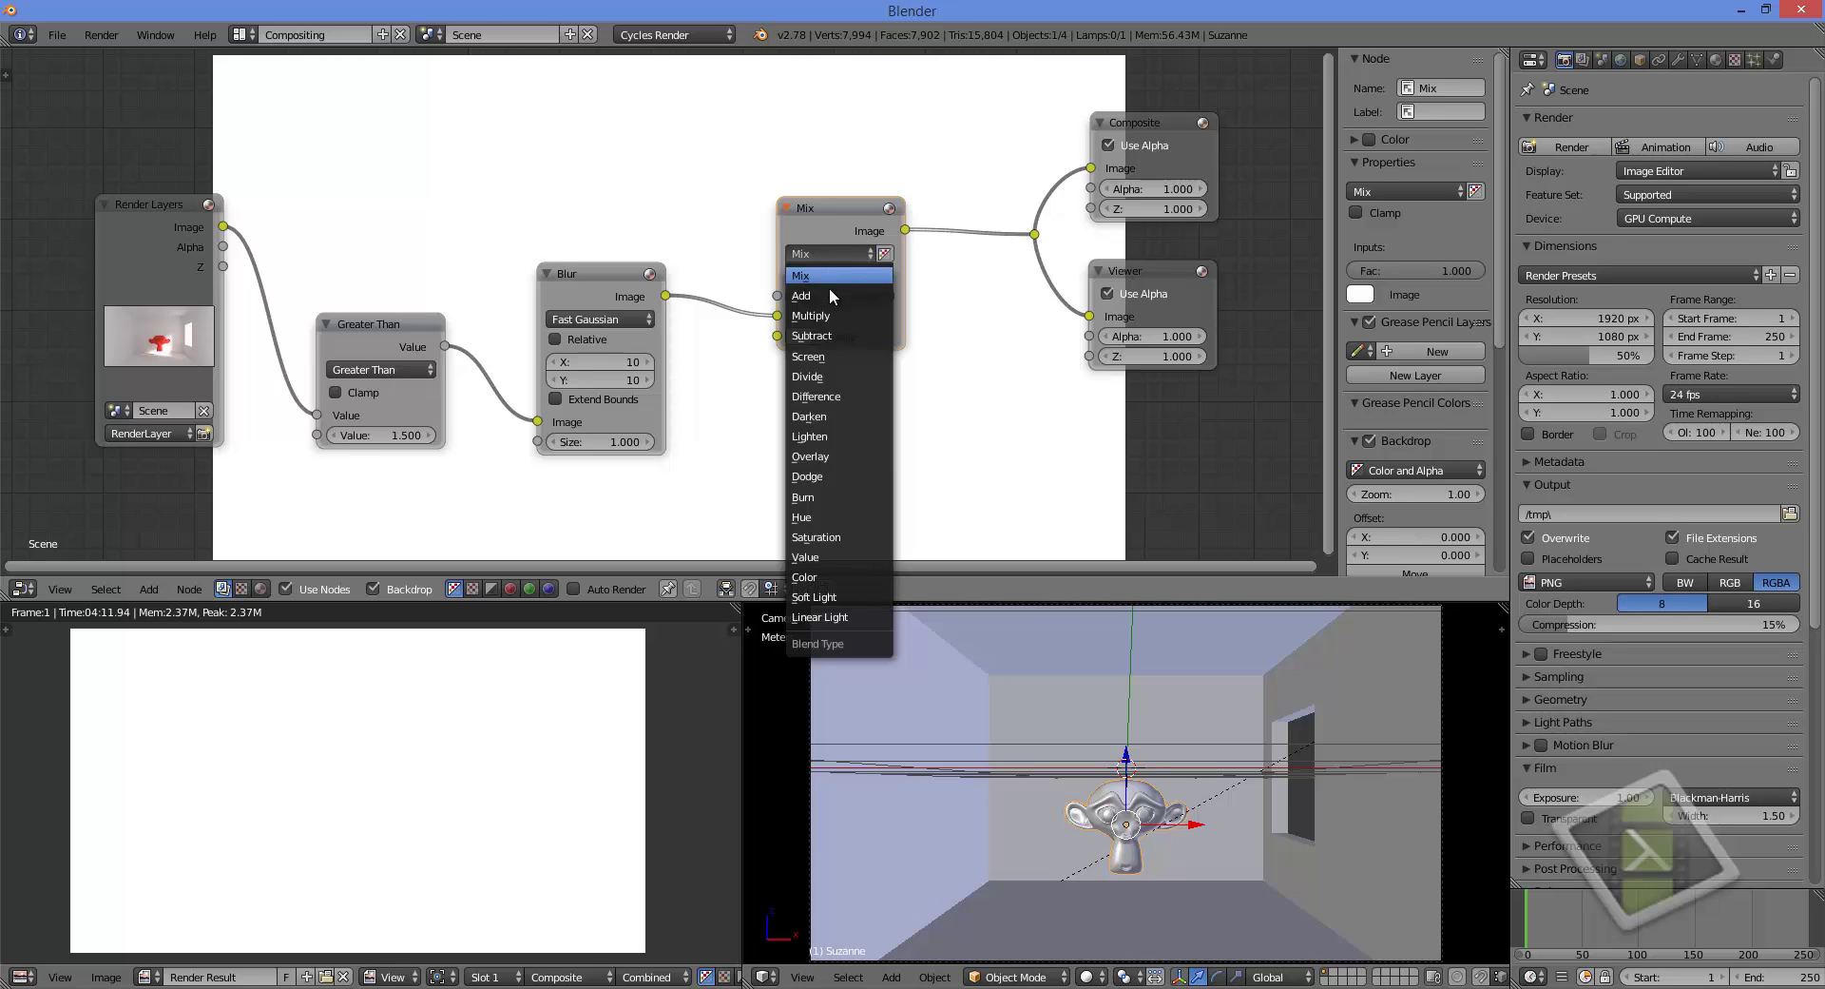
left_click(830, 290)
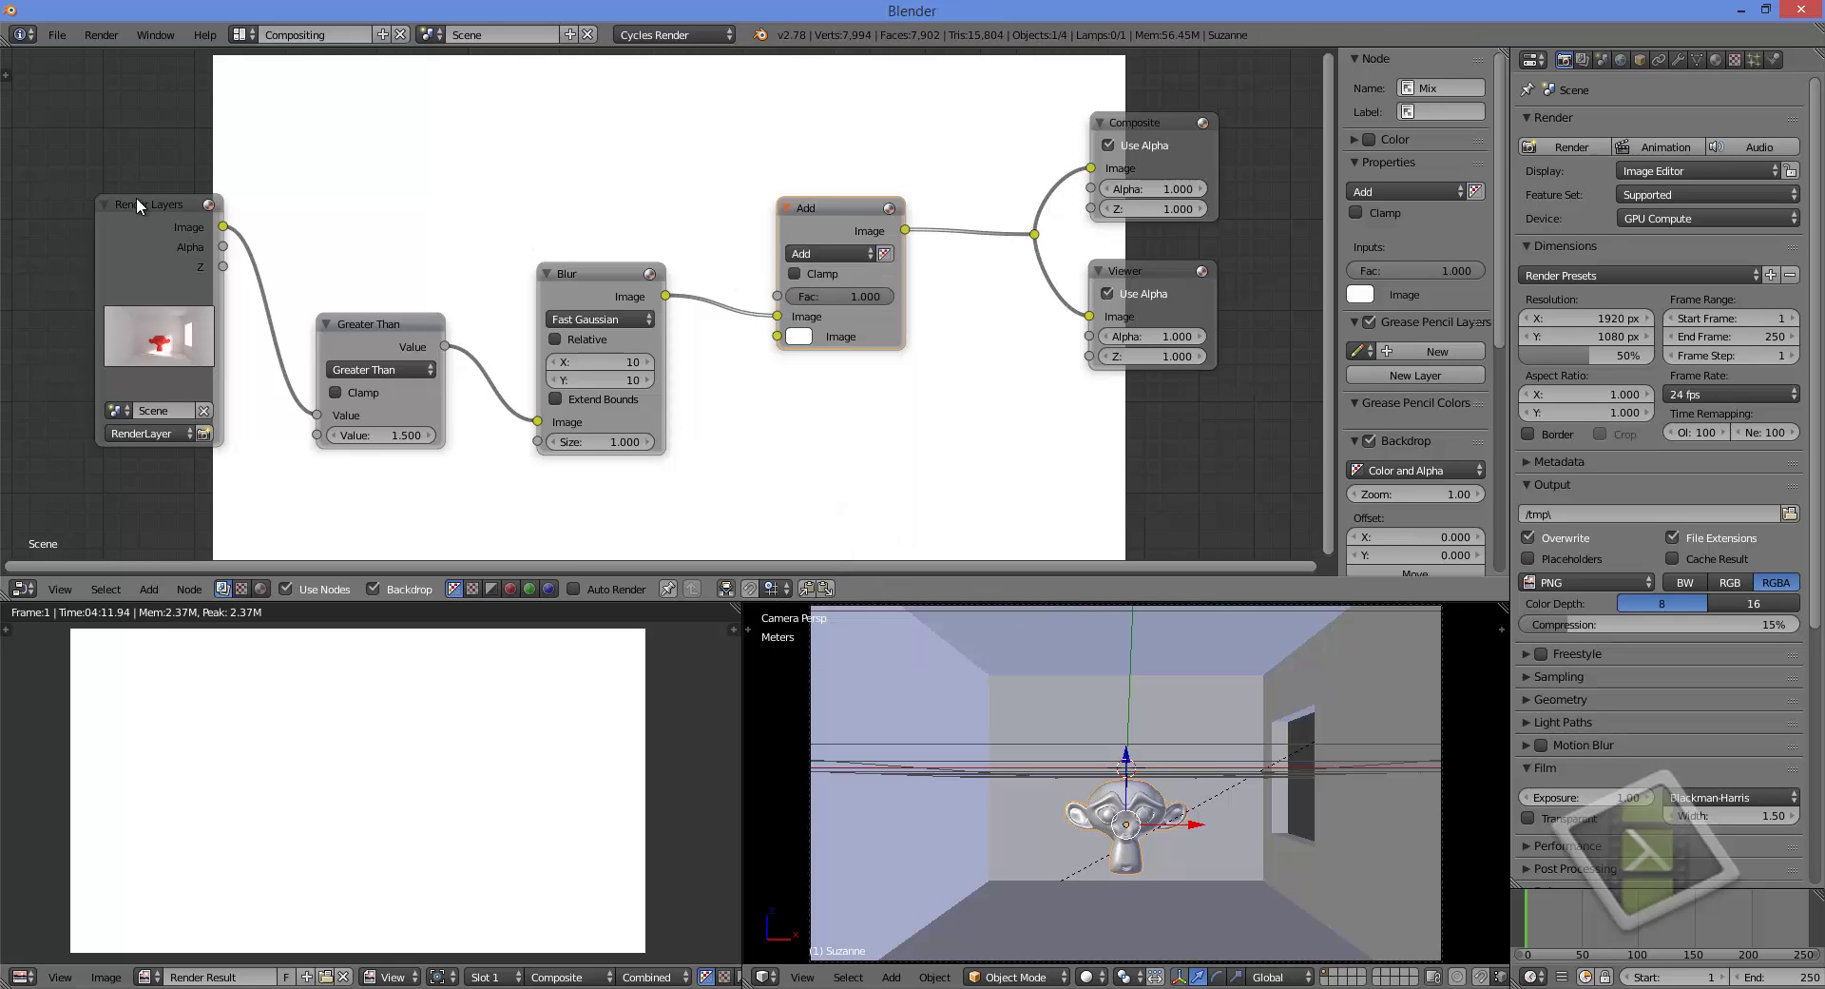
left_click_drag(225, 226, 780, 317)
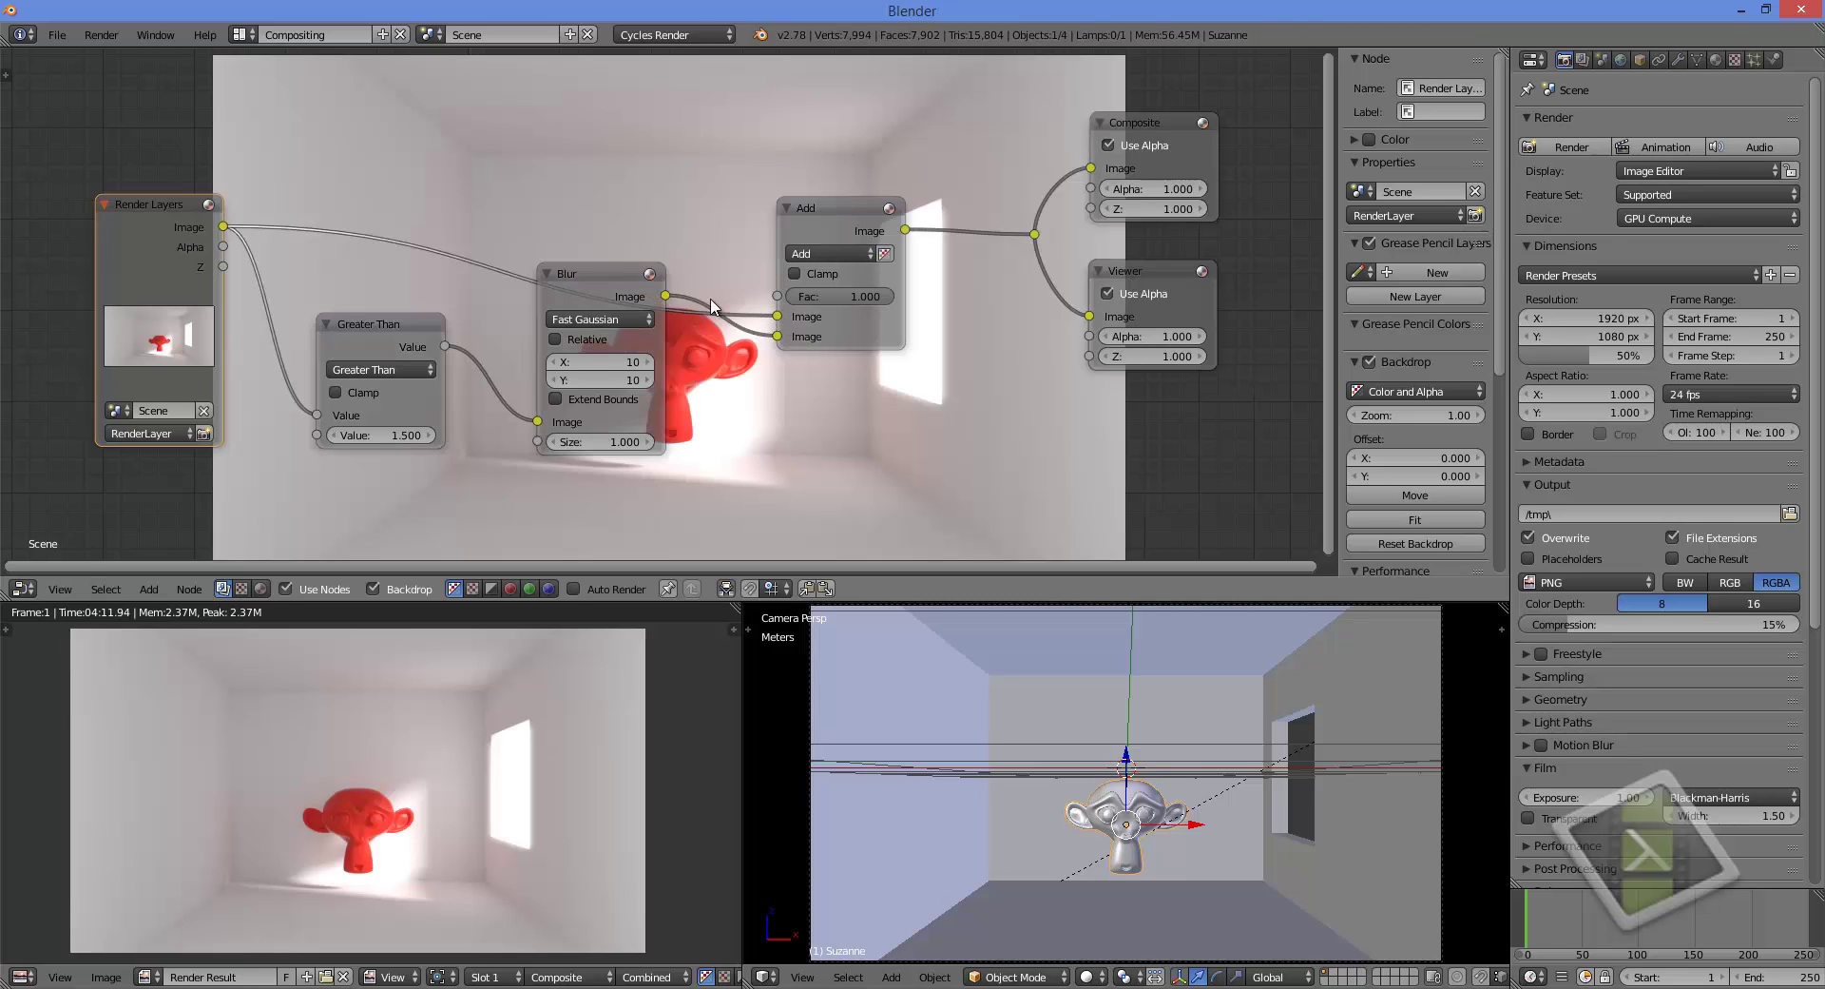
Spread out the node layout by moving Blur and Greater Than lower and the Add node higher
left_click_drag(606, 274, 588, 367)
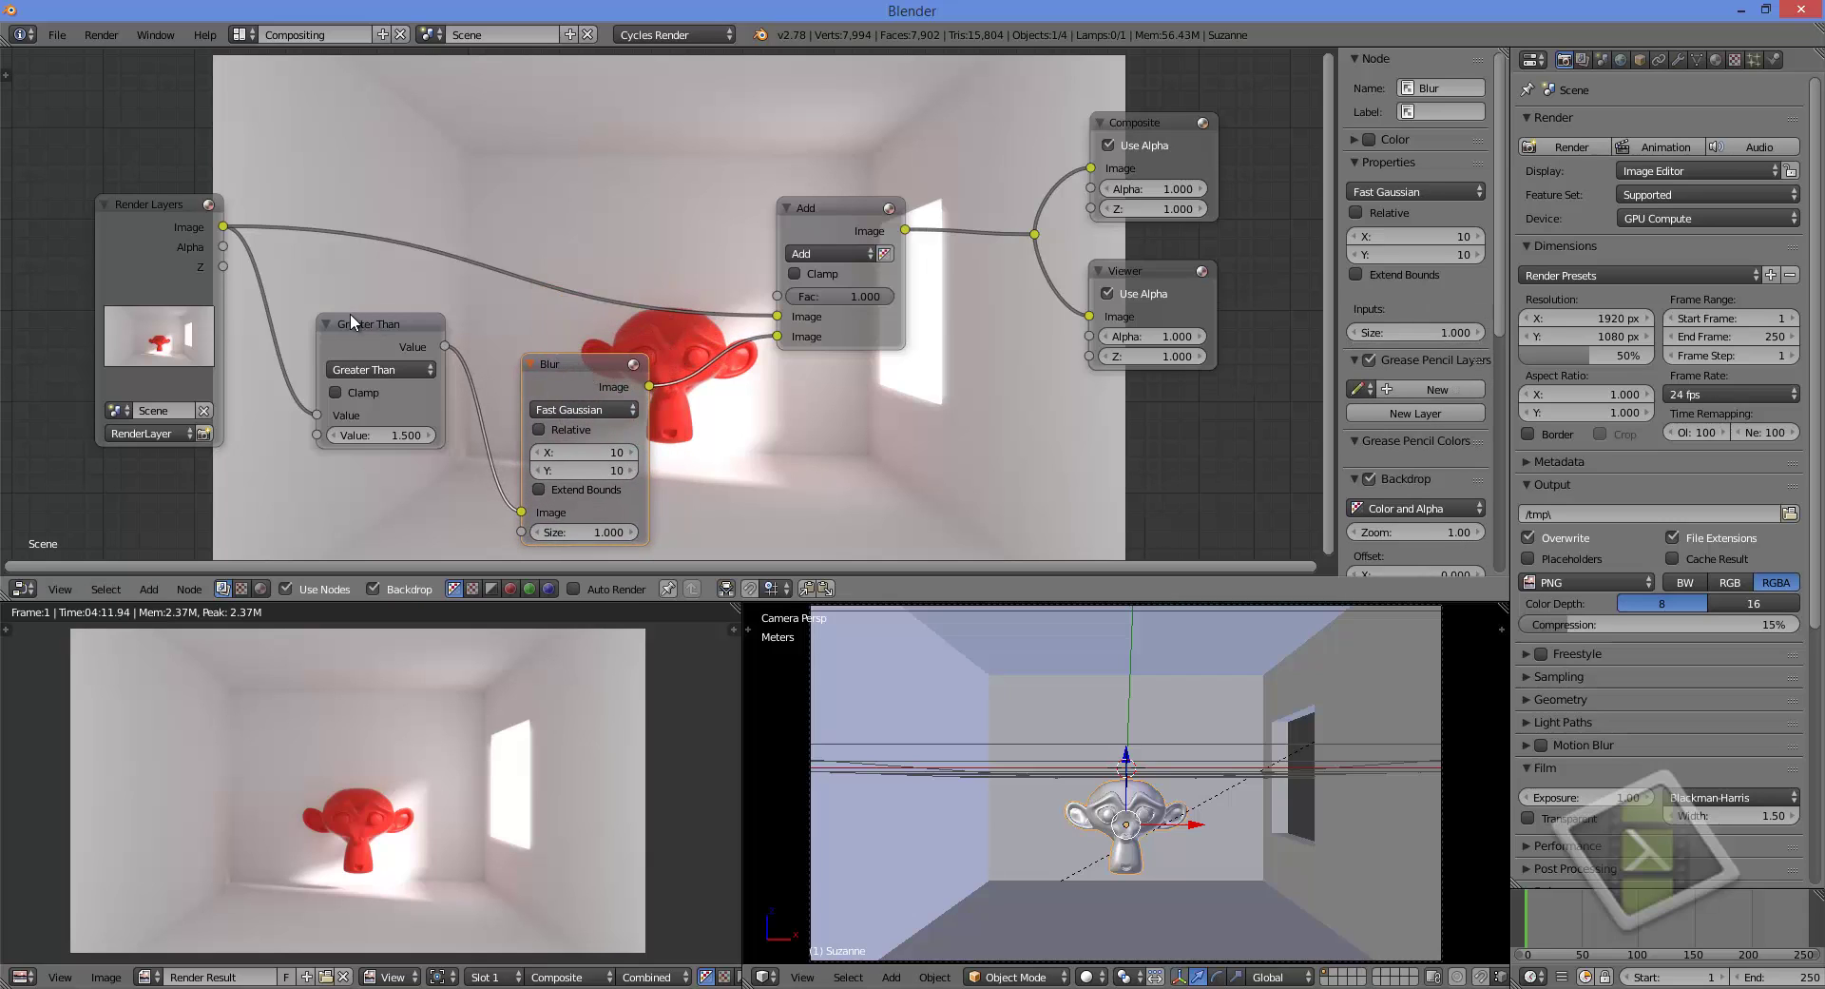
left_click_drag(349, 320, 345, 332)
left_click_drag(836, 214, 797, 150)
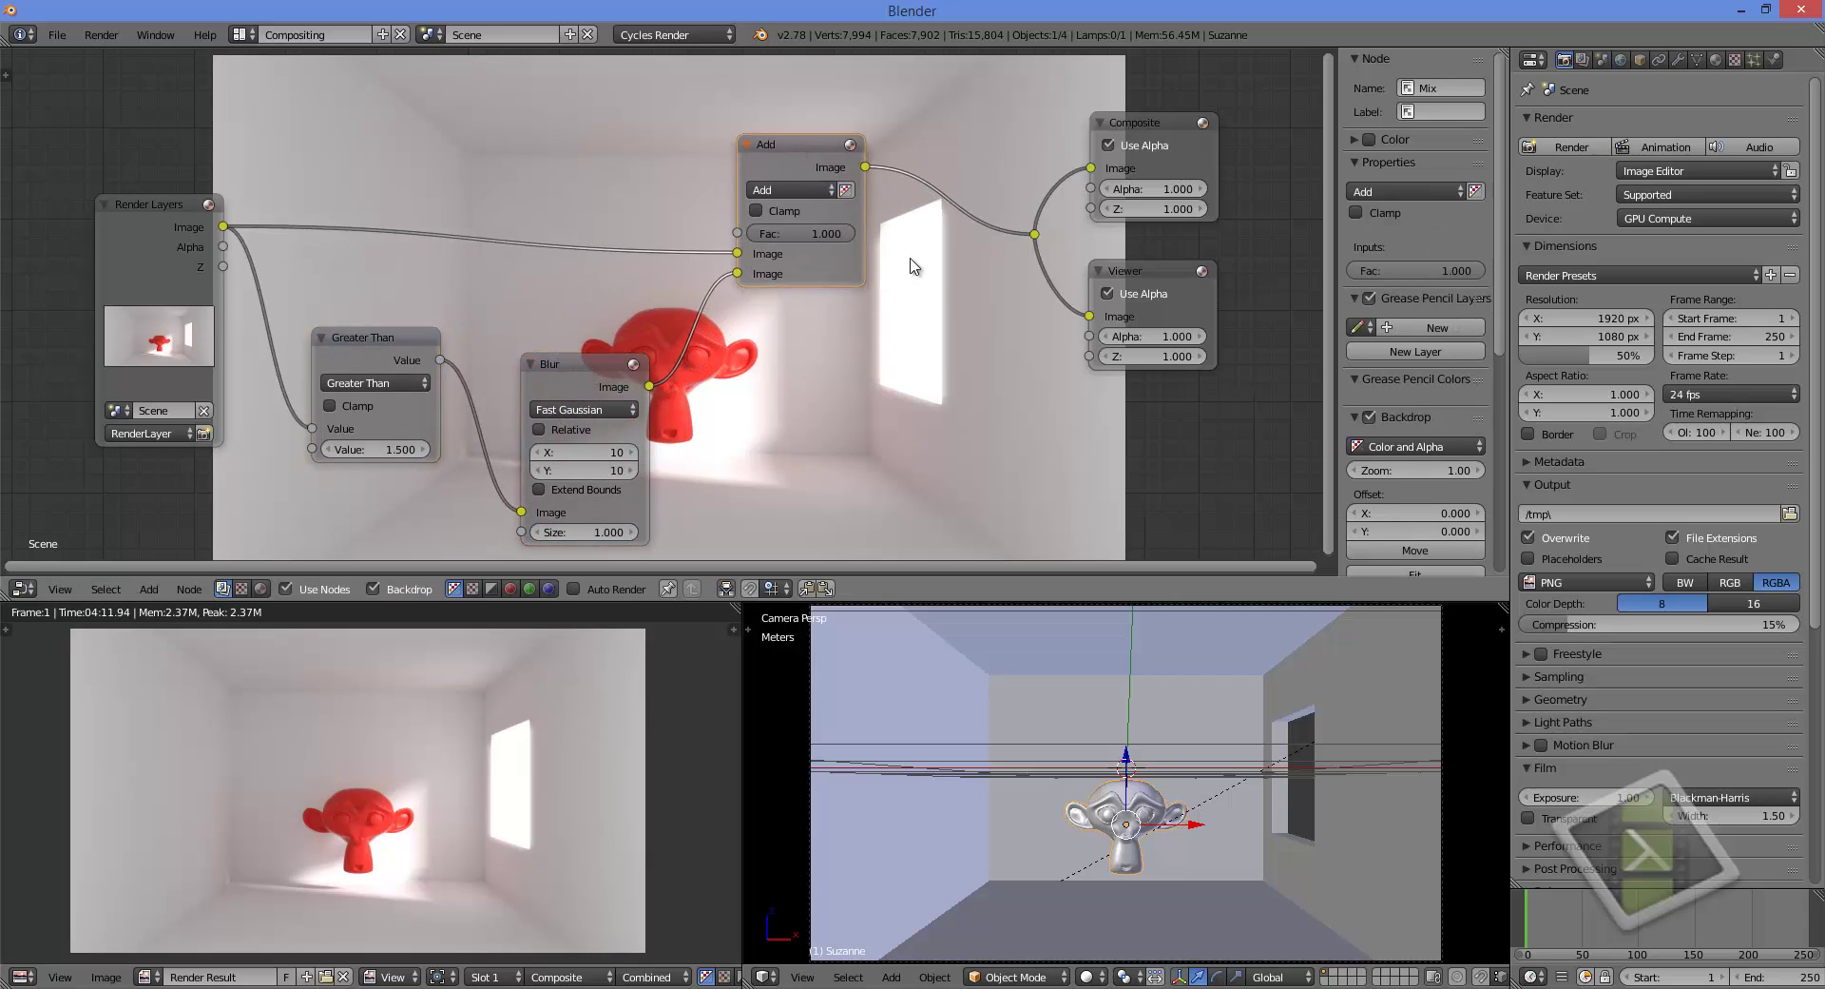
left_click_drag(835, 232, 922, 249)
Lower the Greater Than node's threshold value to 0.900
left_click(327, 449)
left_click(327, 450)
left_click(327, 450)
left_click(327, 450)
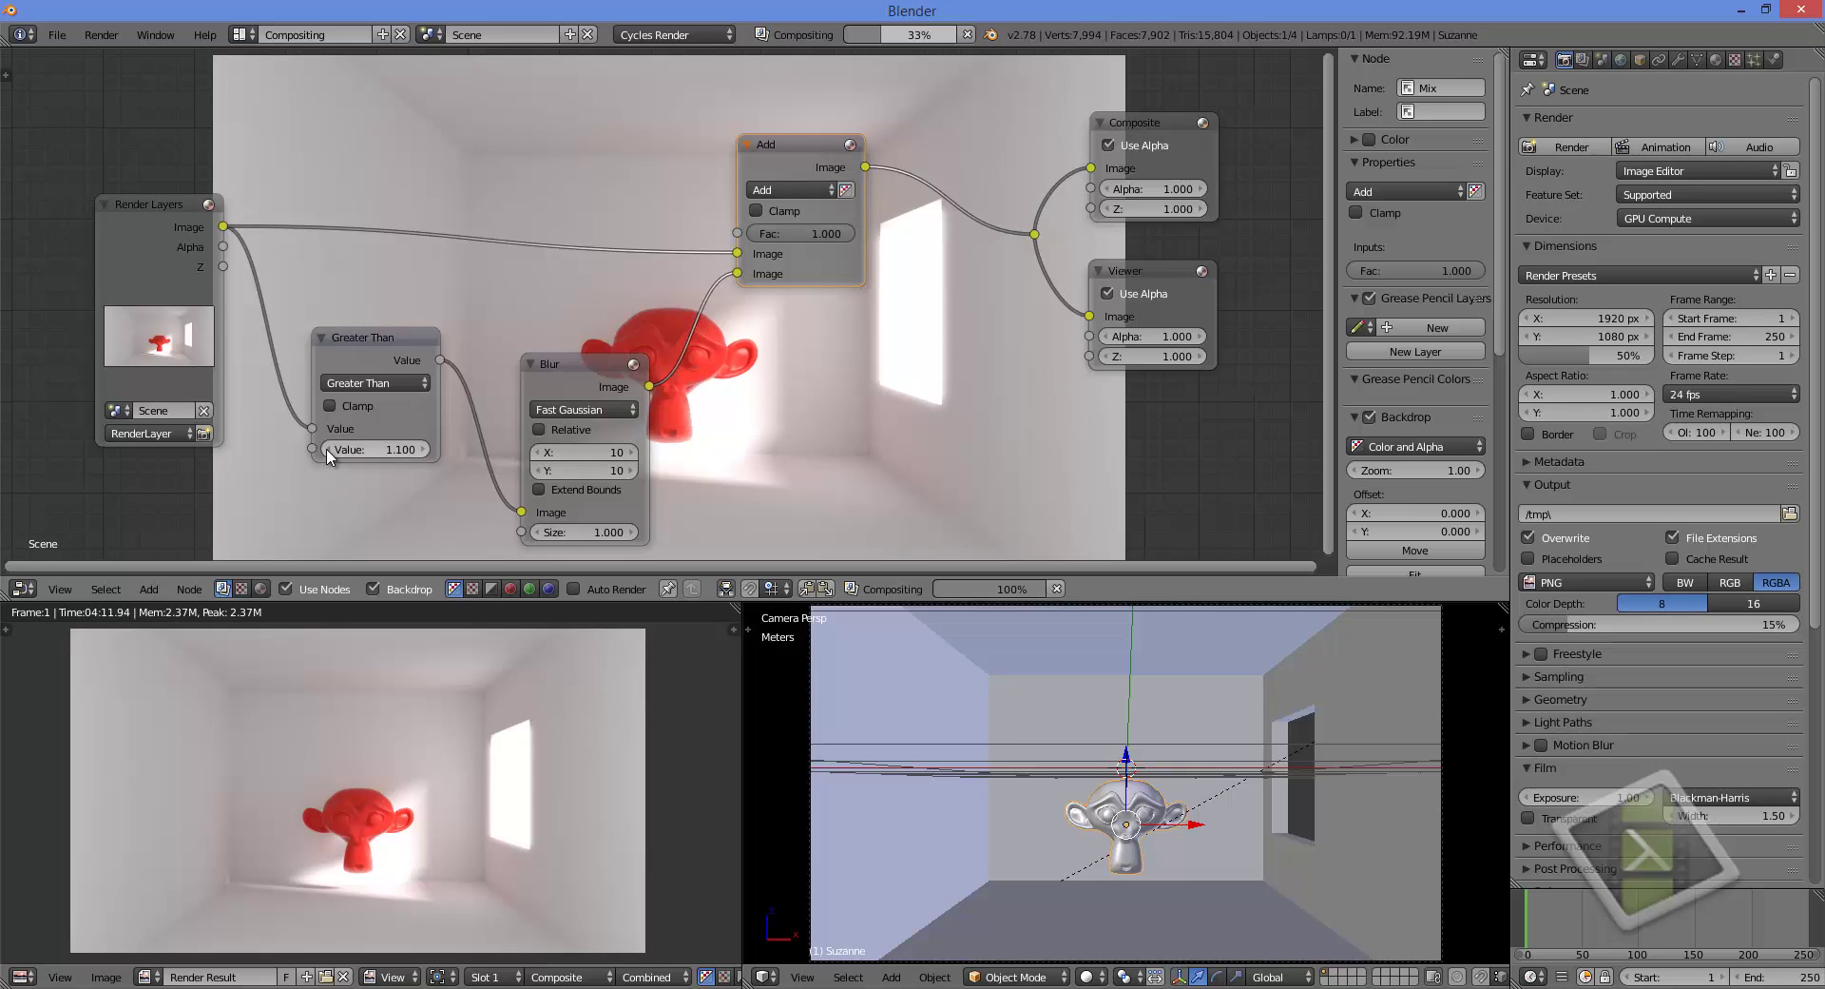
left_click(327, 450)
left_click(327, 449)
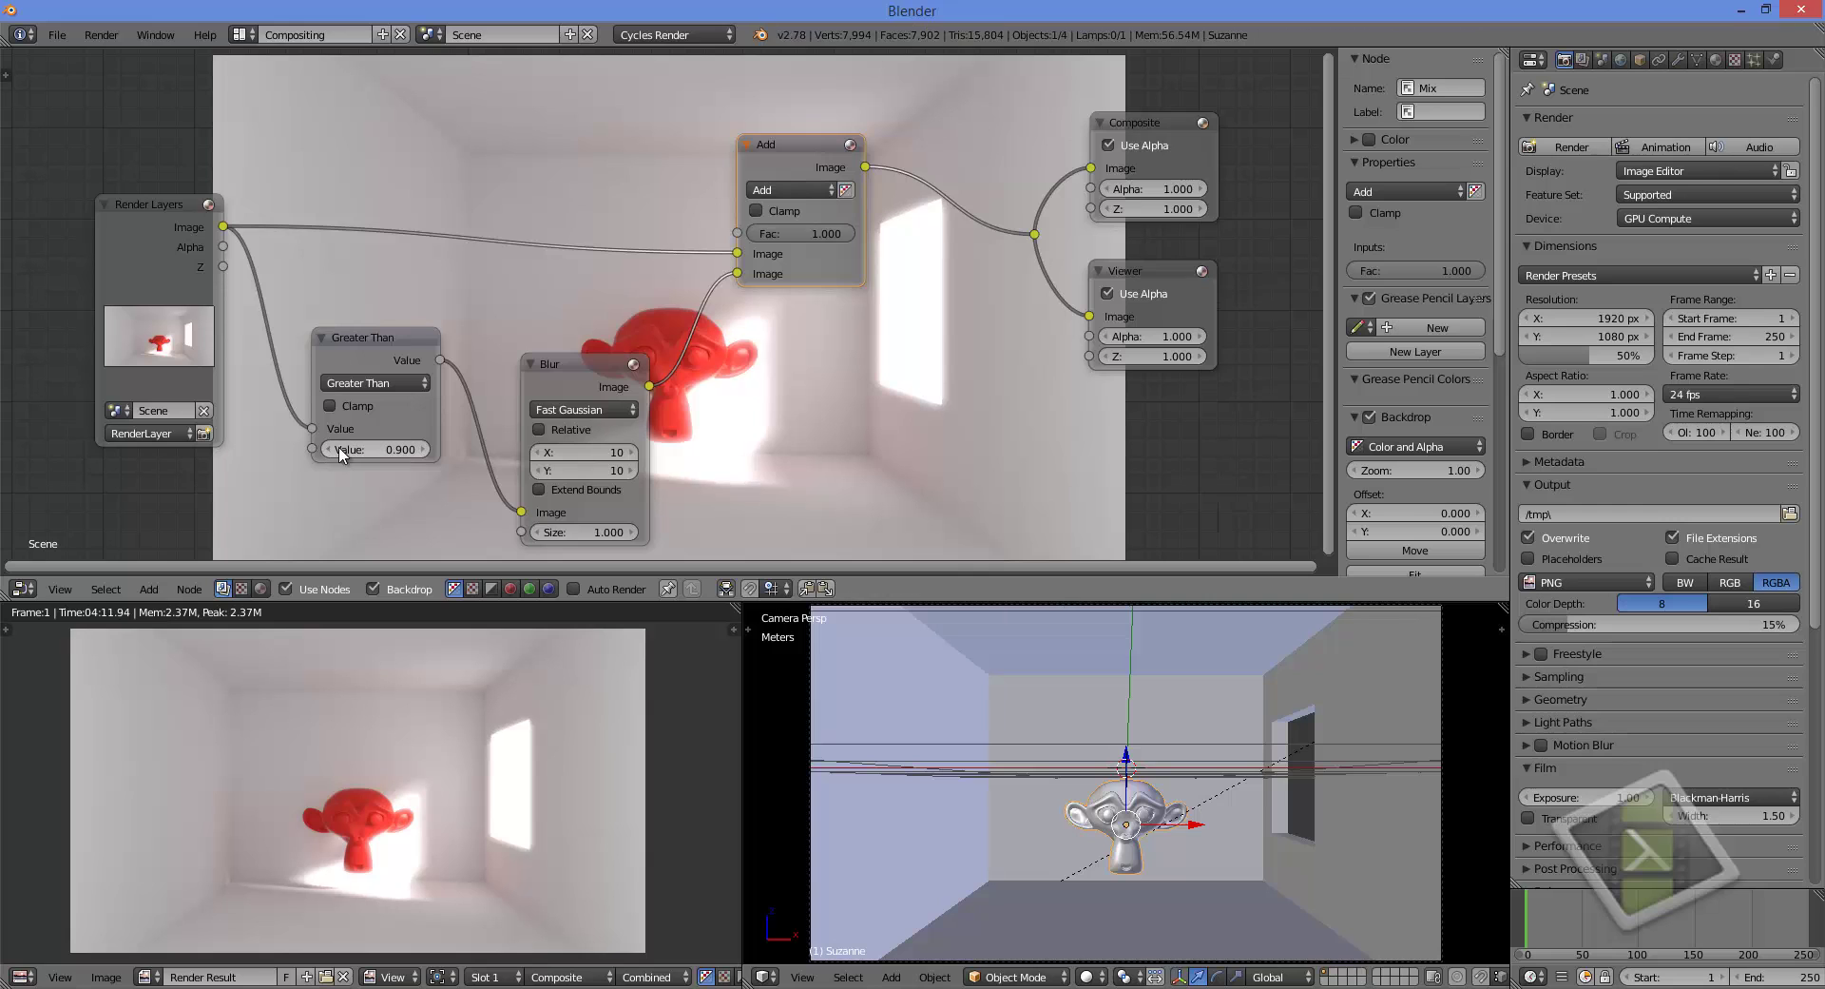
Raise the Greater Than node's threshold value to 1.200
middle_click_drag(813, 456, 892, 481)
left_click(503, 447)
left_click(503, 447)
left_click(503, 447)
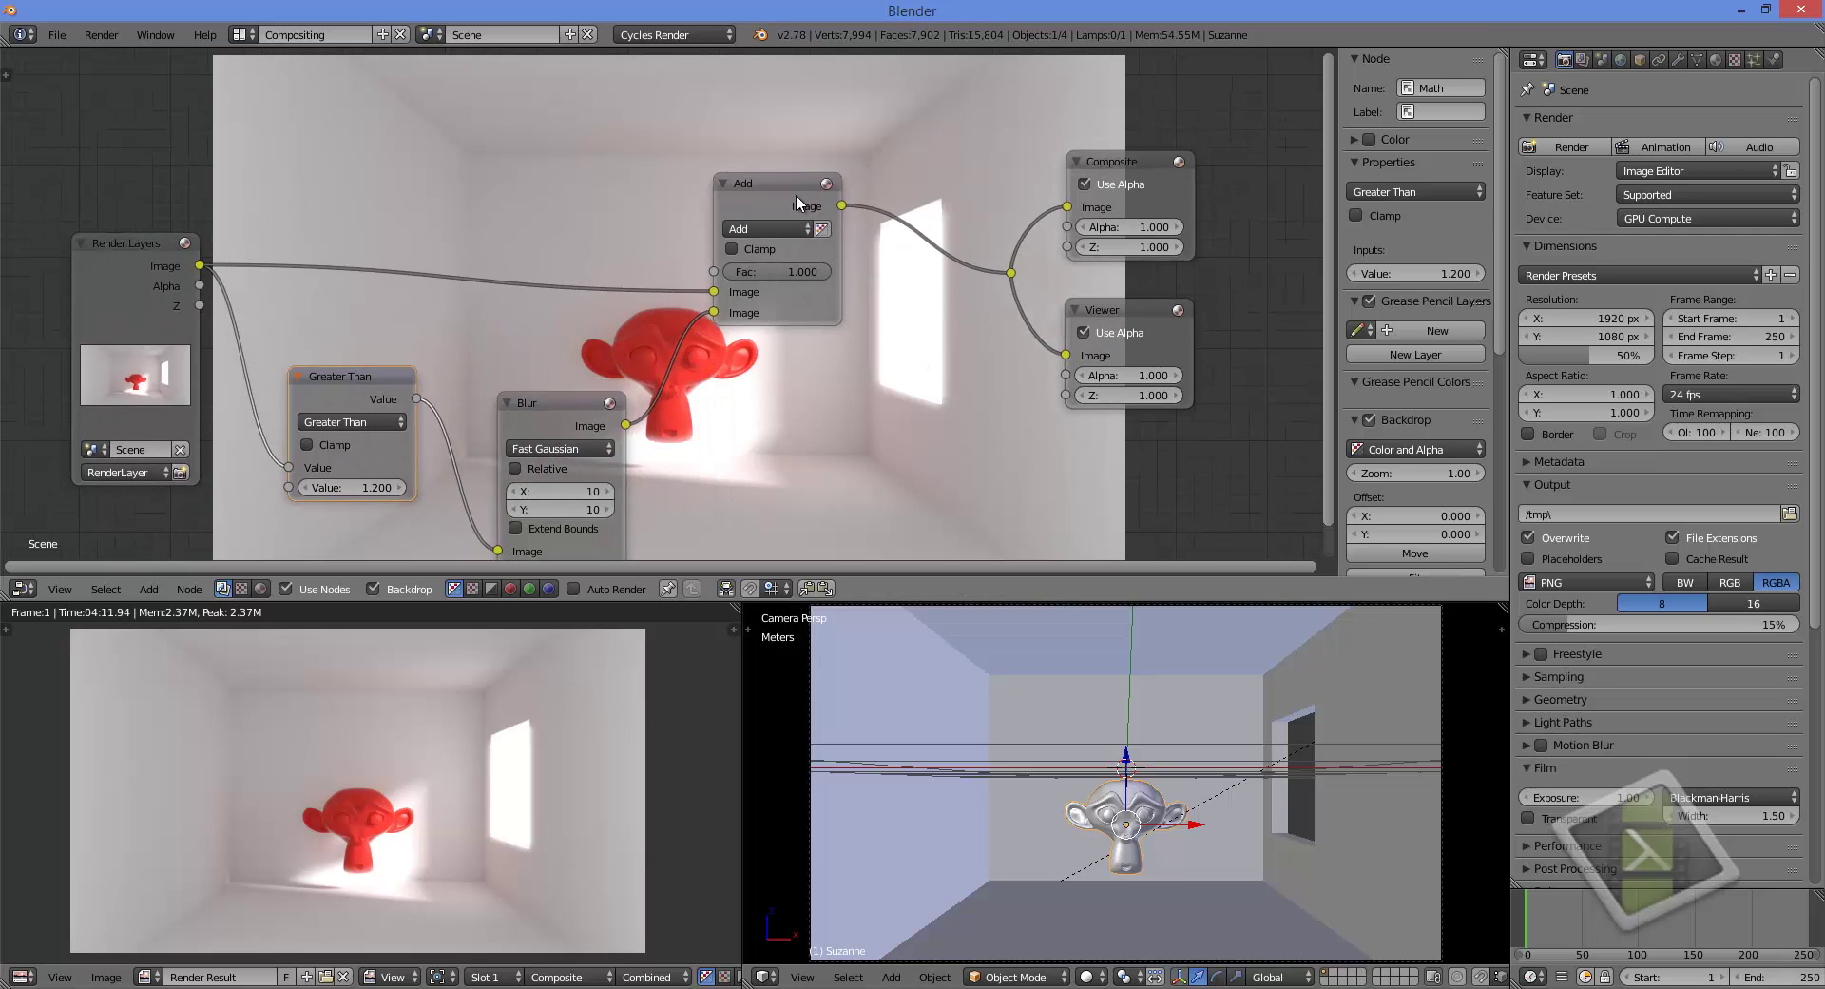
Make room beside the Add node and insert a Color Balance node on the link after it
left_click_drag(796, 202, 754, 209)
key("shift+a")
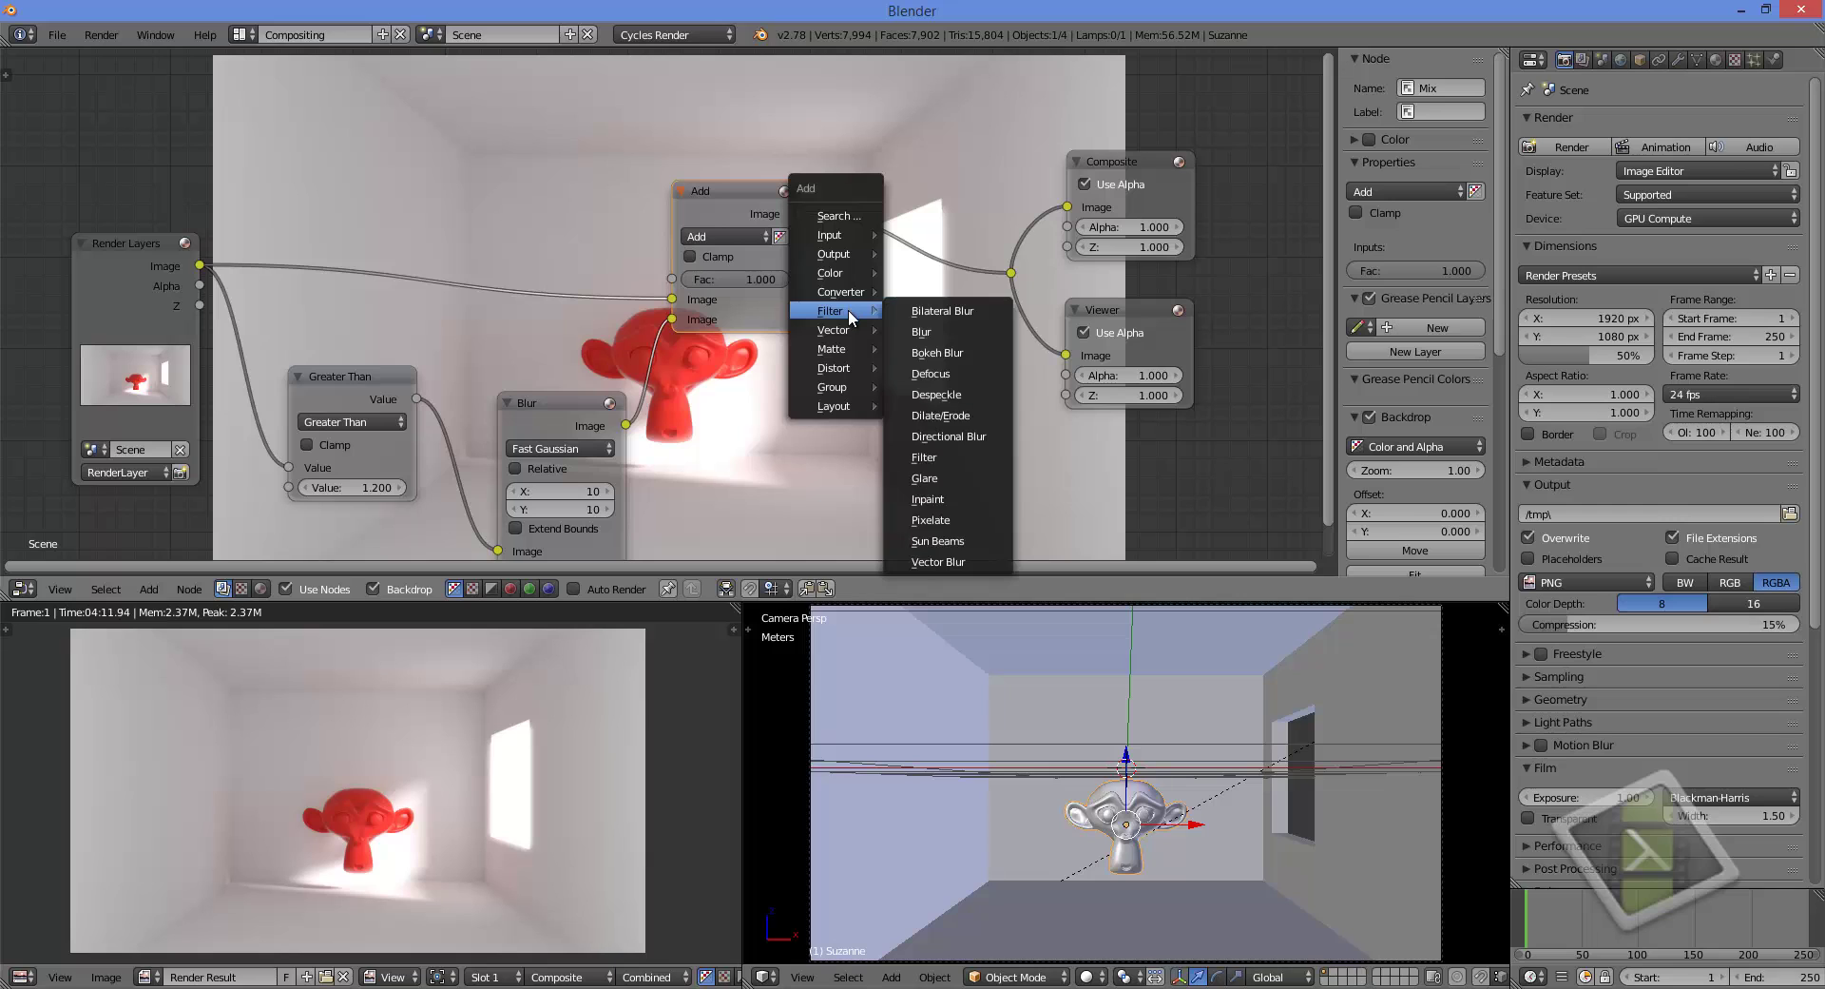
mouse_move(843, 277)
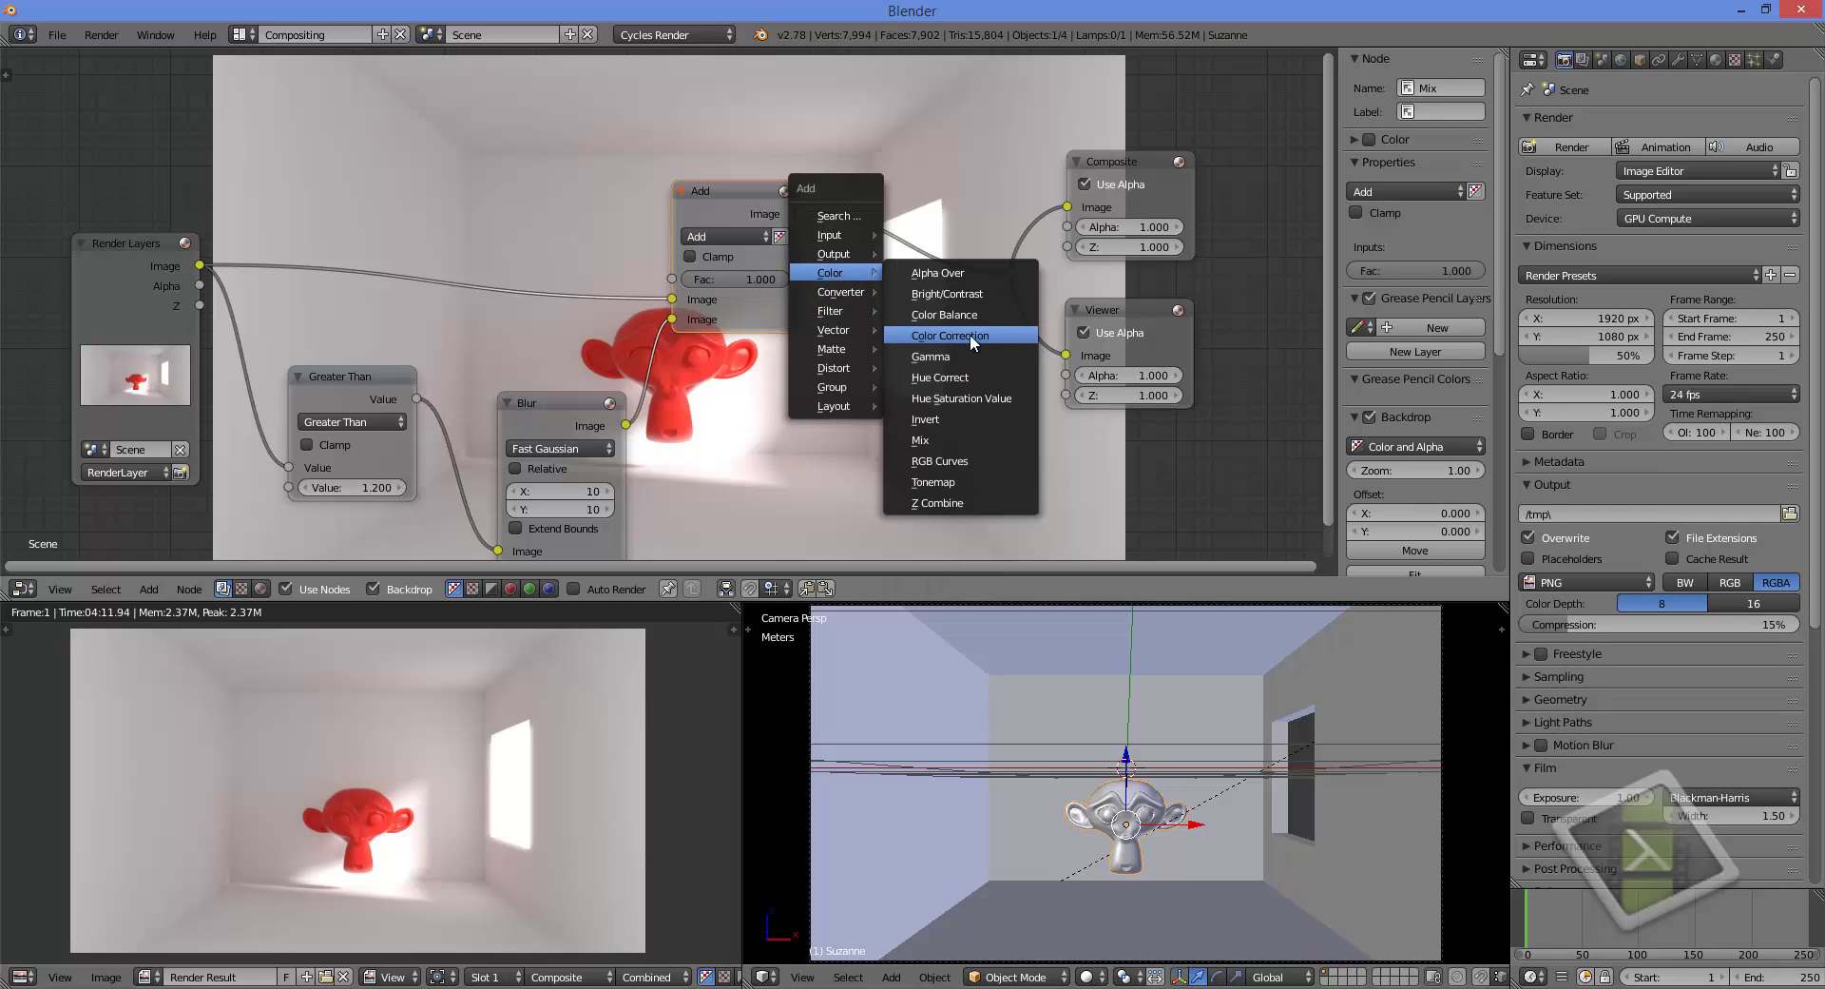
left_click(950, 315)
left_click(915, 288)
Shift the Color Balance node's Lift slightly towards blue and its Gain slightly towards a warm tone
left_click_drag(915, 289, 936, 306)
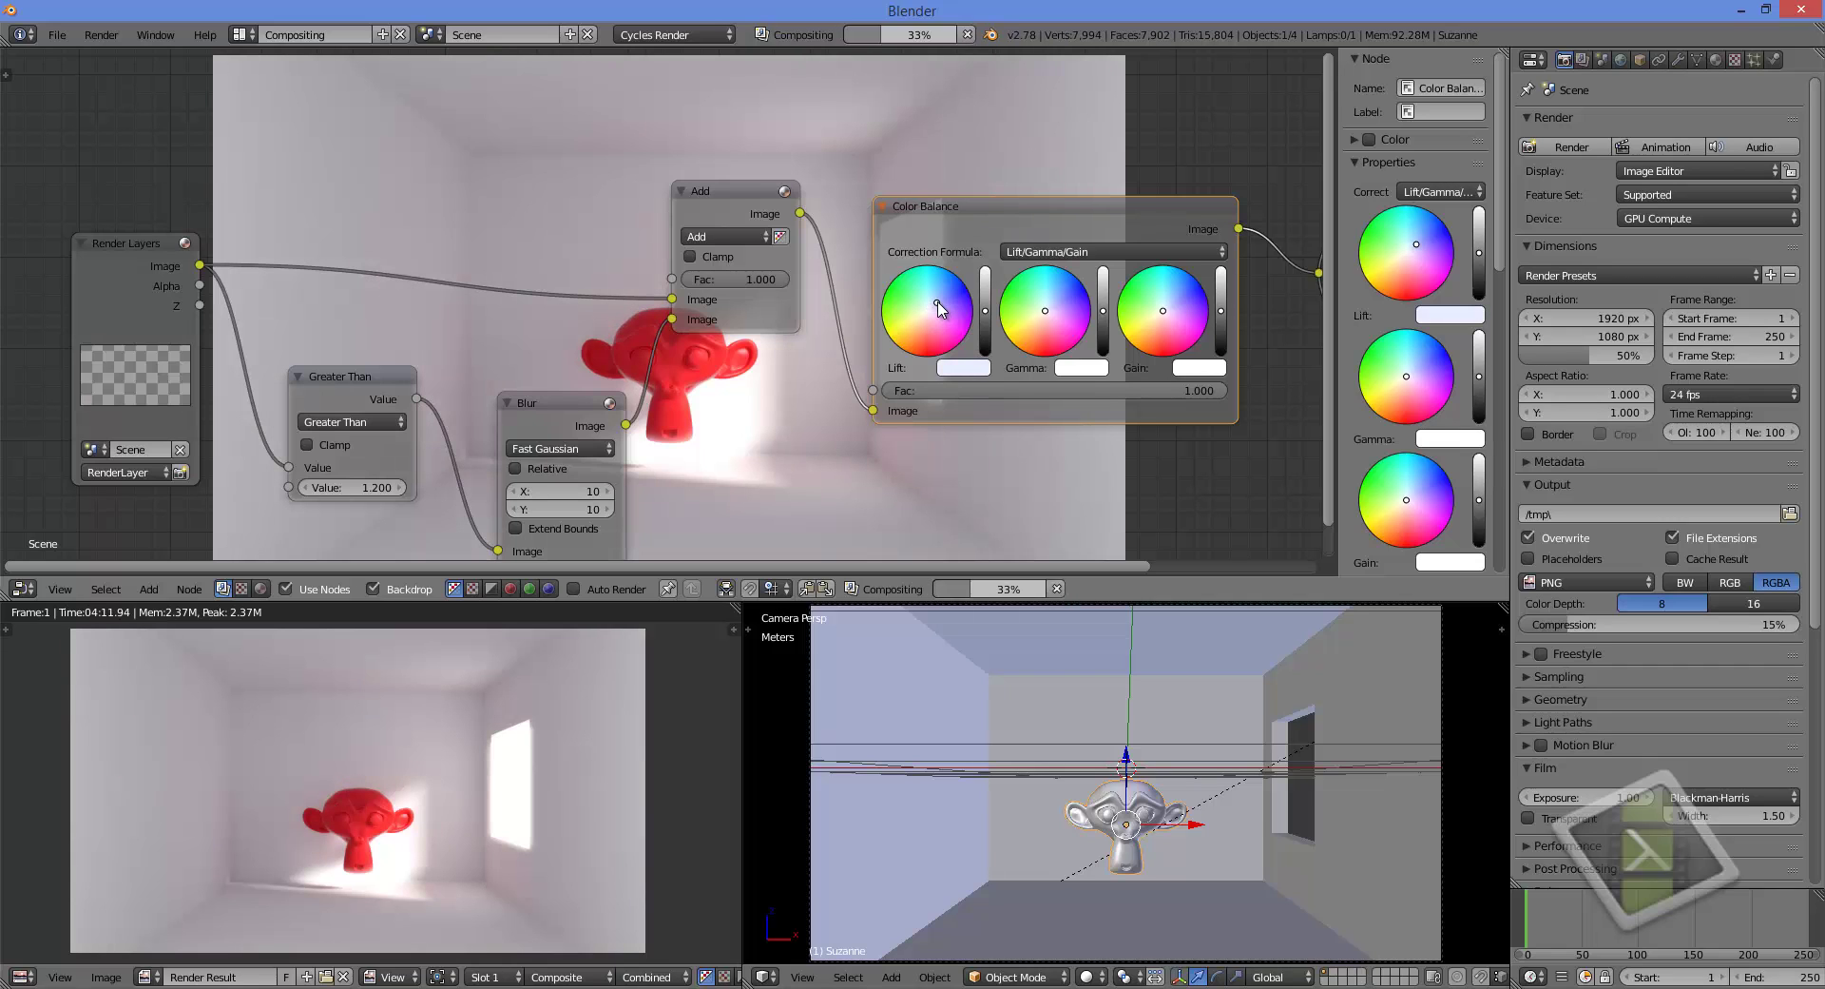
left_click(1155, 314)
left_click_drag(1157, 320, 1224, 307)
scroll(715, 444, "down", 4)
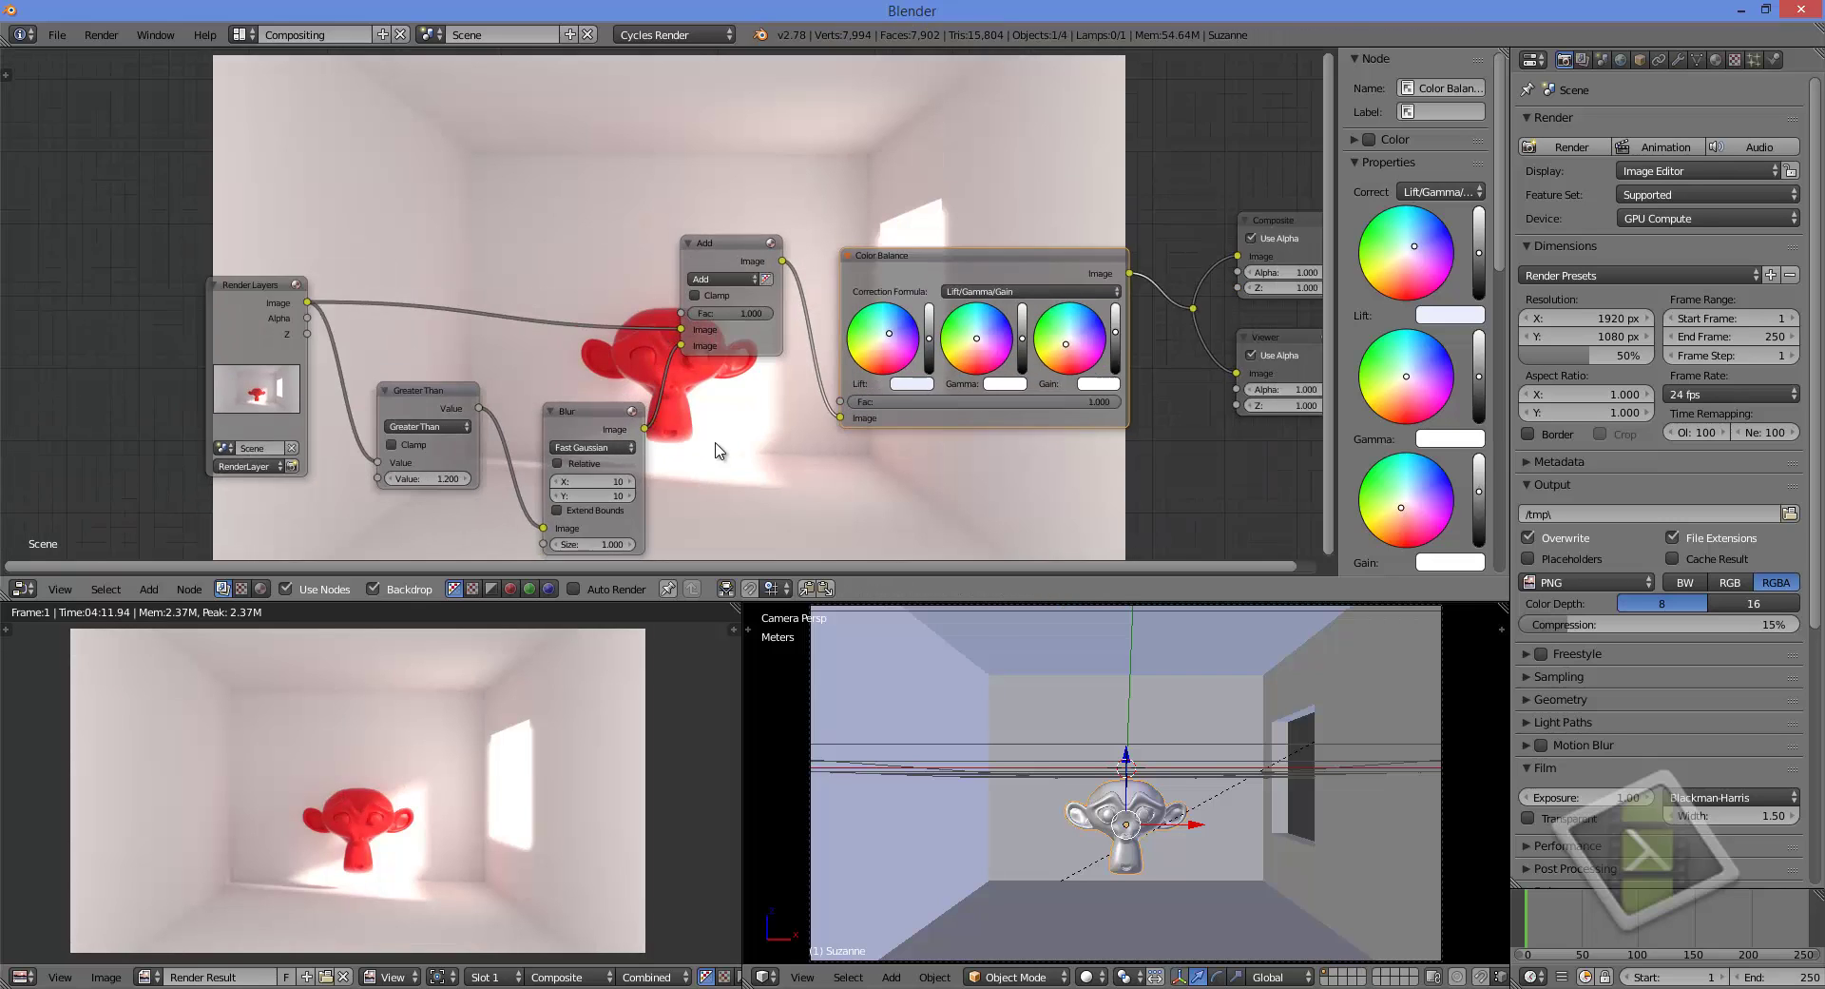
middle_click_drag(700, 483, 978, 302)
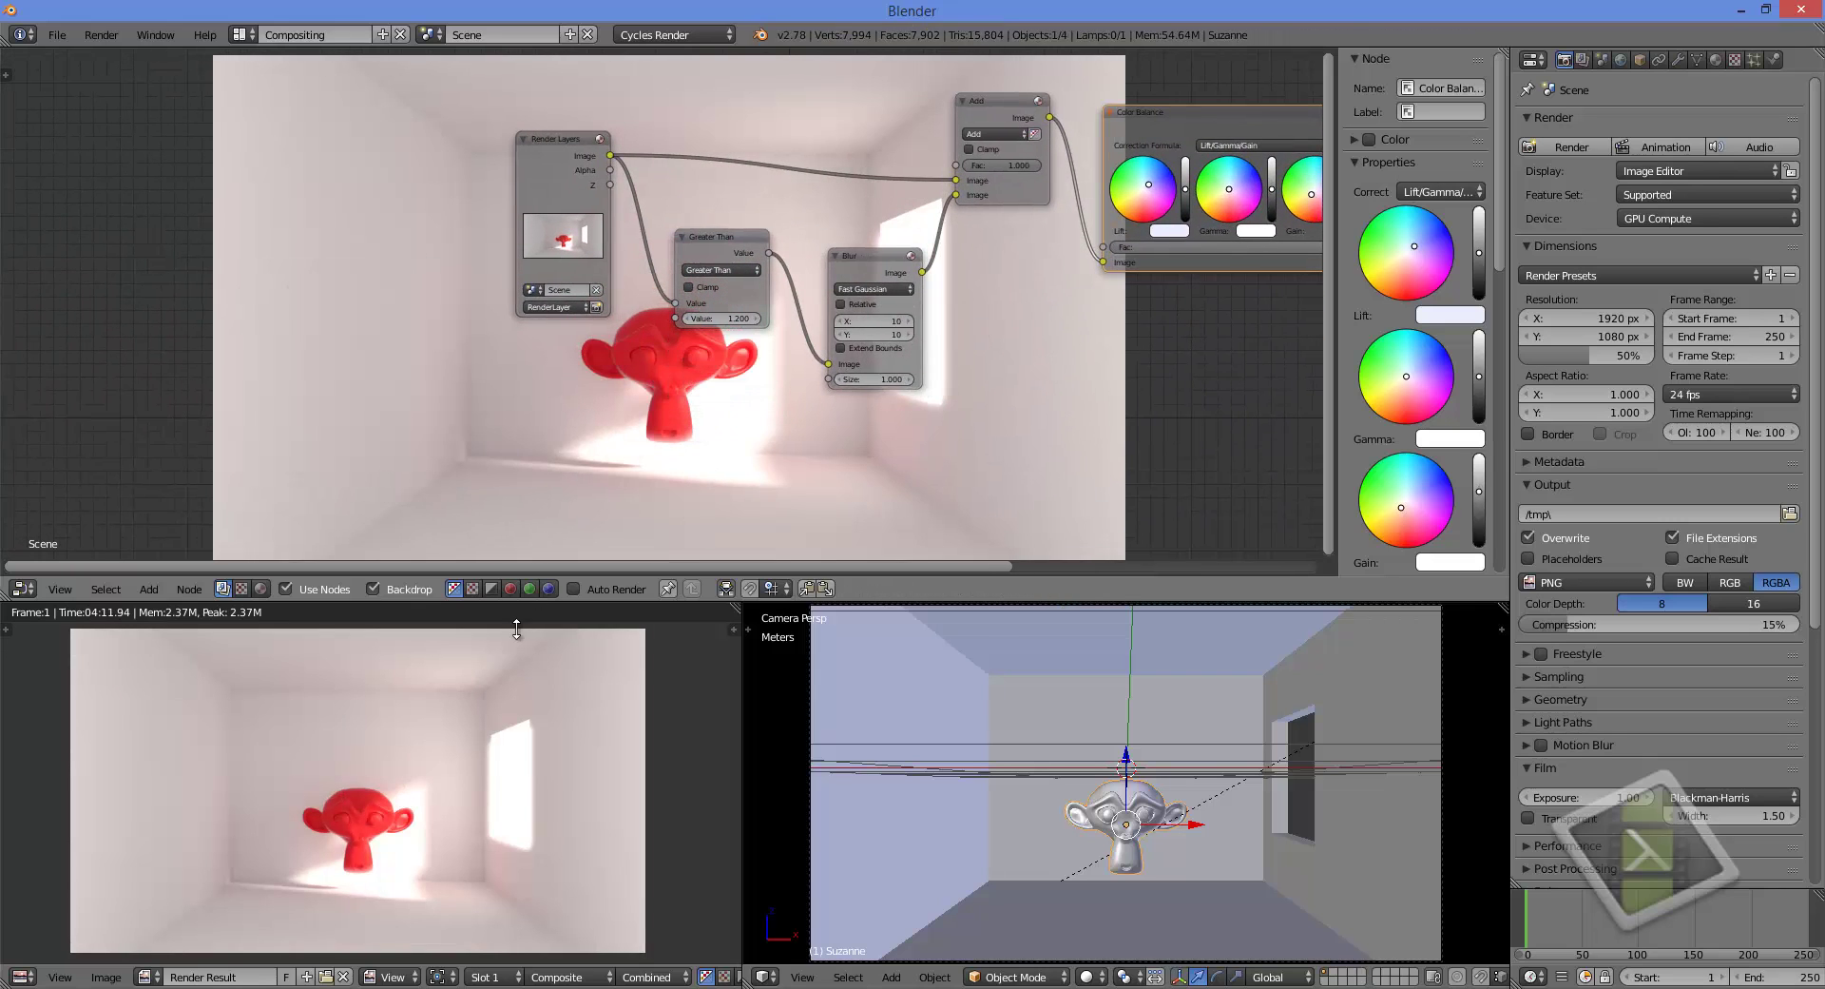
Save the composited render result as a PNG image on the Desktop under the name "test compositing"
left_click(119, 976)
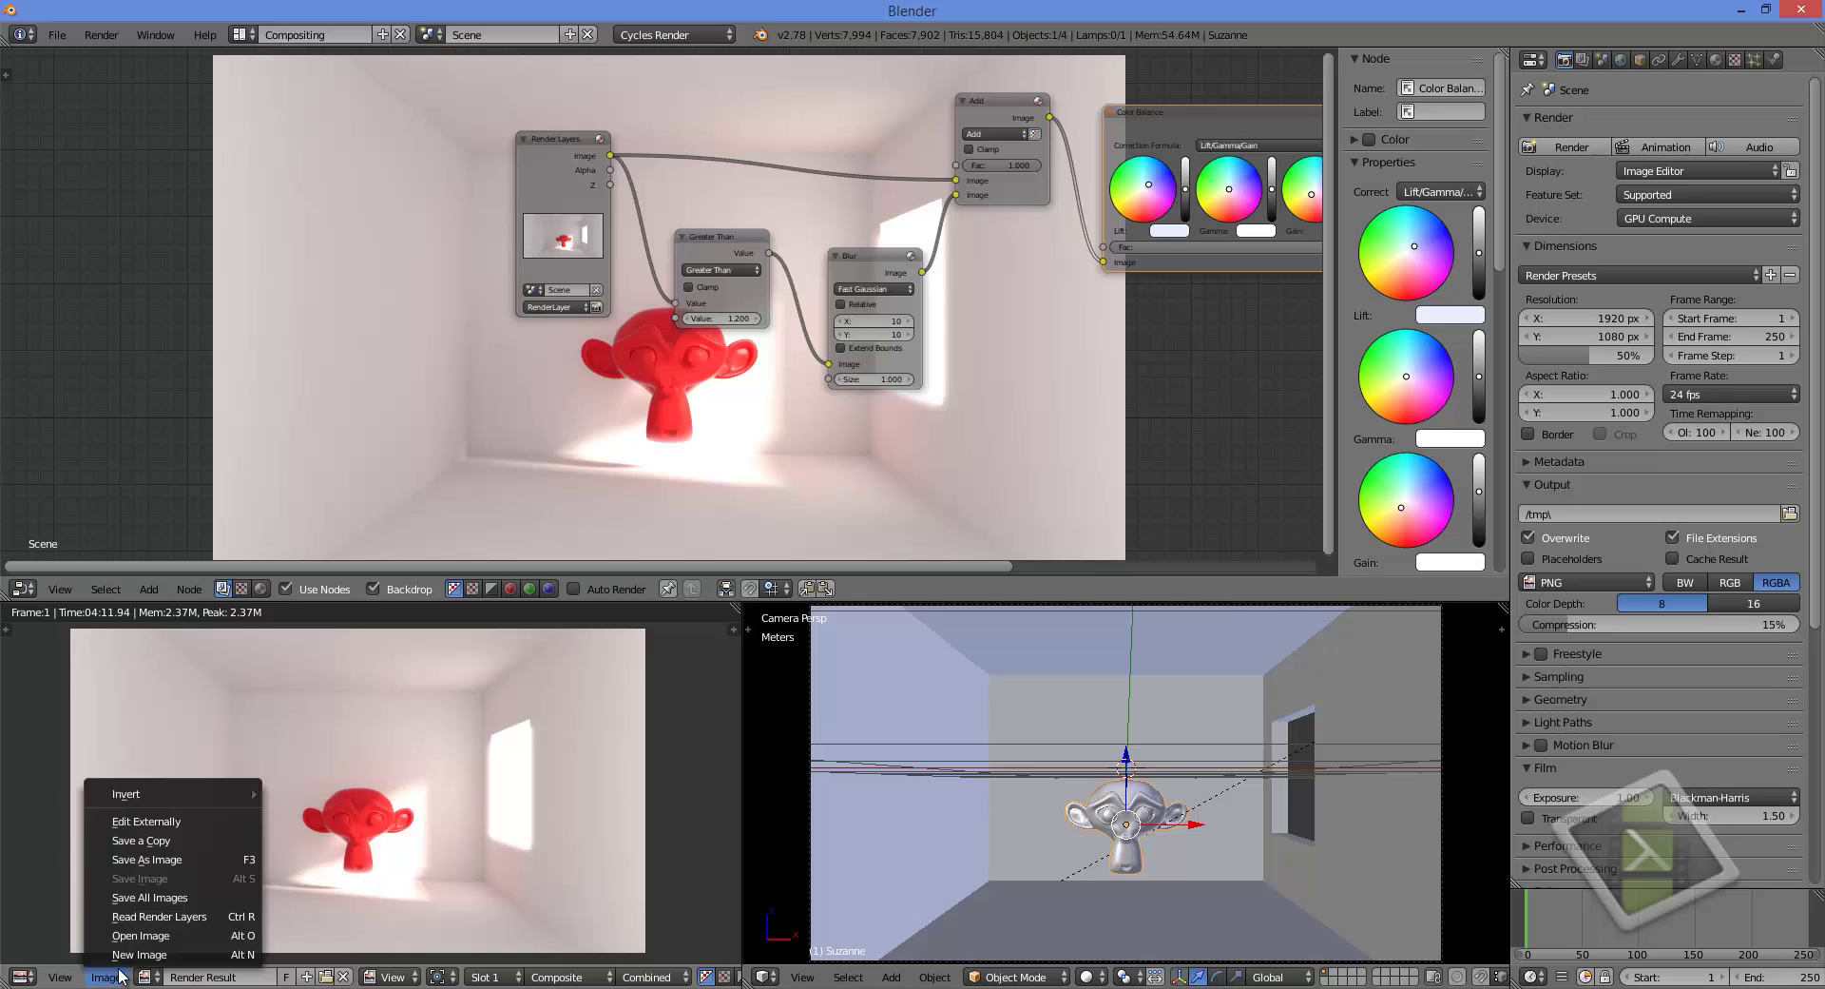
left_click(151, 858)
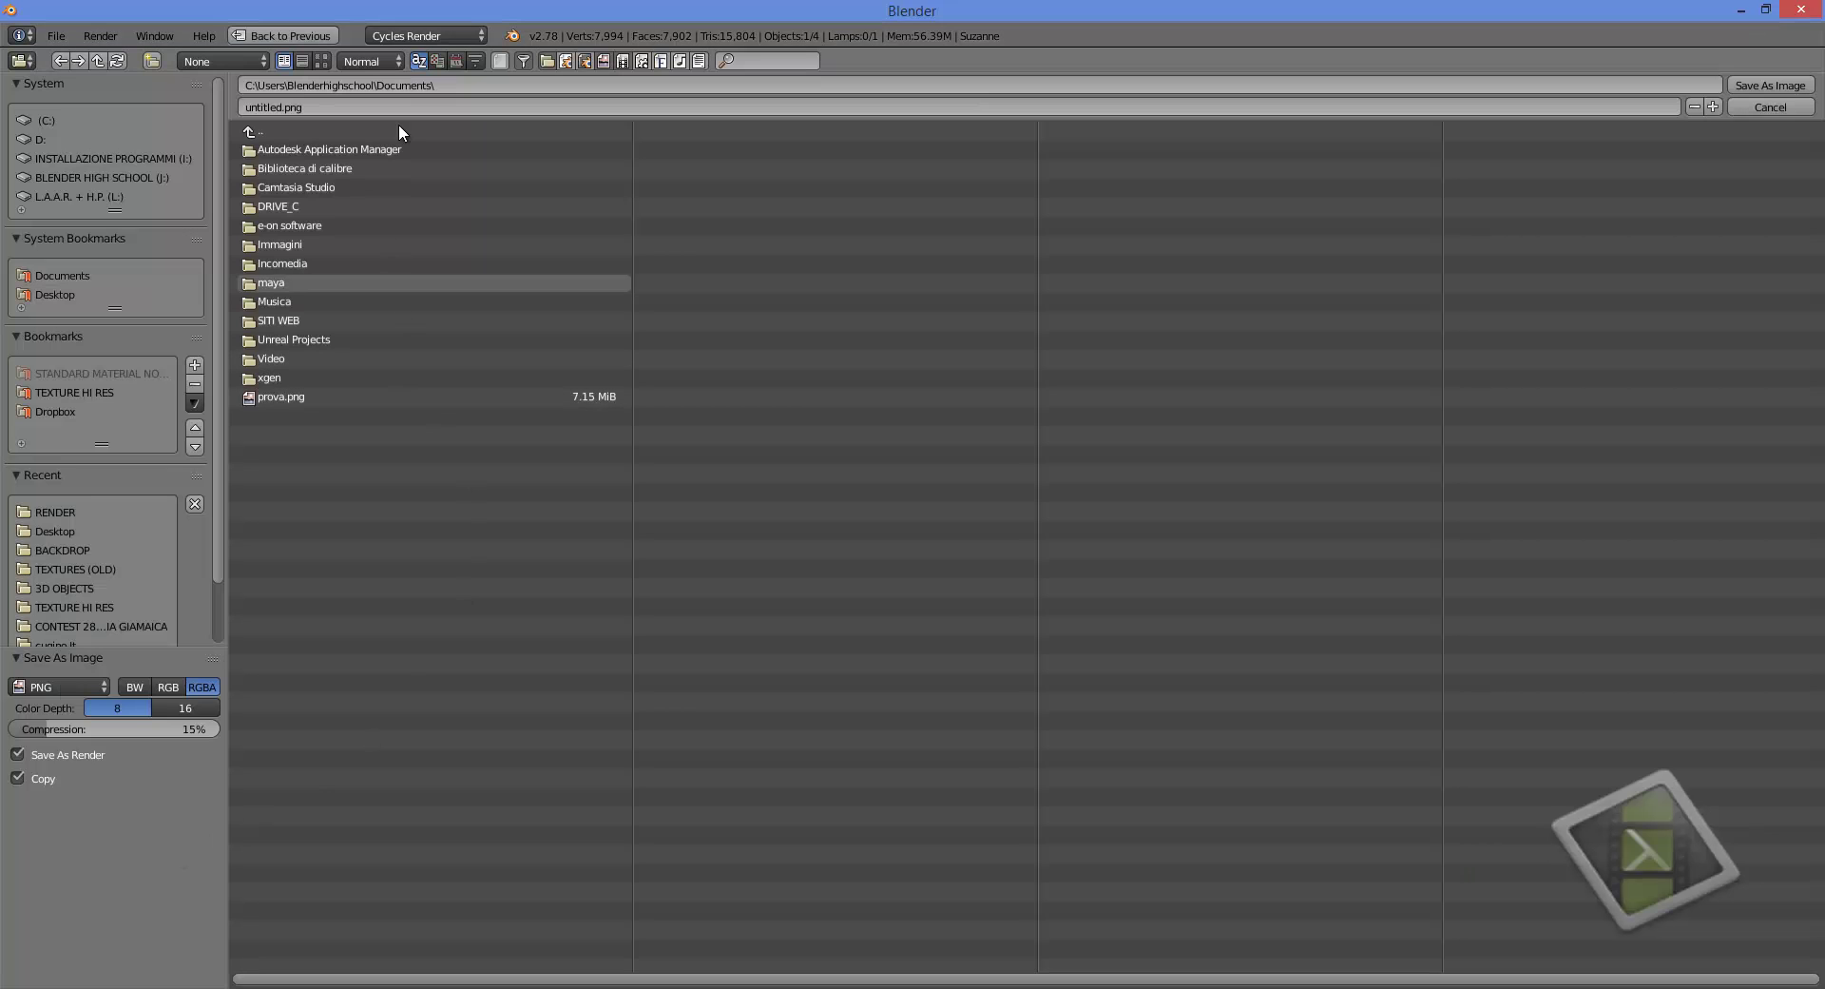
left_click(57, 295)
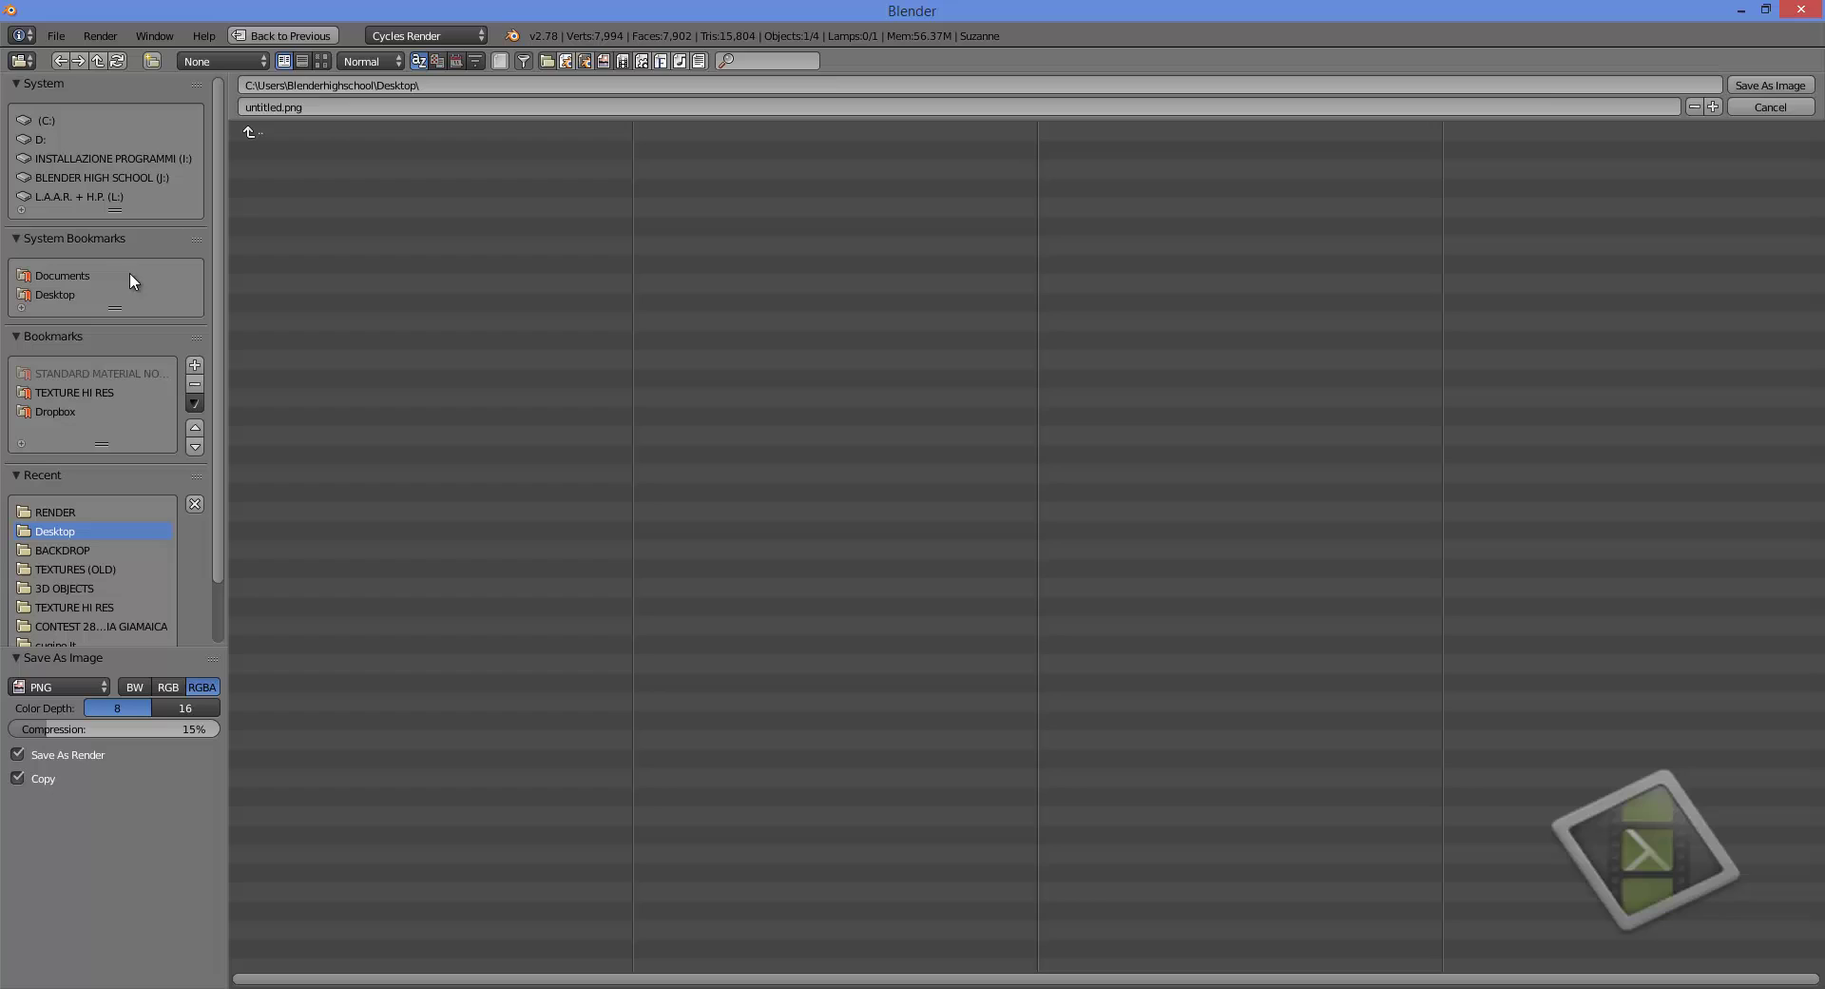
left_click(289, 107)
type("test compositing")
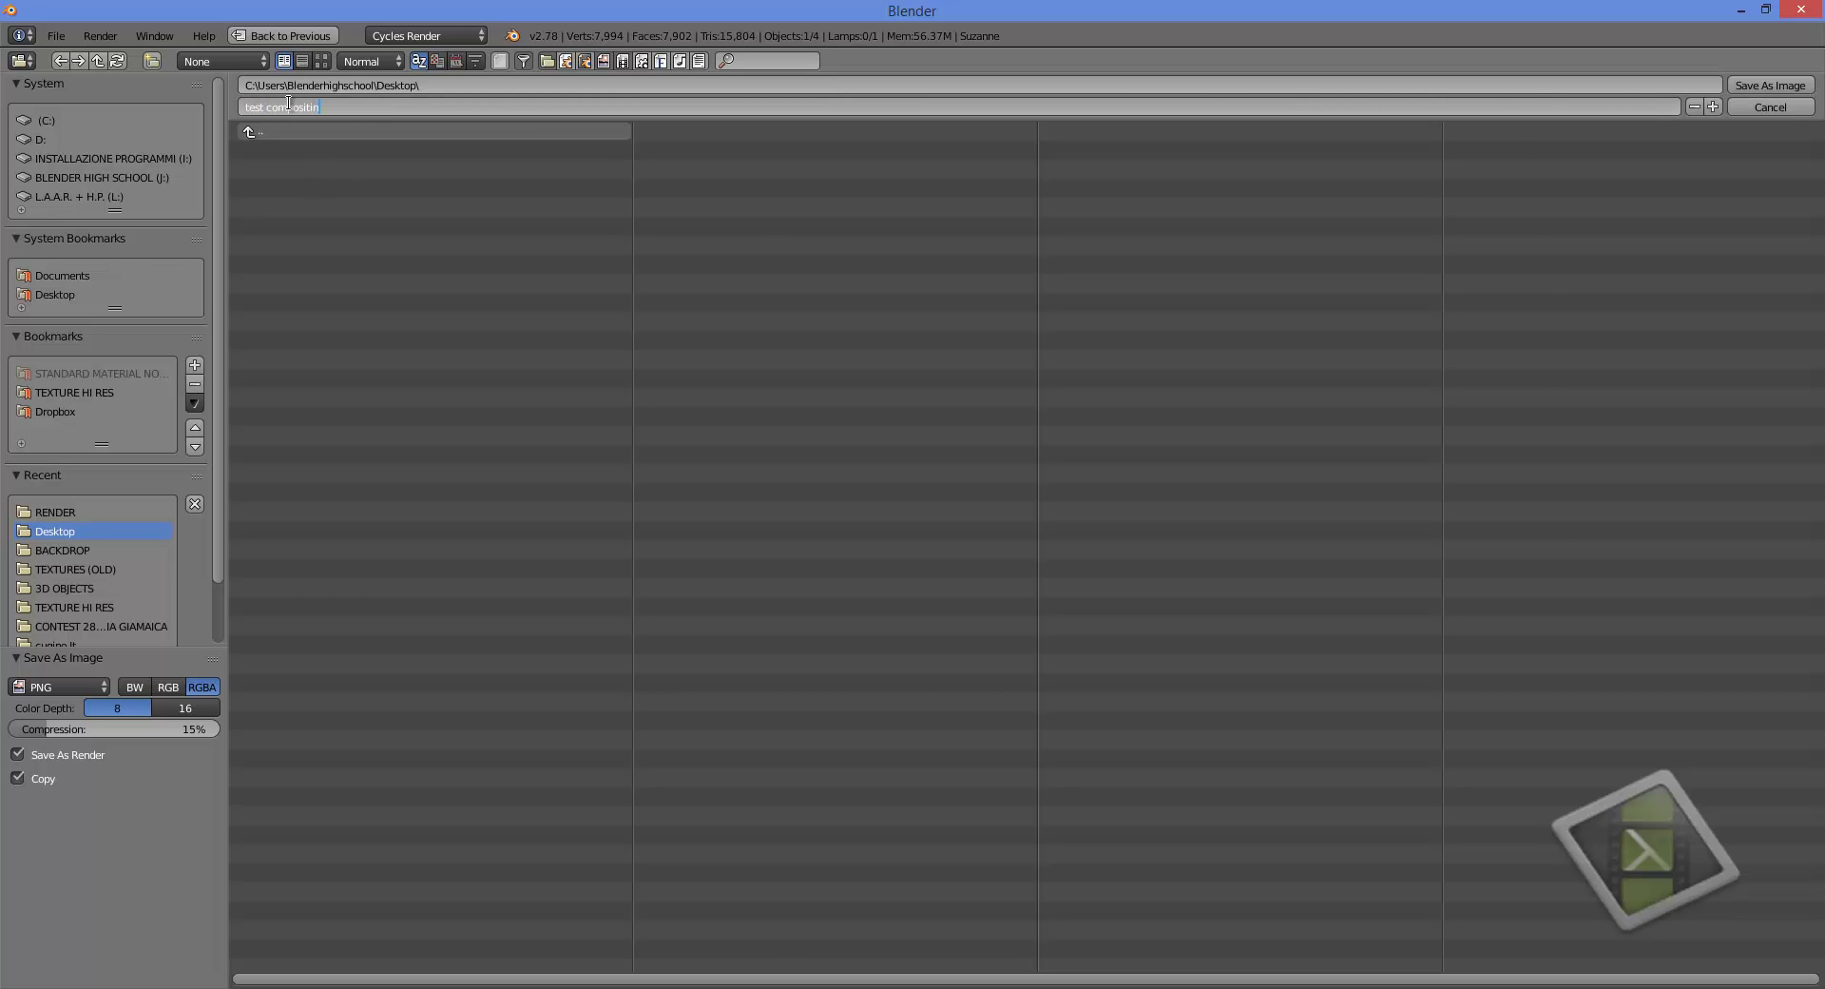
left_click(1770, 86)
Enable the Shadow, Material Index, Vector and Mist passes for the RenderLayer
key("Home")
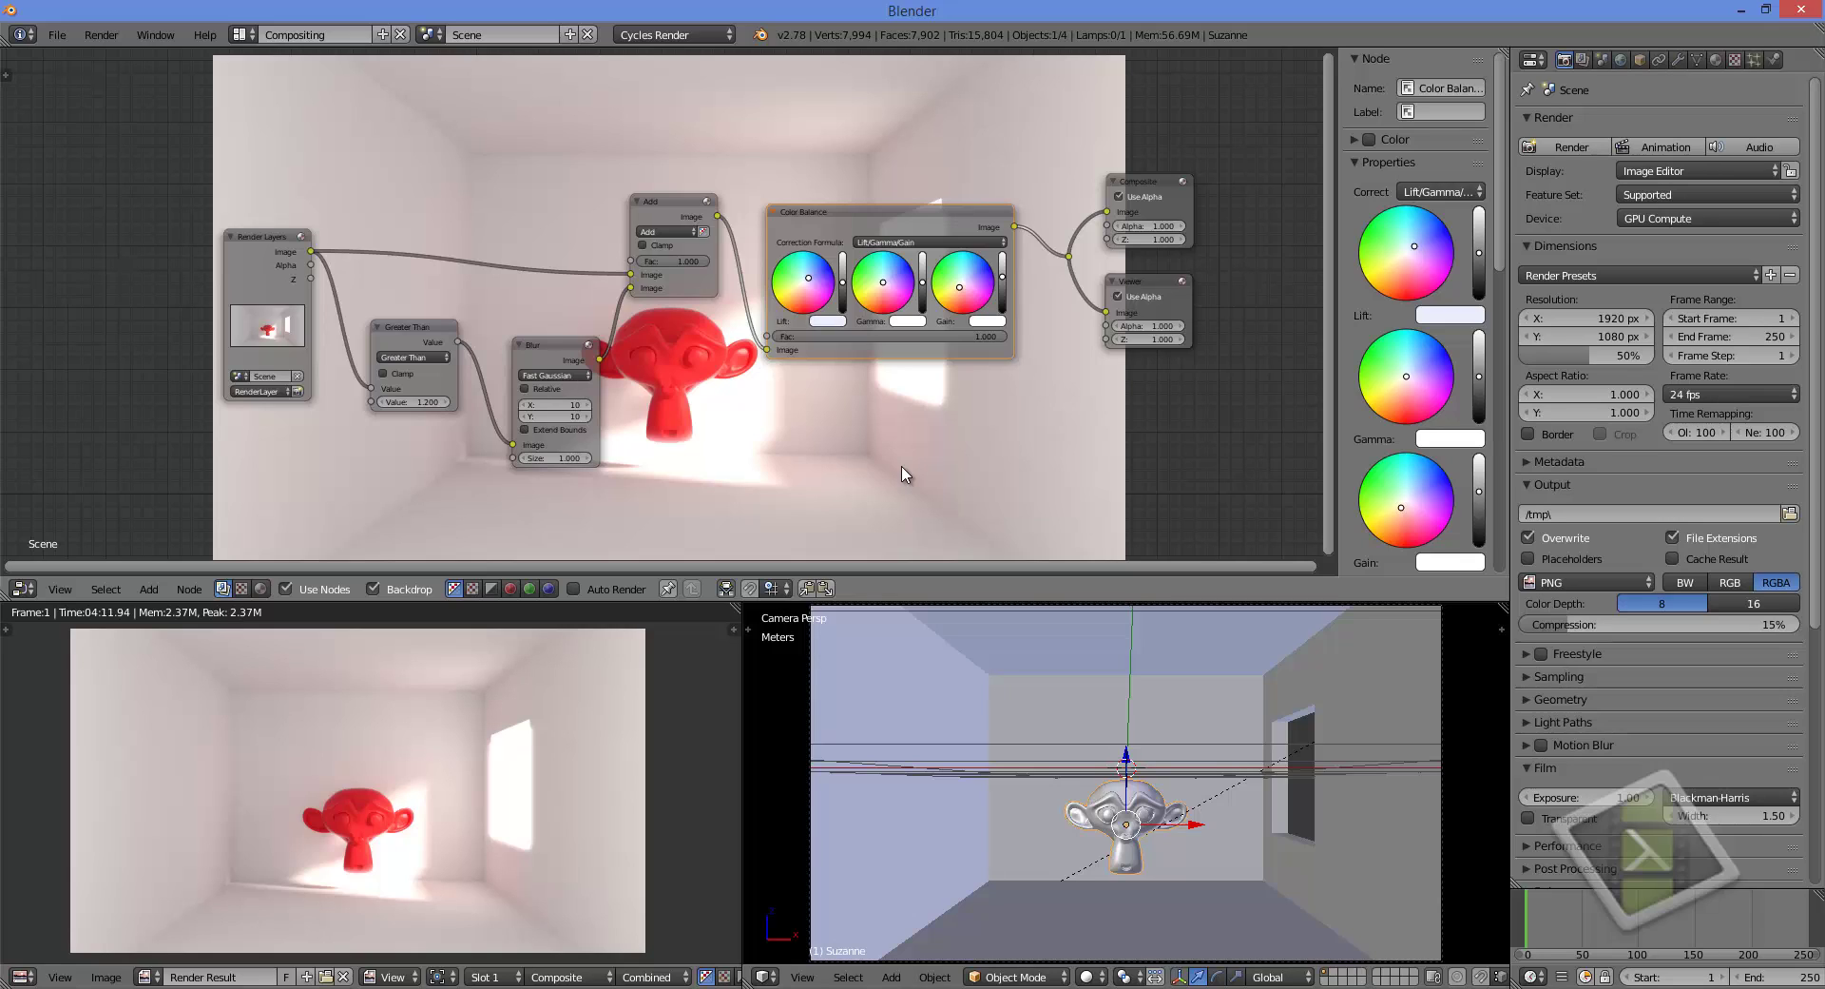
left_click(1603, 59)
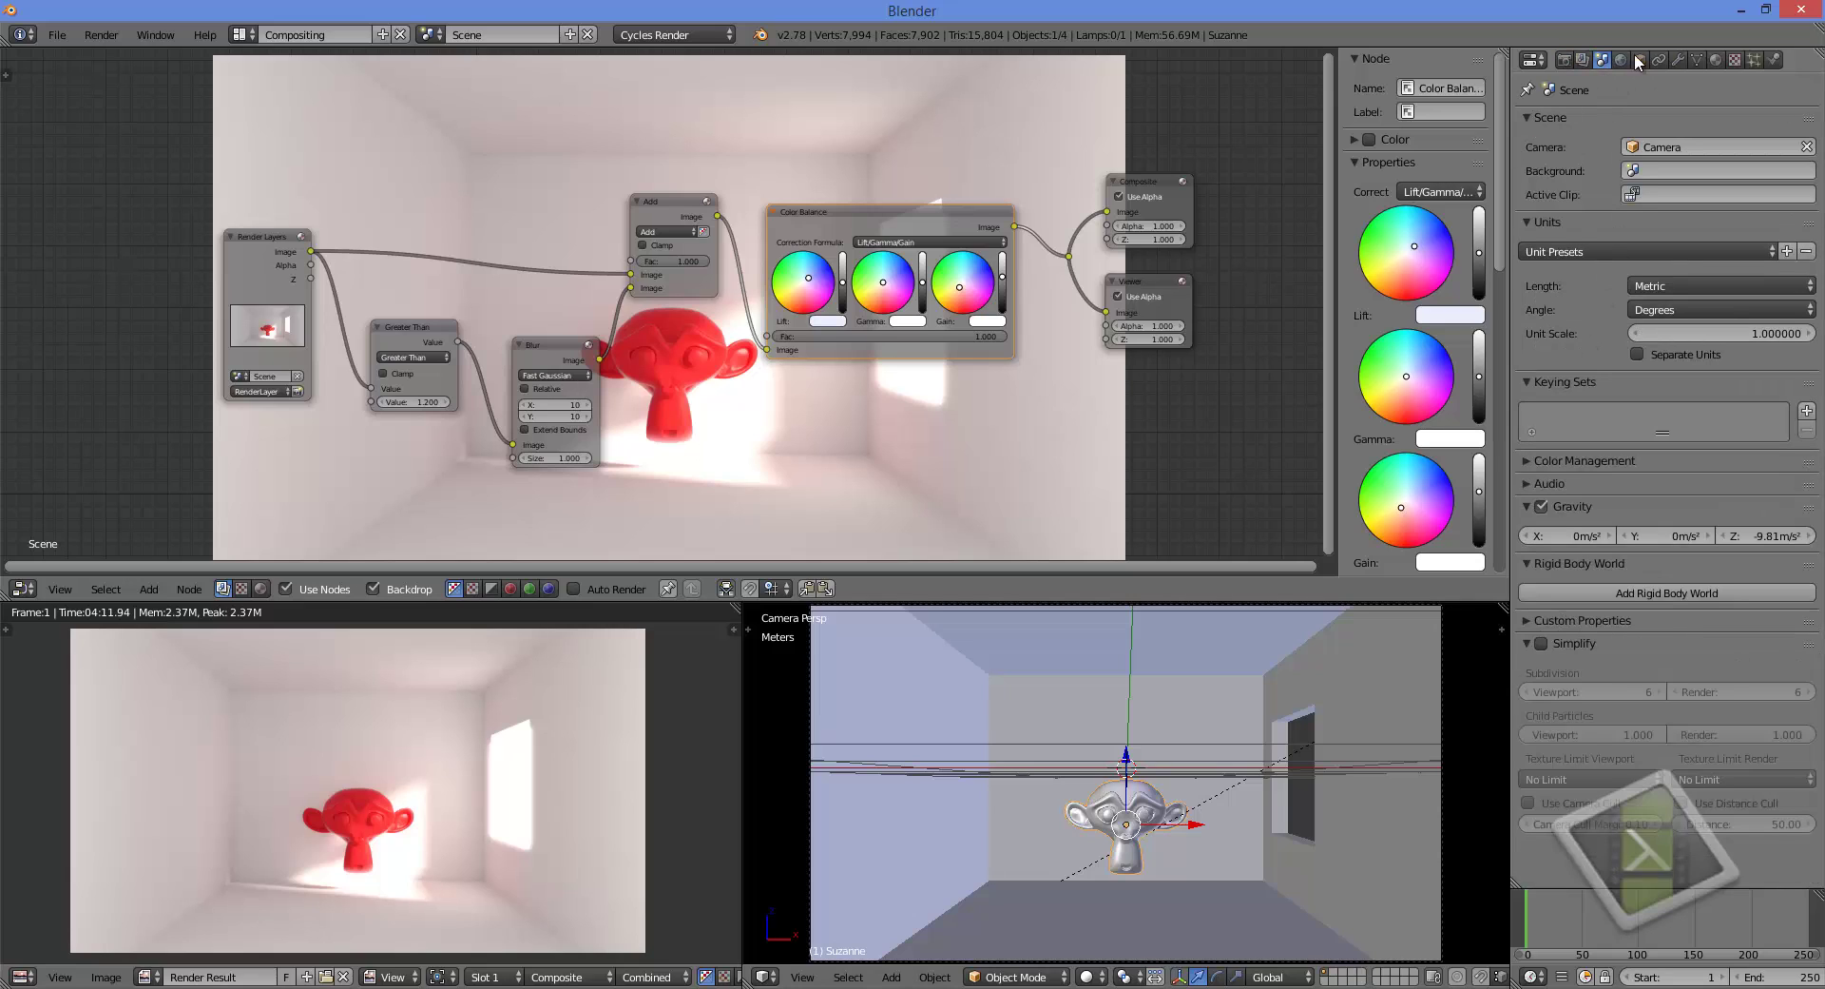
left_click(1584, 60)
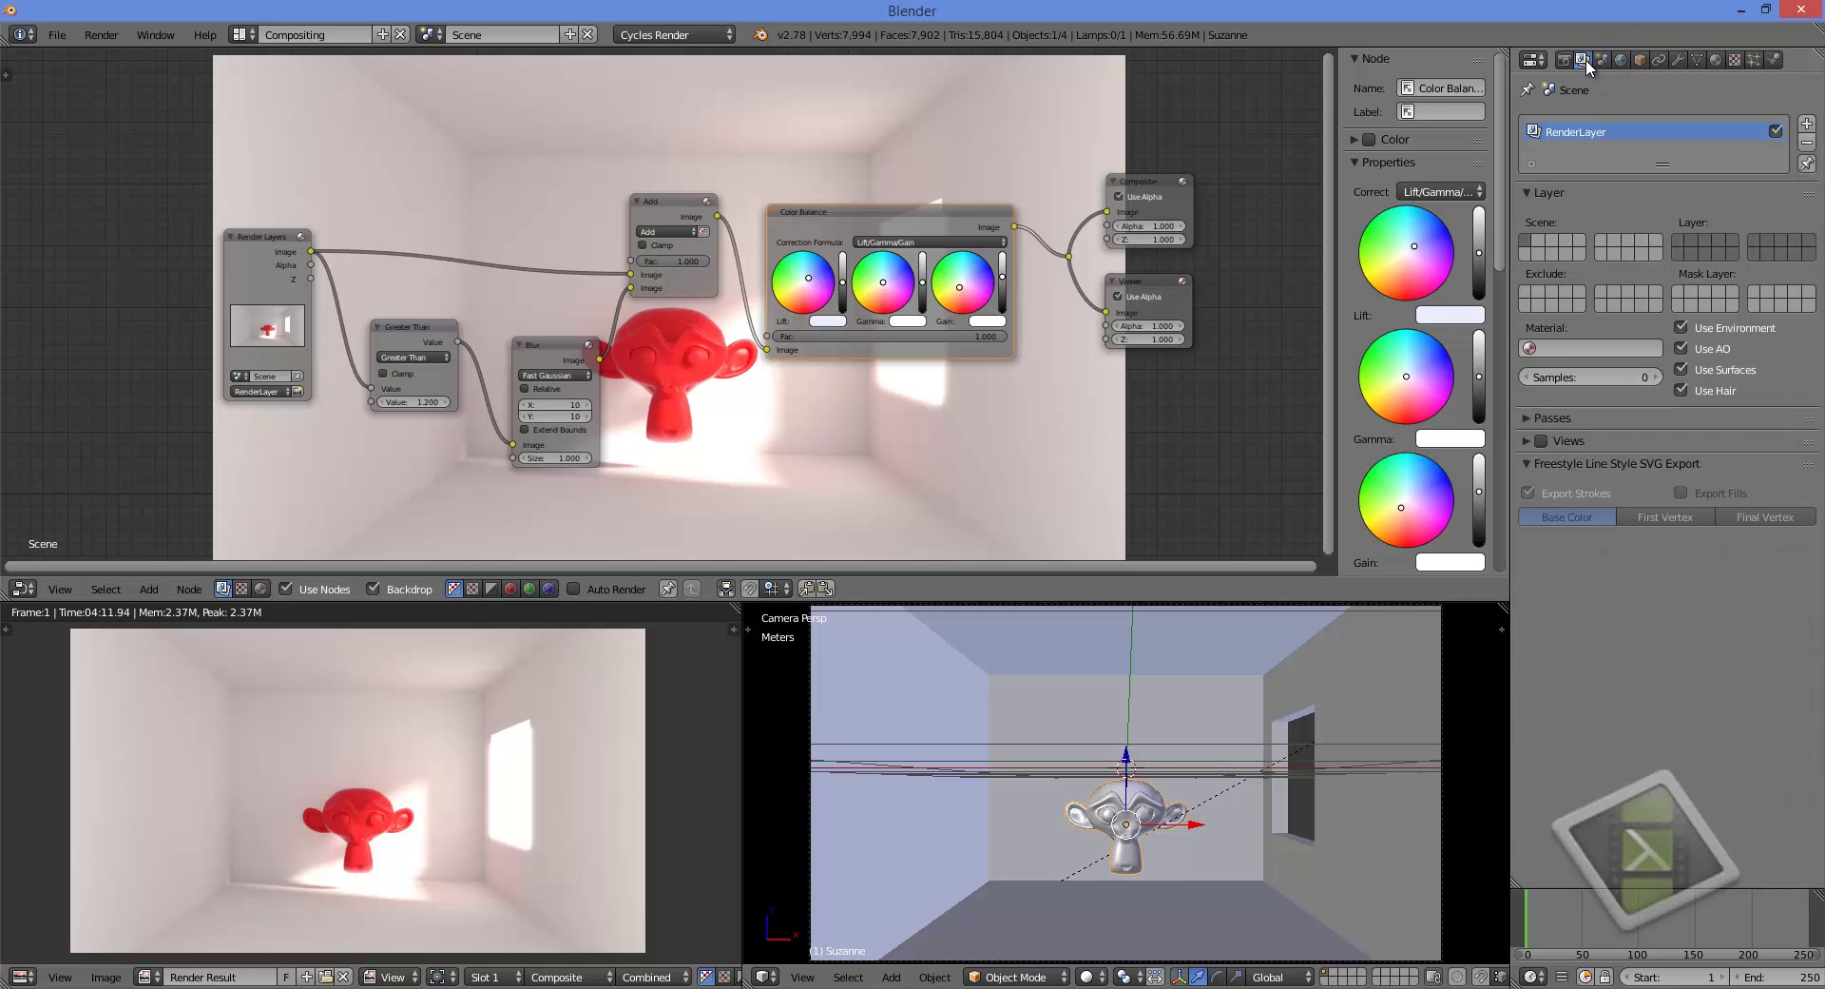
left_click(1526, 418)
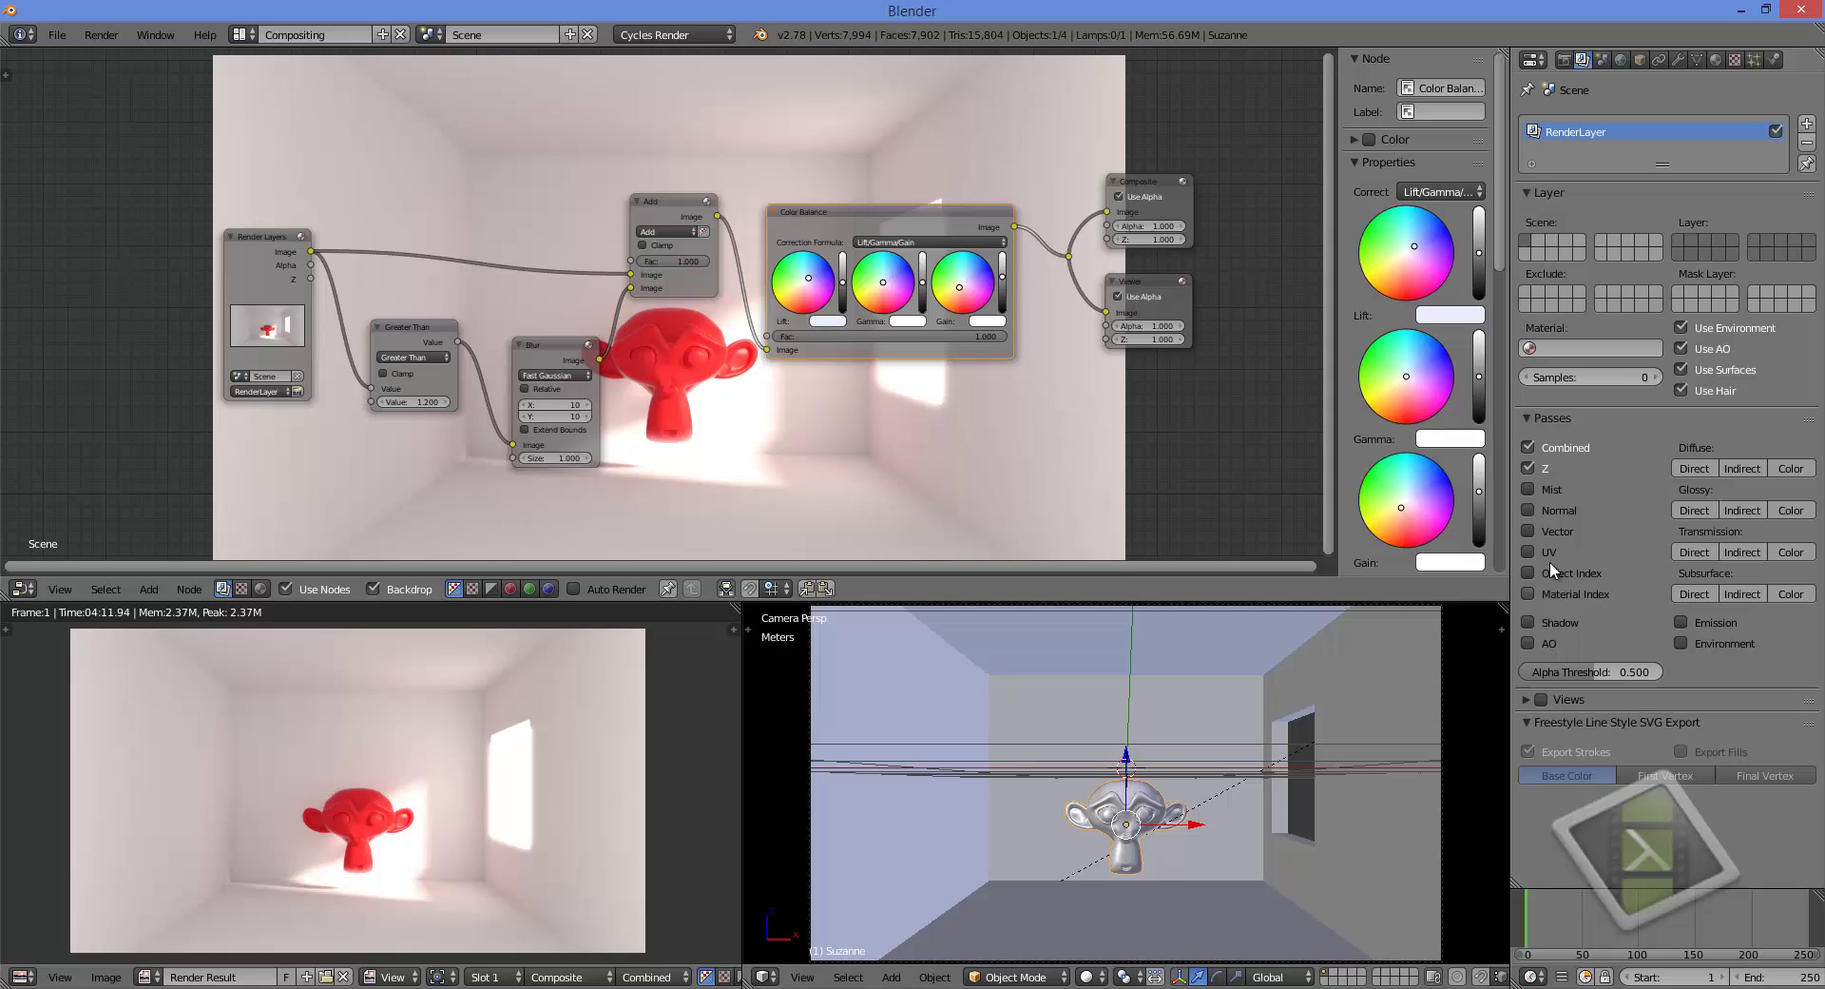
left_click_drag(1551, 620, 1556, 601)
left_click(1554, 533)
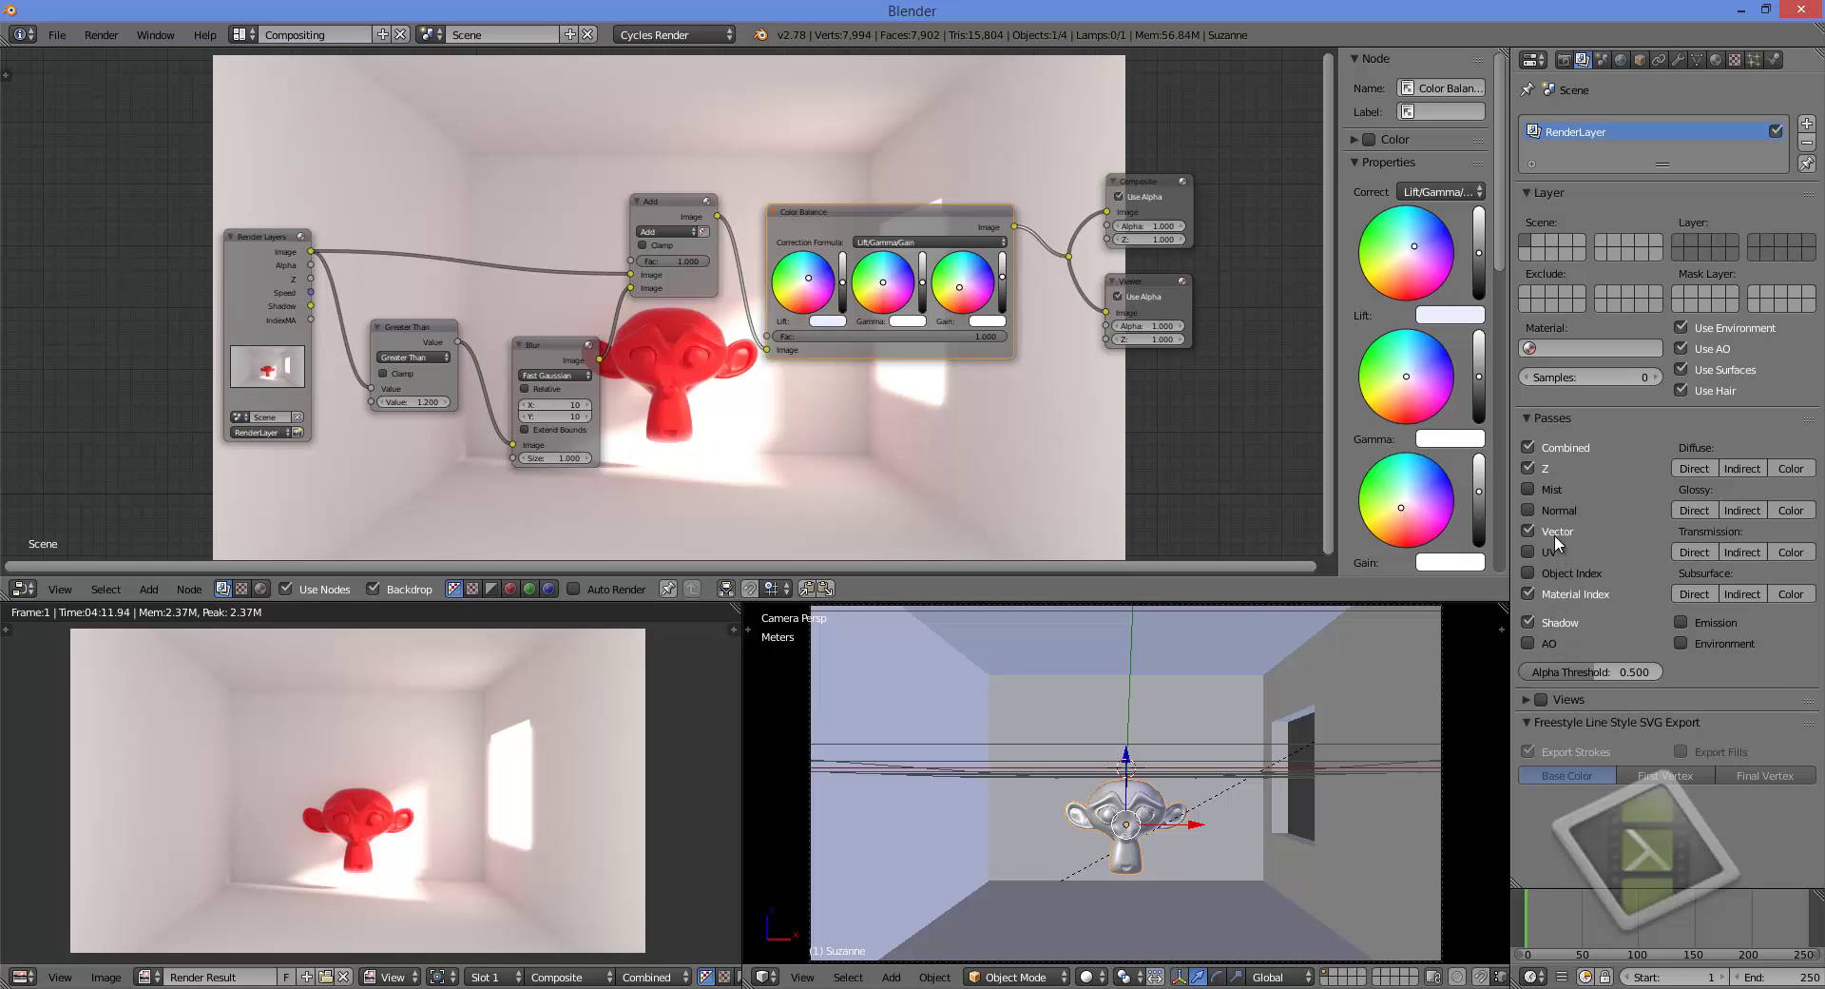
left_click(1550, 488)
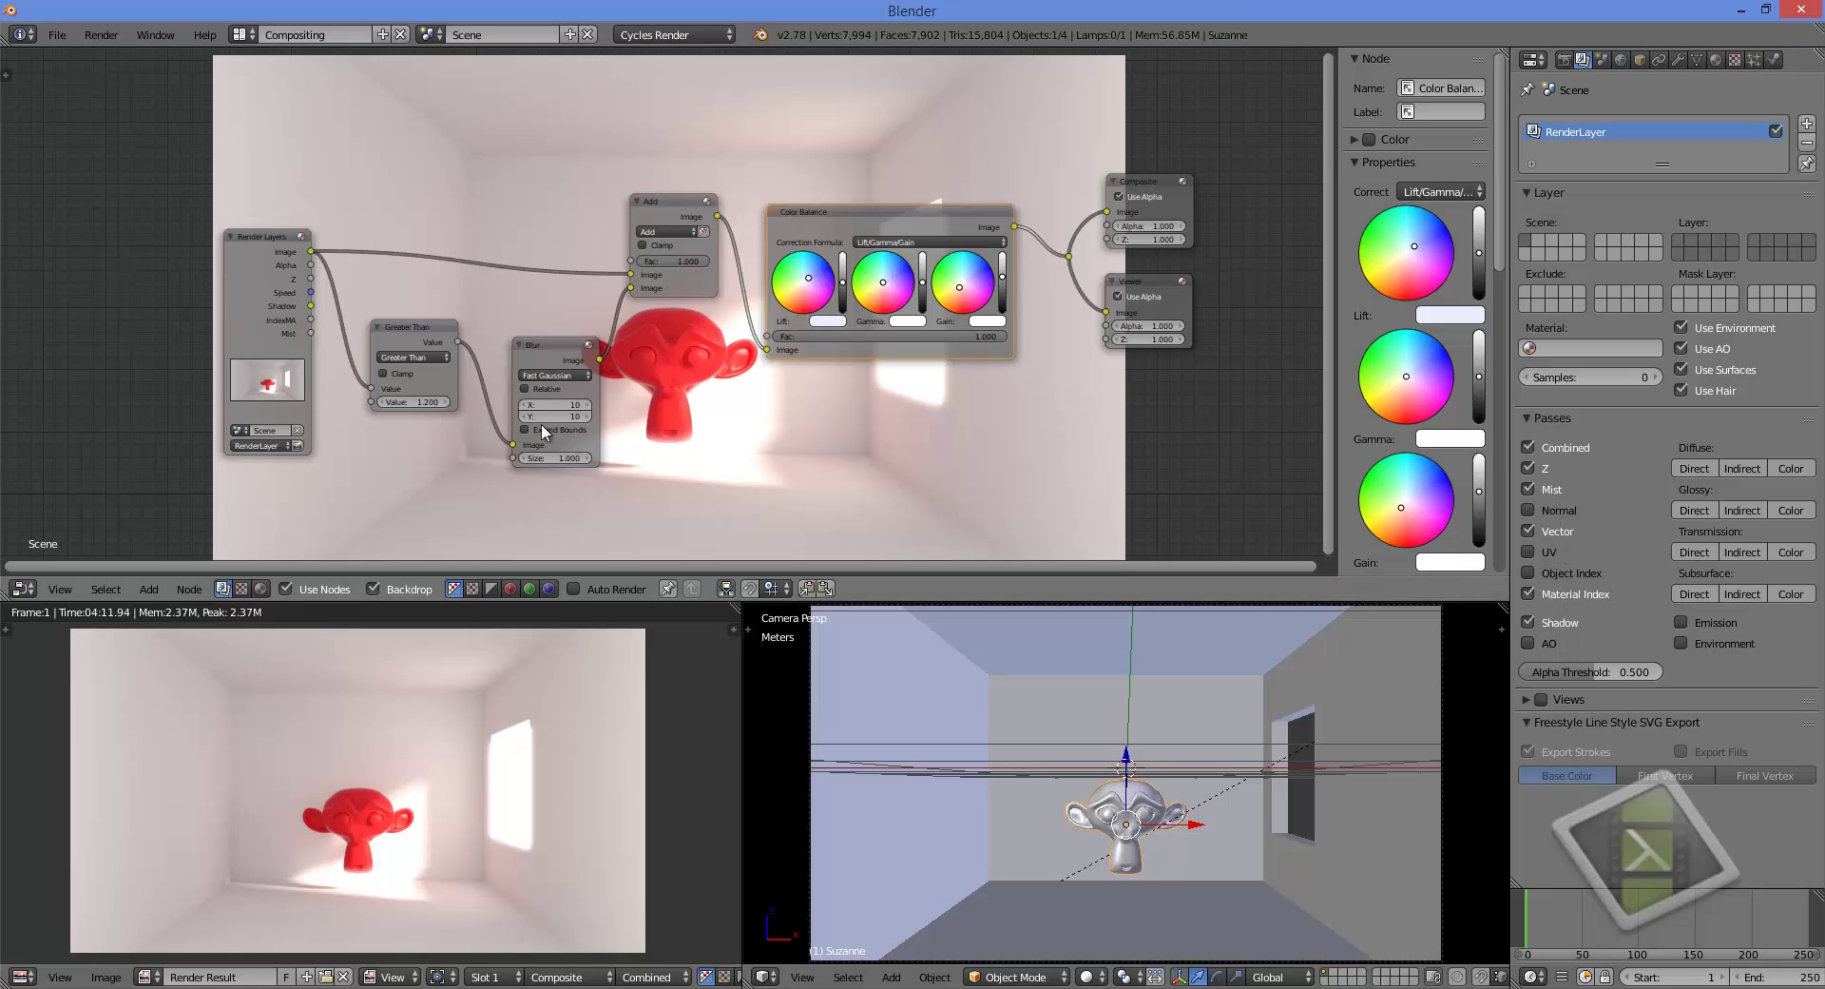
mouse_move(311, 292)
left_mouse_down()
mouse_move(456, 272)
mouse_move(316, 312)
left_mouse_up()
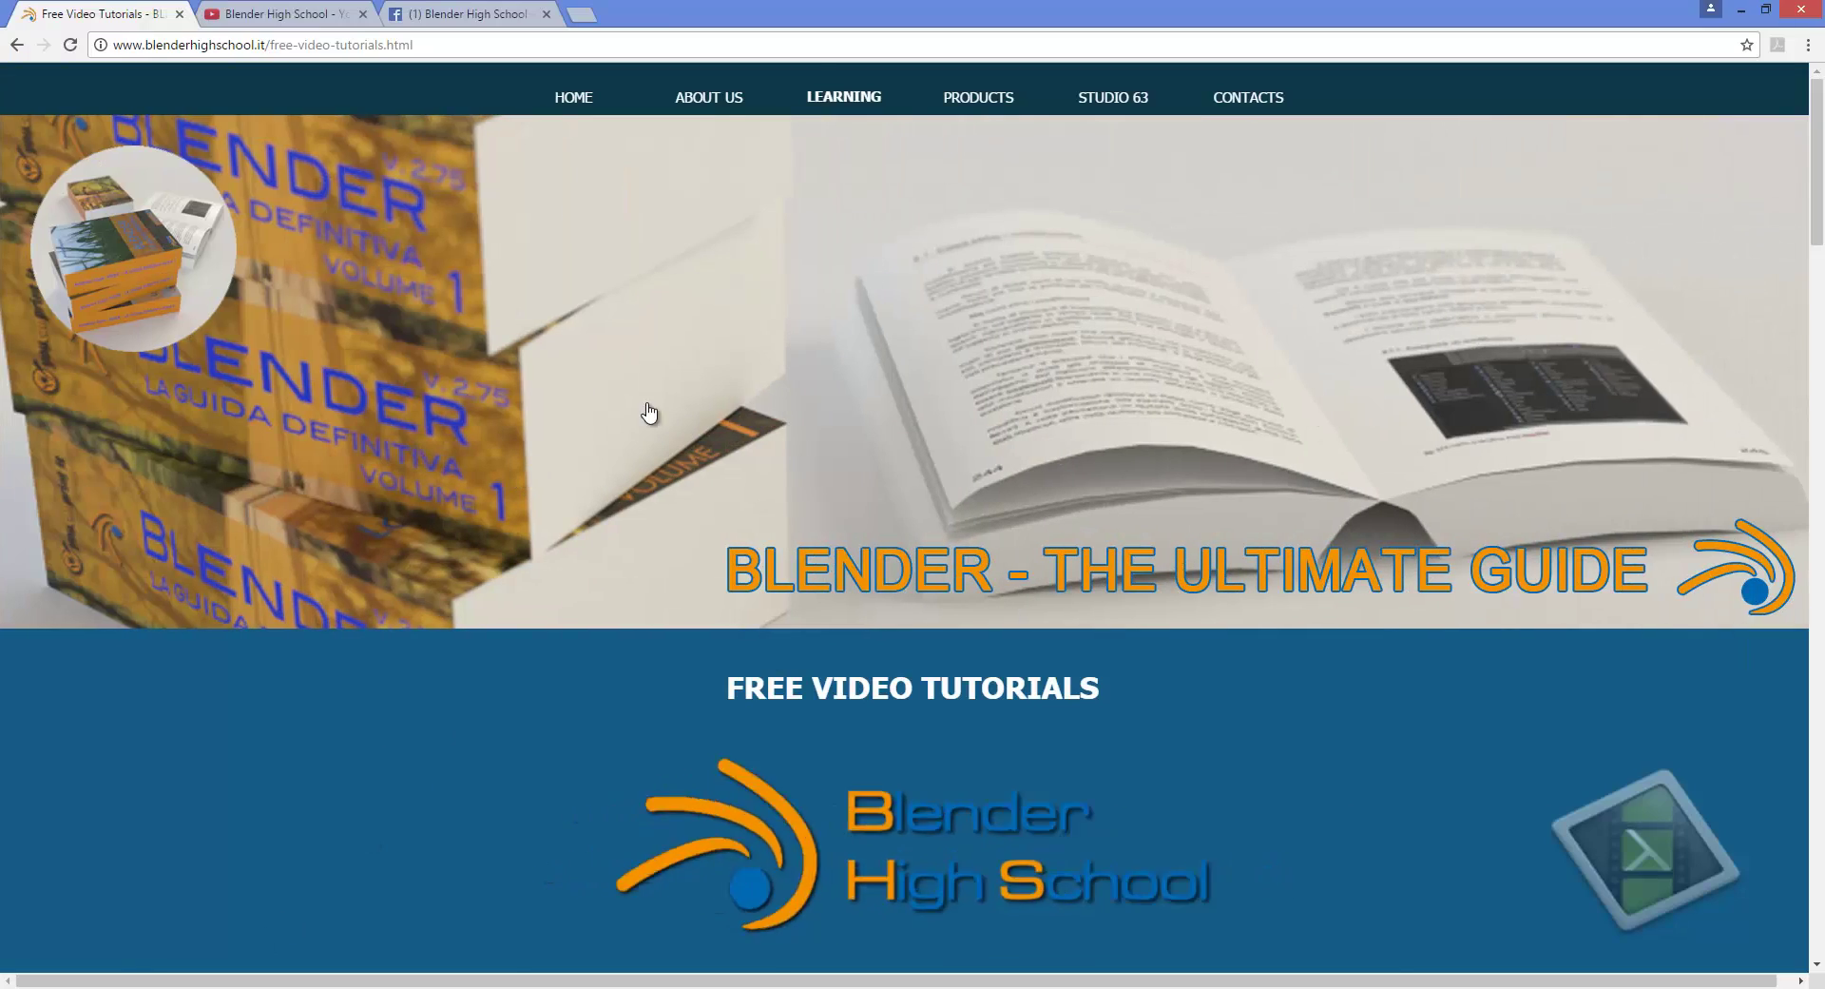
Switch to the web browser and look over Blender High School's free video tutorials page, YouTube channel and Facebook page
left_click(836, 129)
scroll(962, 575, "down", 8)
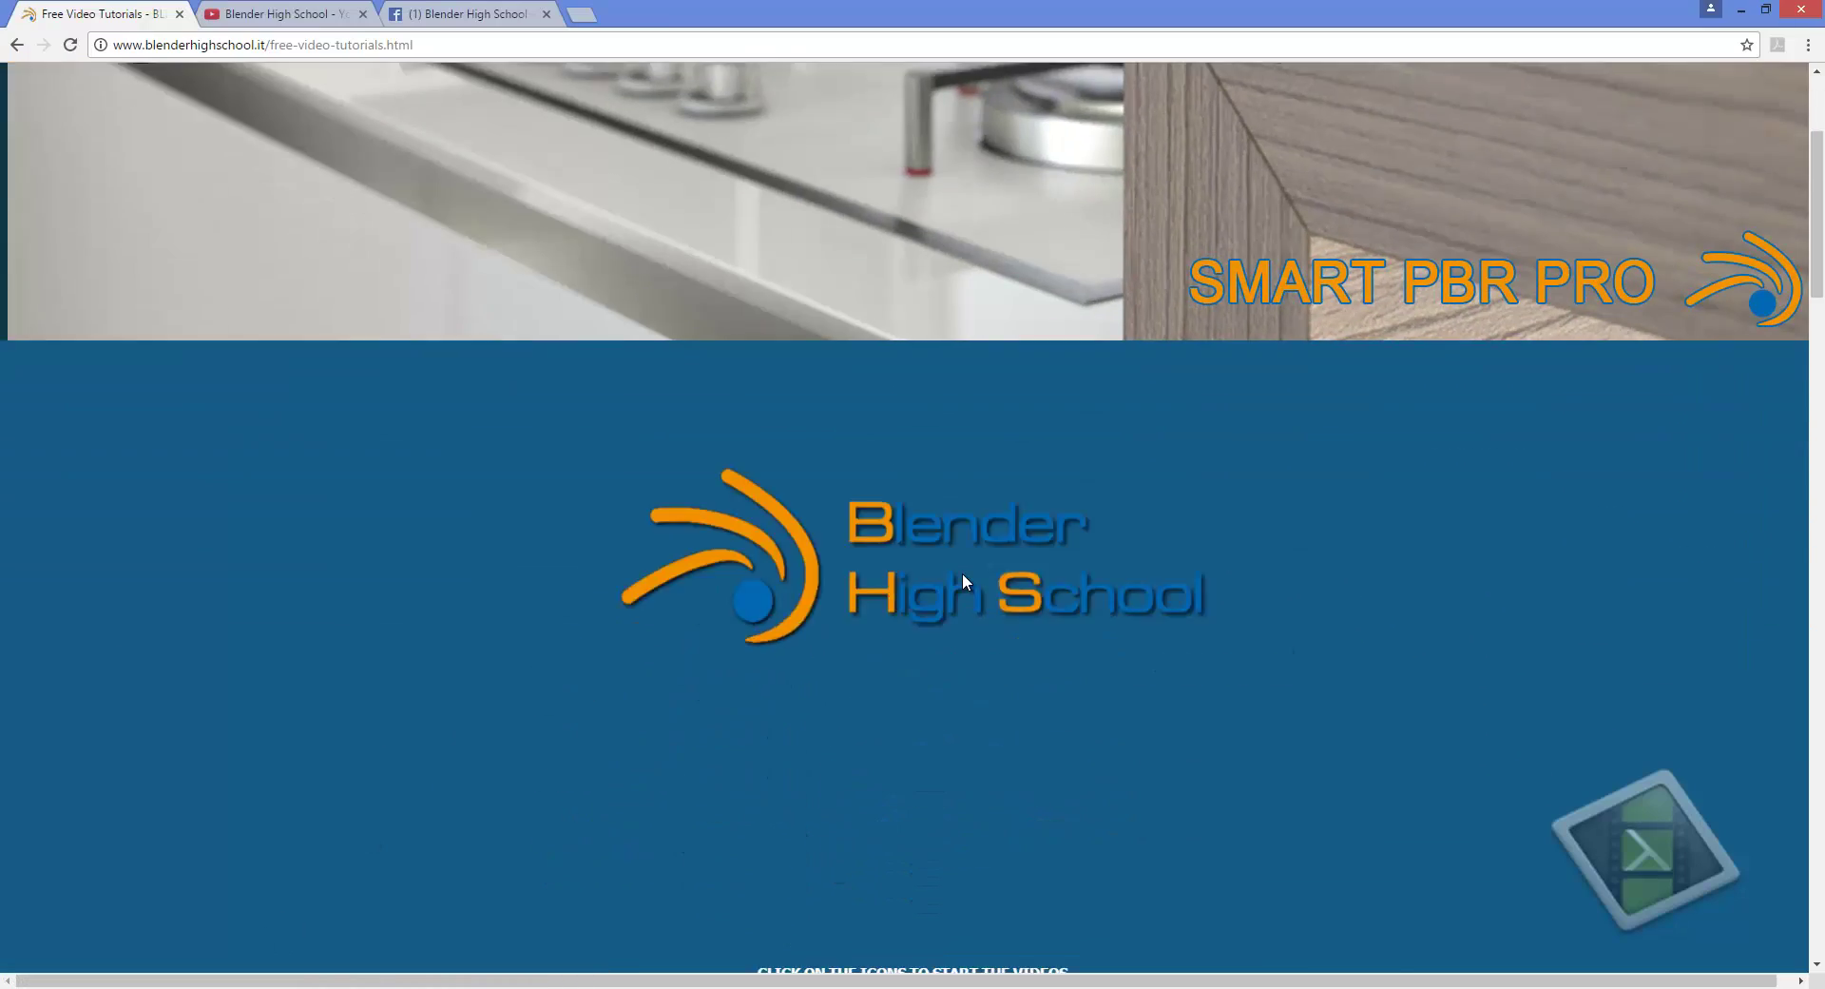
scroll(962, 575, "down", 12)
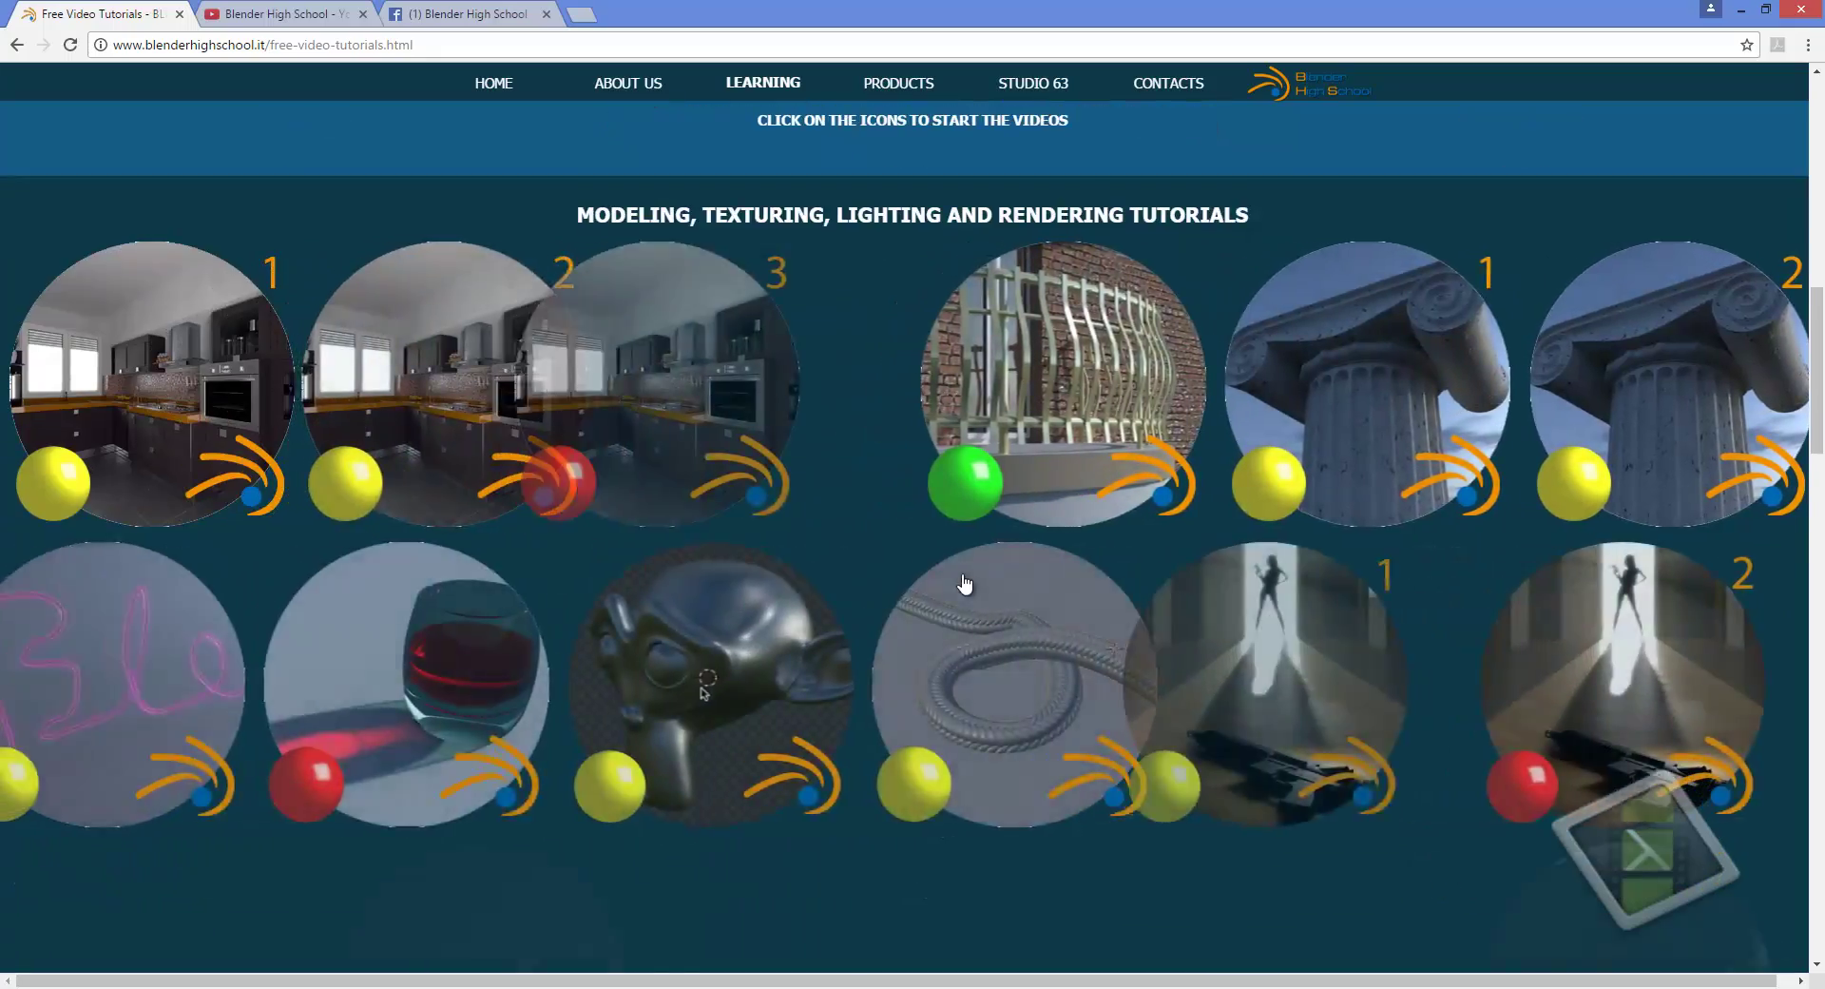
scroll(966, 572, "down", 9)
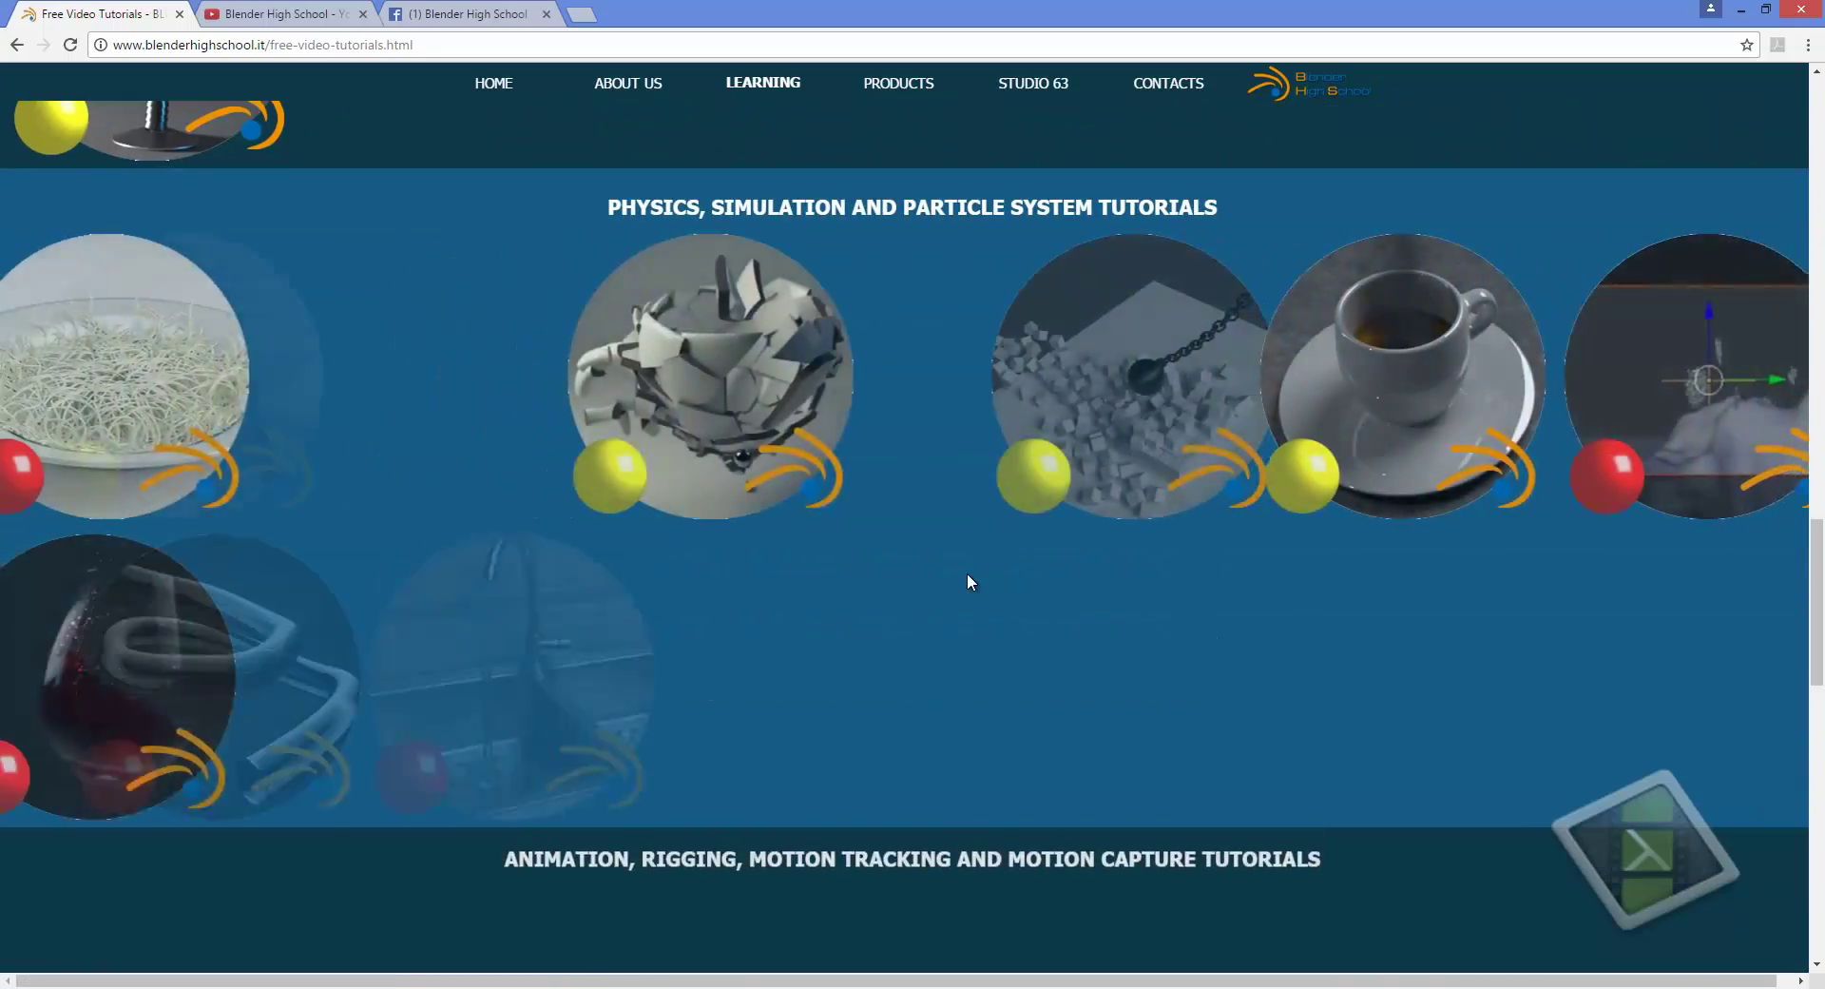
scroll(963, 567, "down", 5)
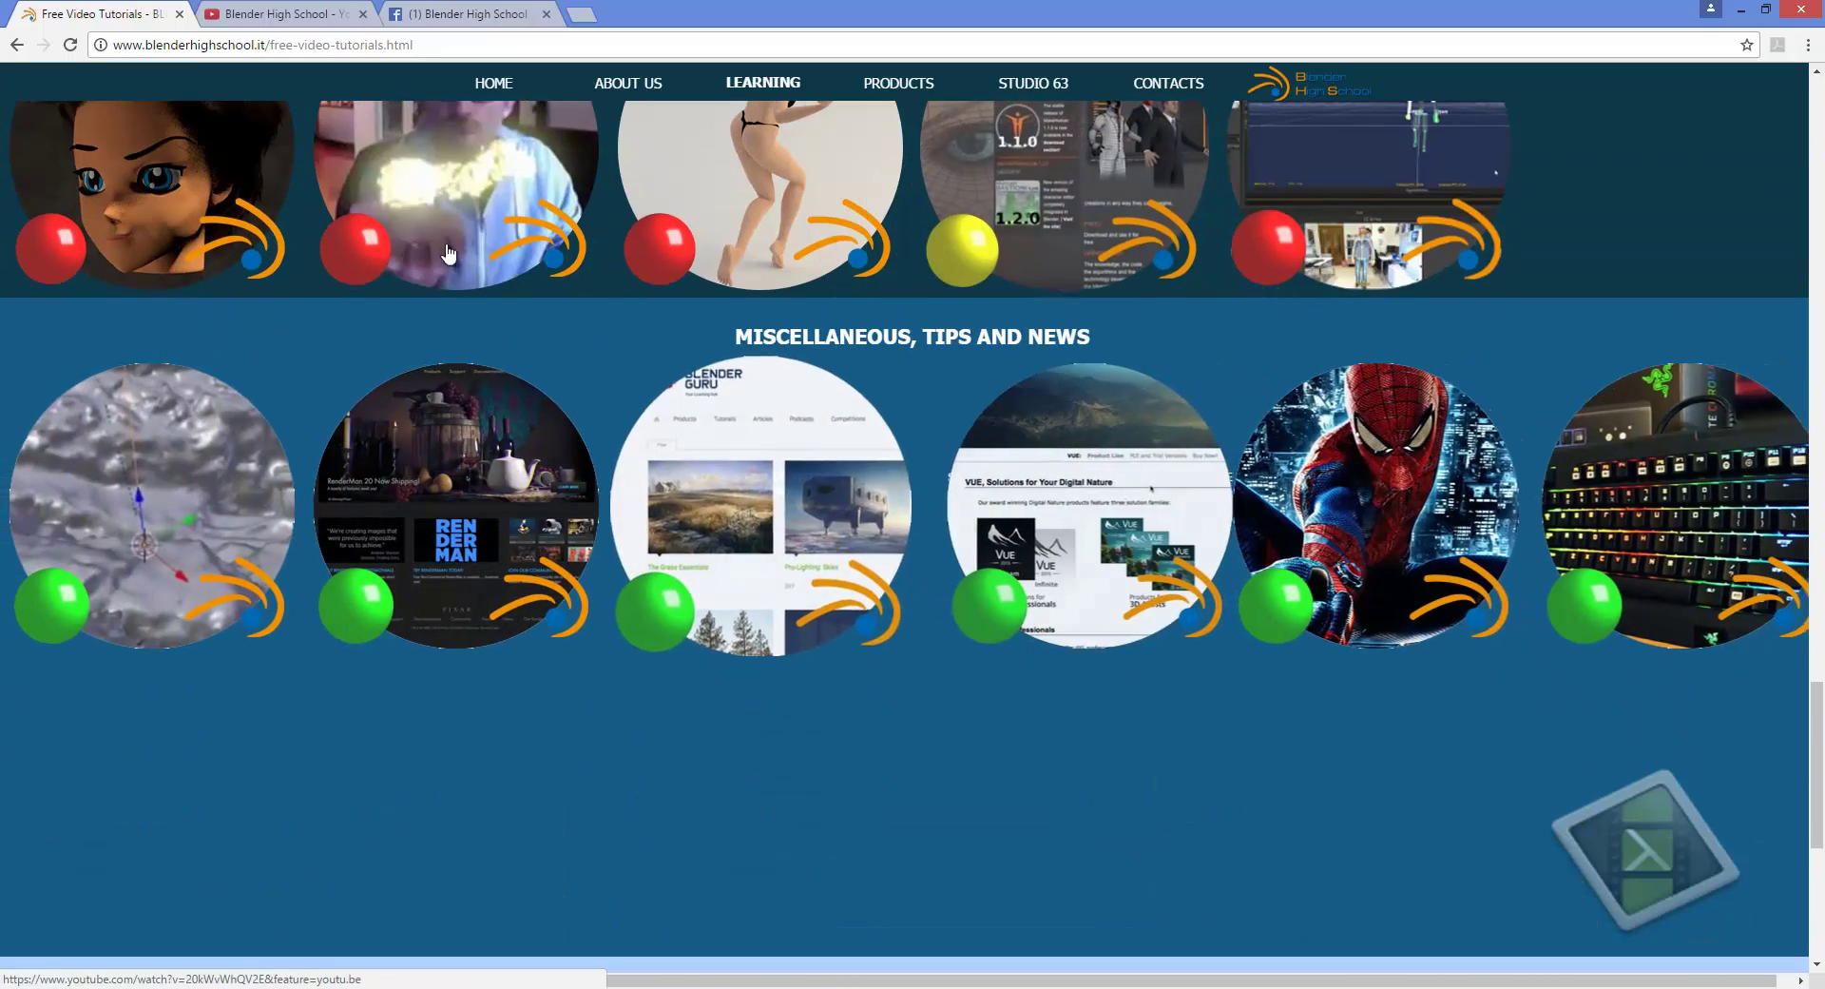
scroll(856, 285, "up", 7)
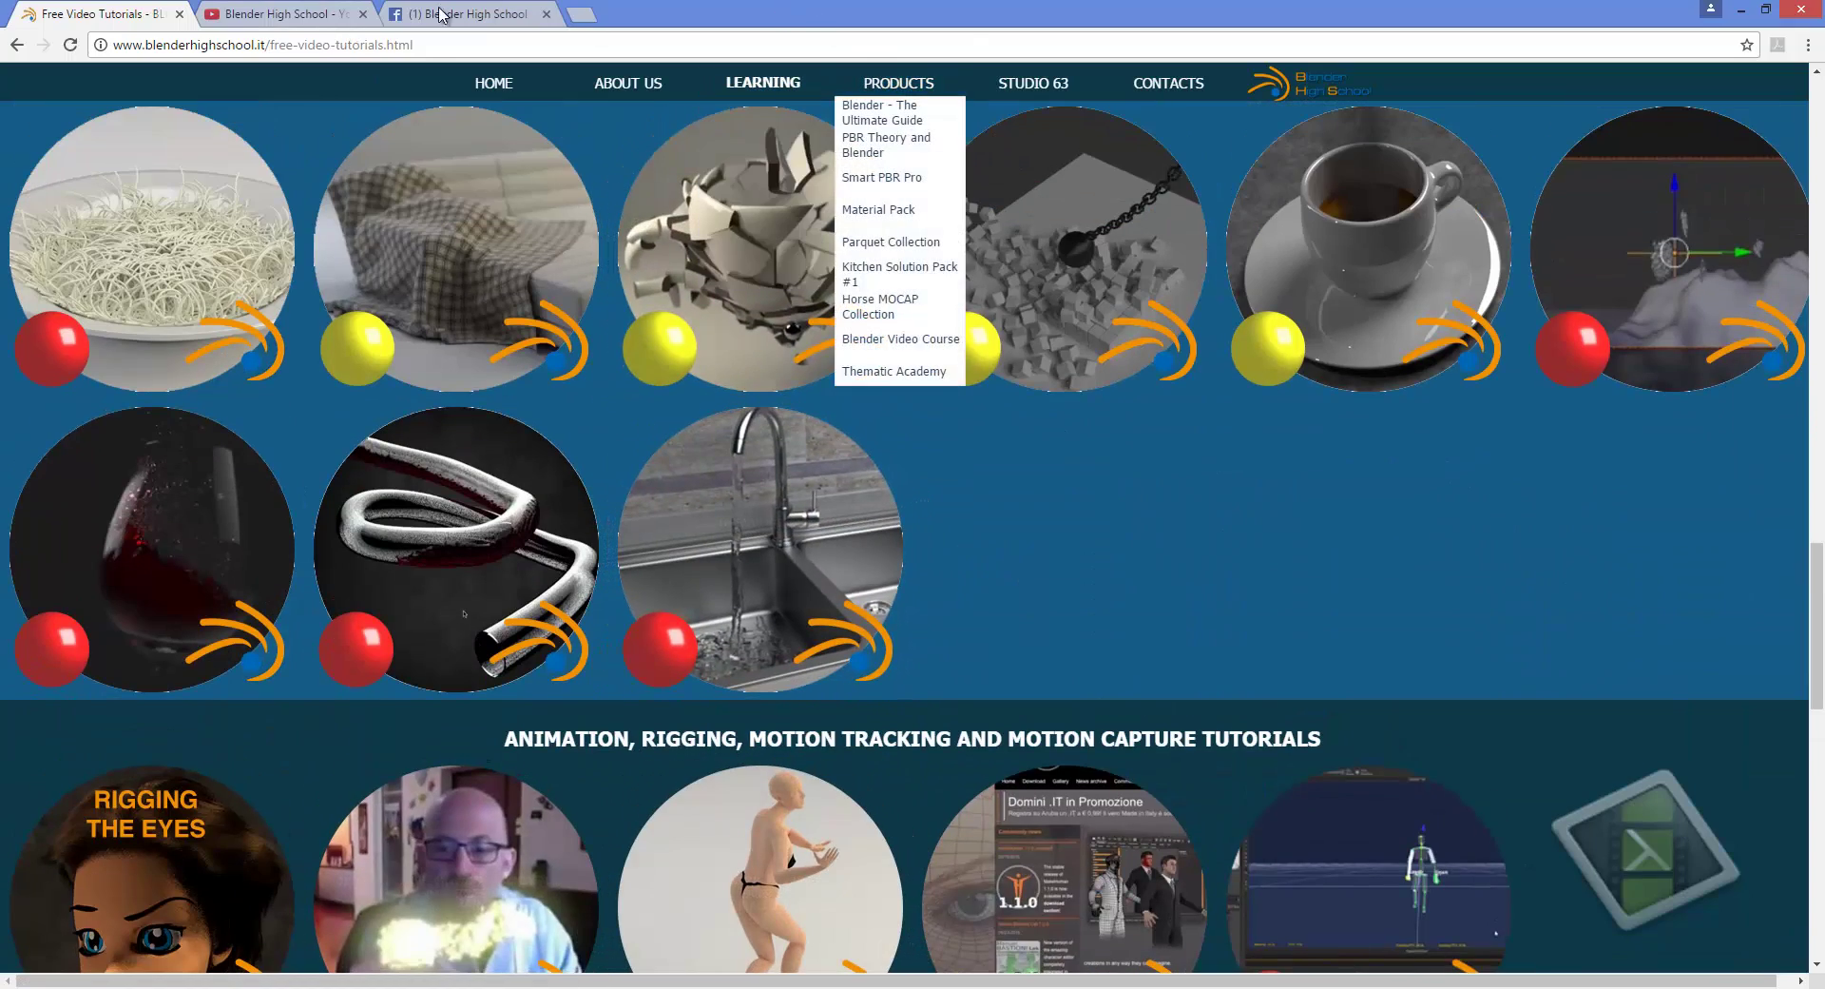
left_click(263, 14)
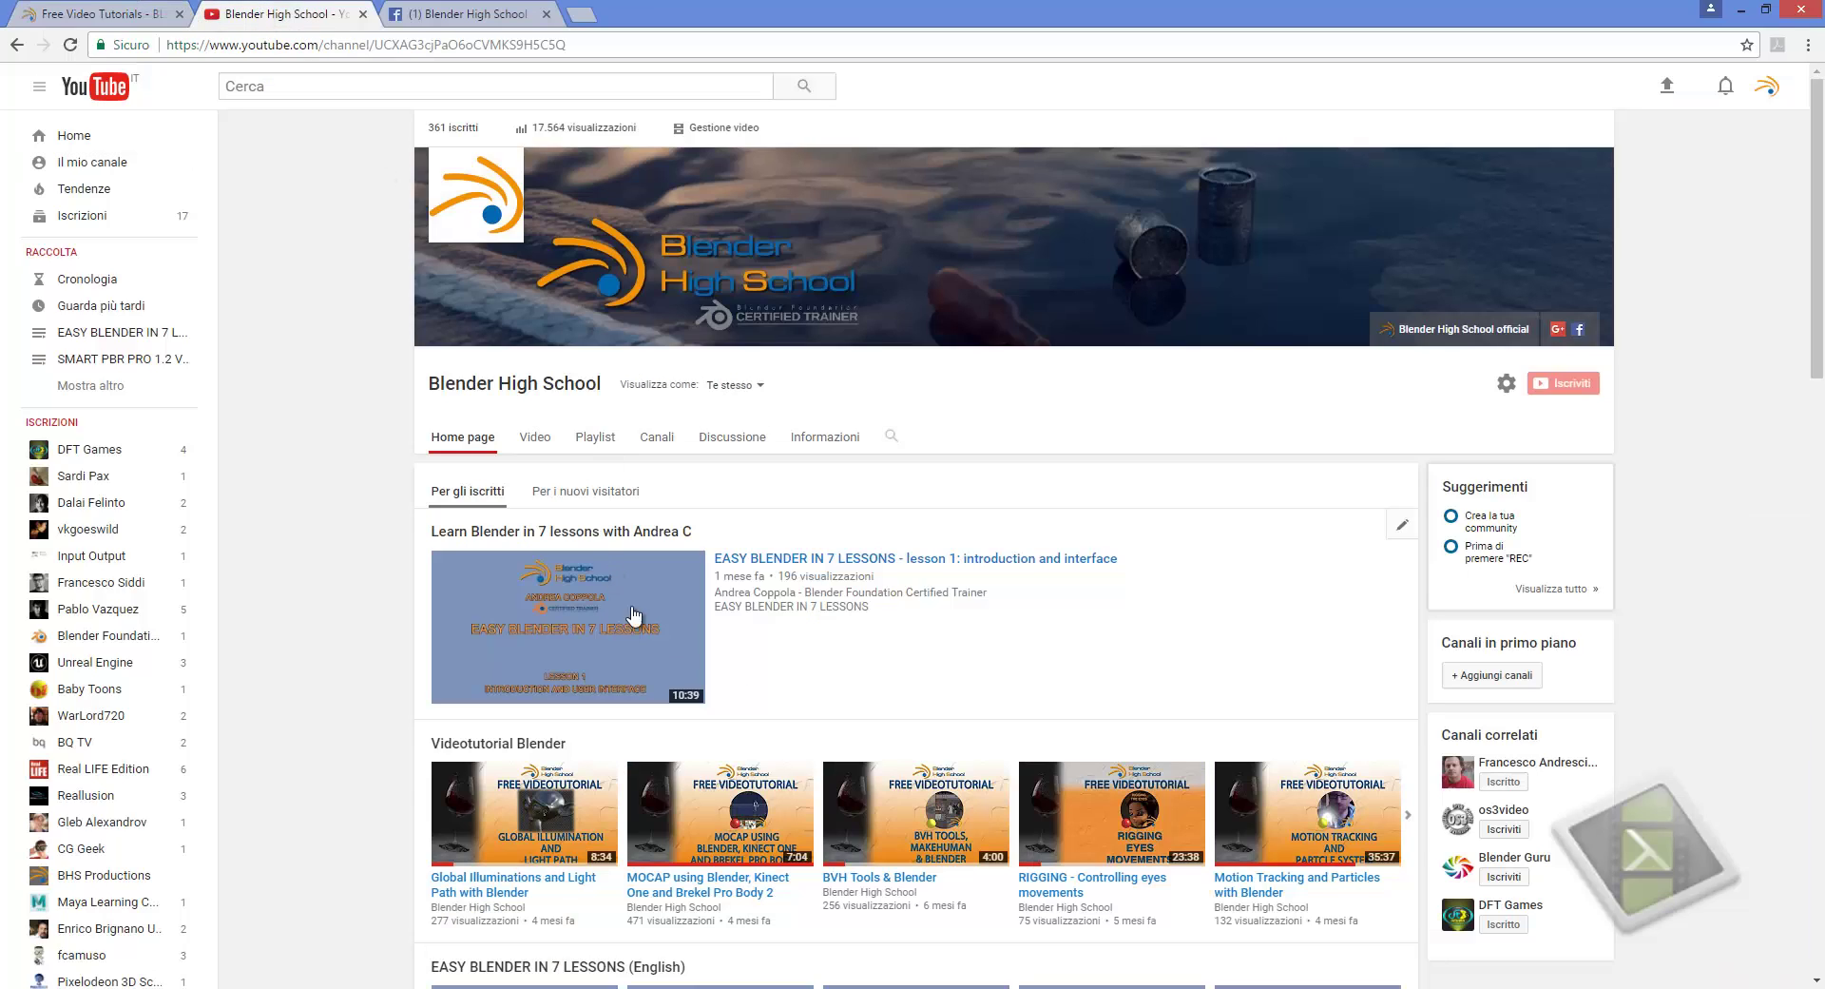
left_click(406, 14)
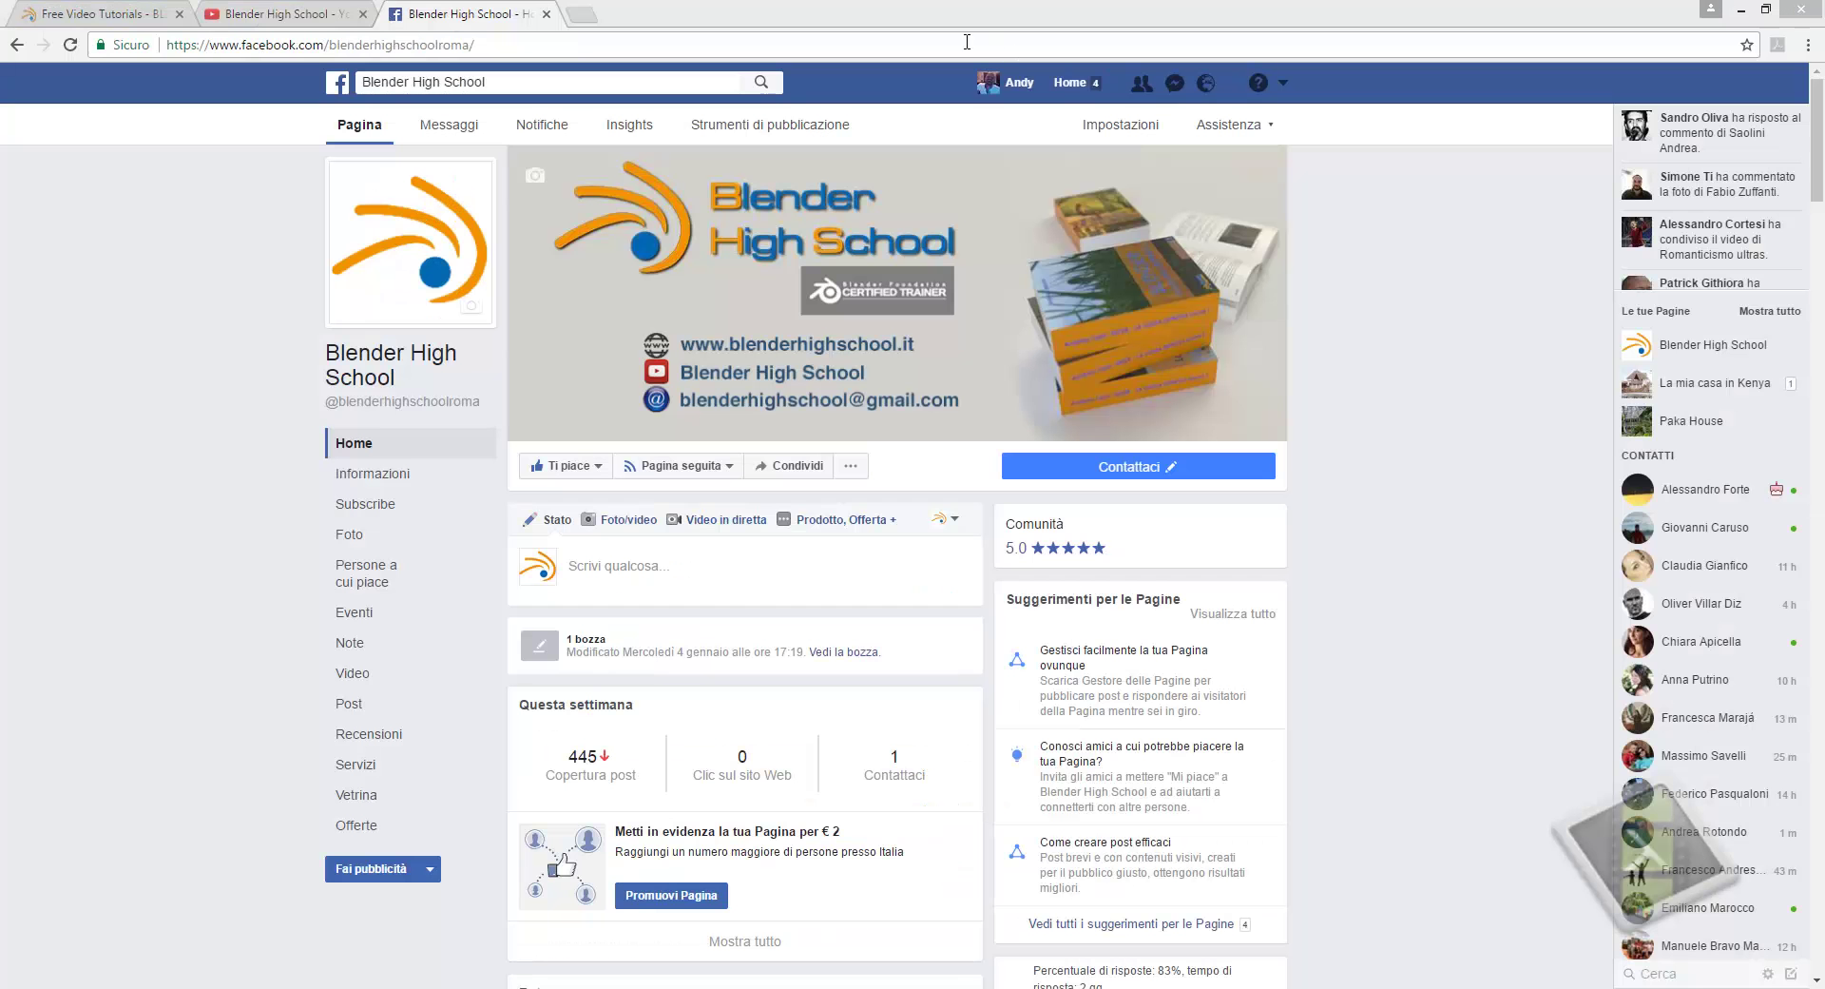